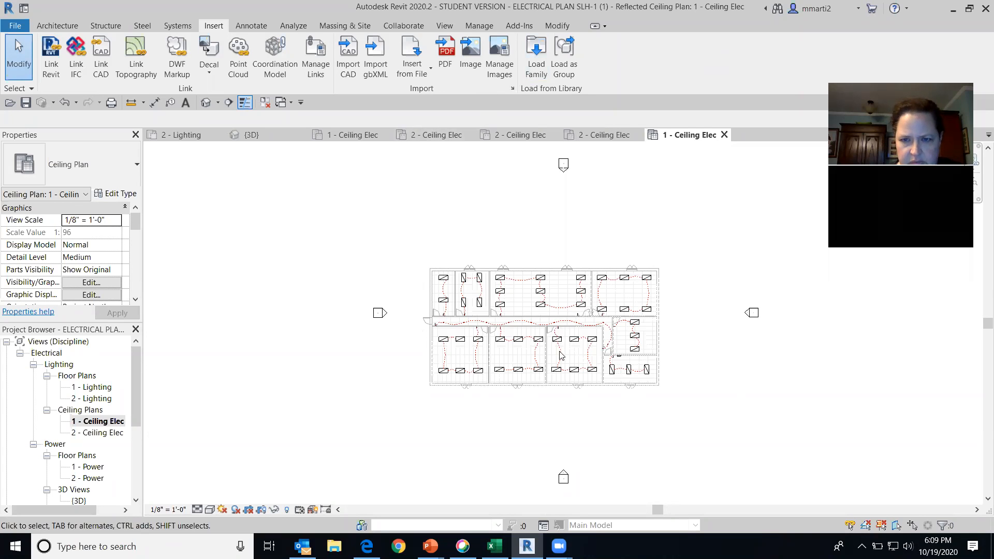
Switch to the 1 - Ceiling Elec plan of the ELEC PLAN EMB-1 project, dismiss the save reminder and examine its fixture layout.
scroll(510, 210, up, 1)
scroll(516, 231, up, 1)
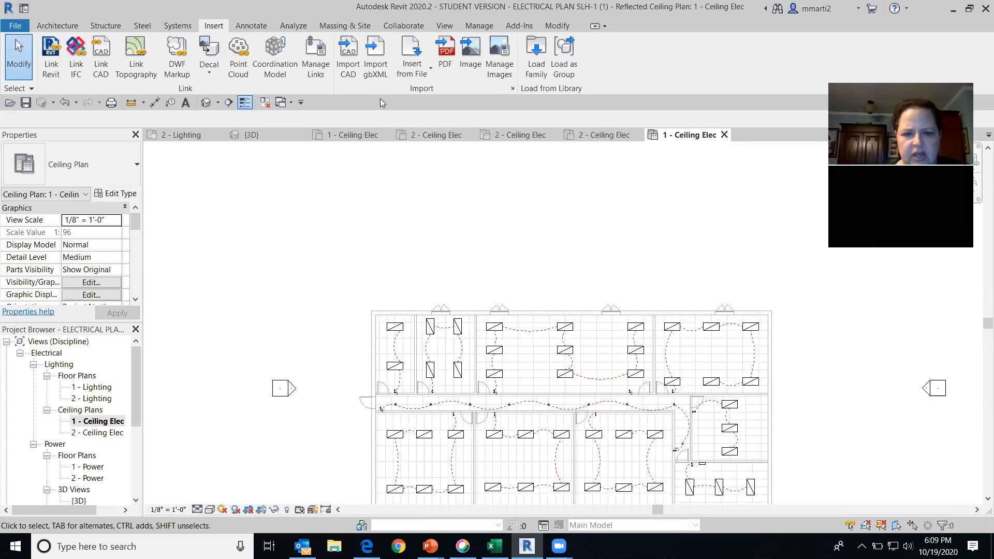
middle_drag(541, 264, 474, 177)
click(350, 136)
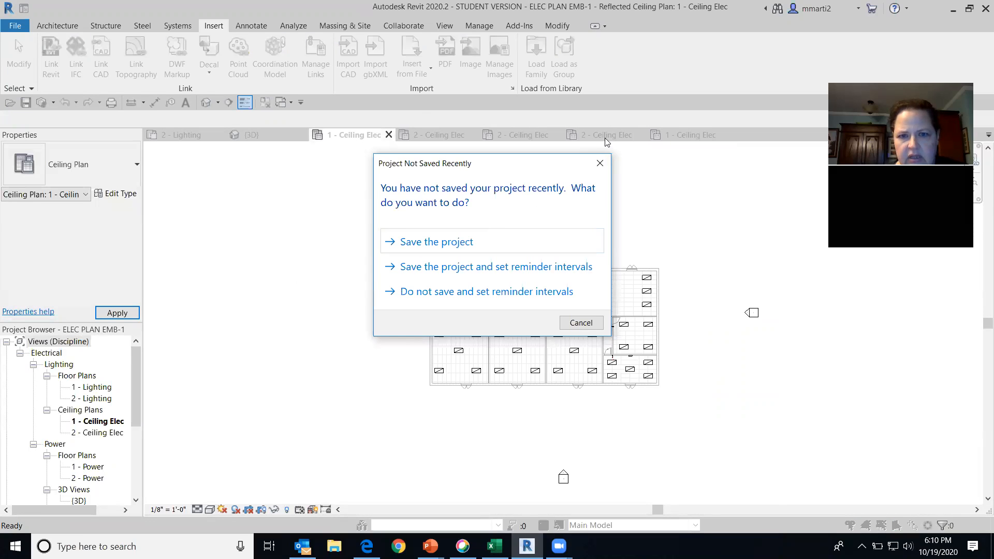
click(599, 163)
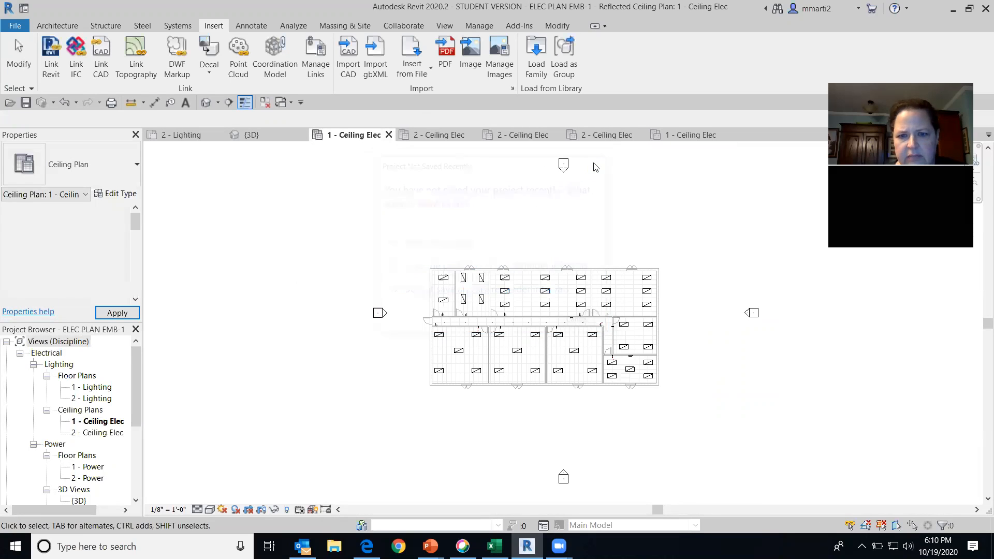
scroll(595, 166, up, 5)
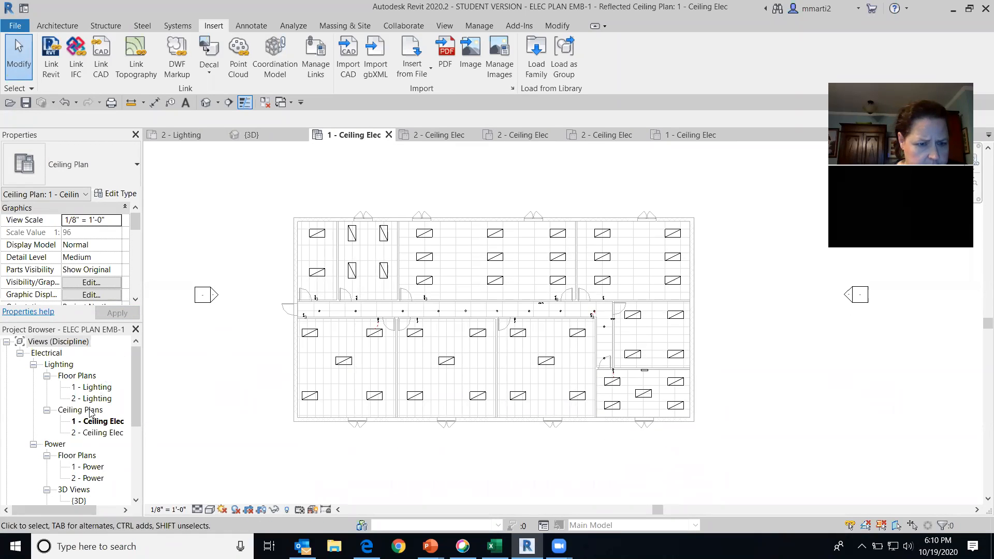
Open the 2 - Lighting floor plan of ELEC PLAN EMB-1 and examine the light fixtures and wiring.
double_click(97, 399)
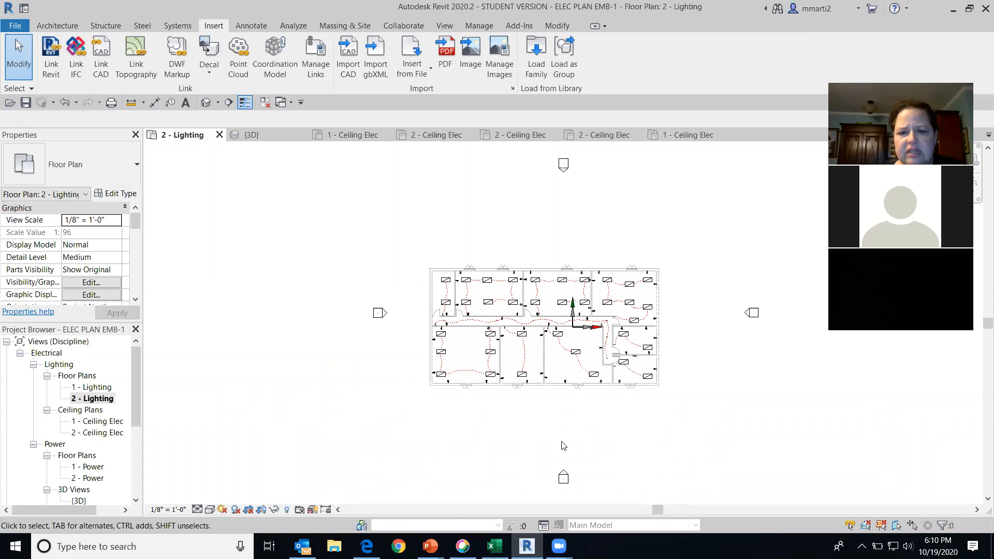
scroll(547, 318, up, 2)
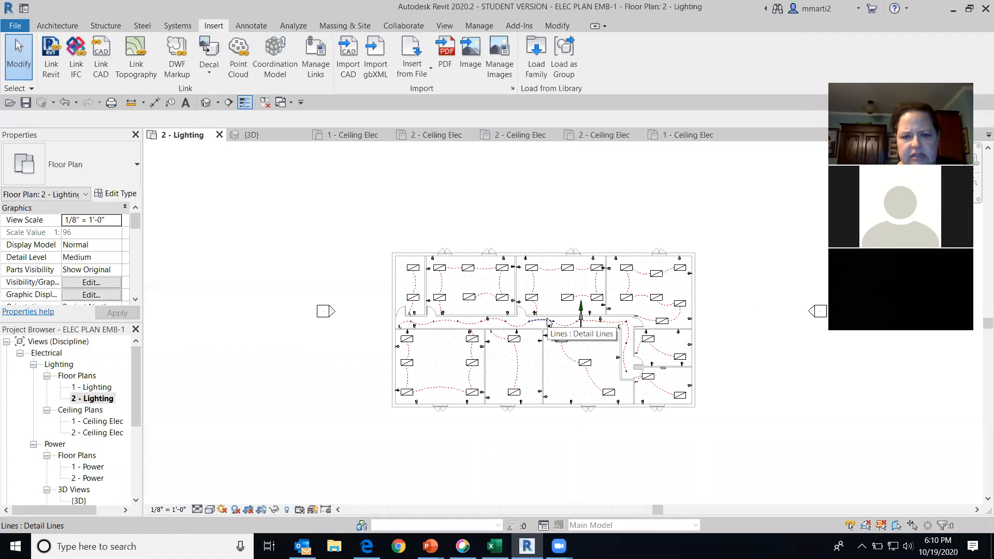
scroll(547, 321, up, 1)
middle_drag(451, 345, 421, 284)
scroll(468, 320, up, 2)
middle_drag(506, 327, 501, 342)
scroll(497, 339, up, 1)
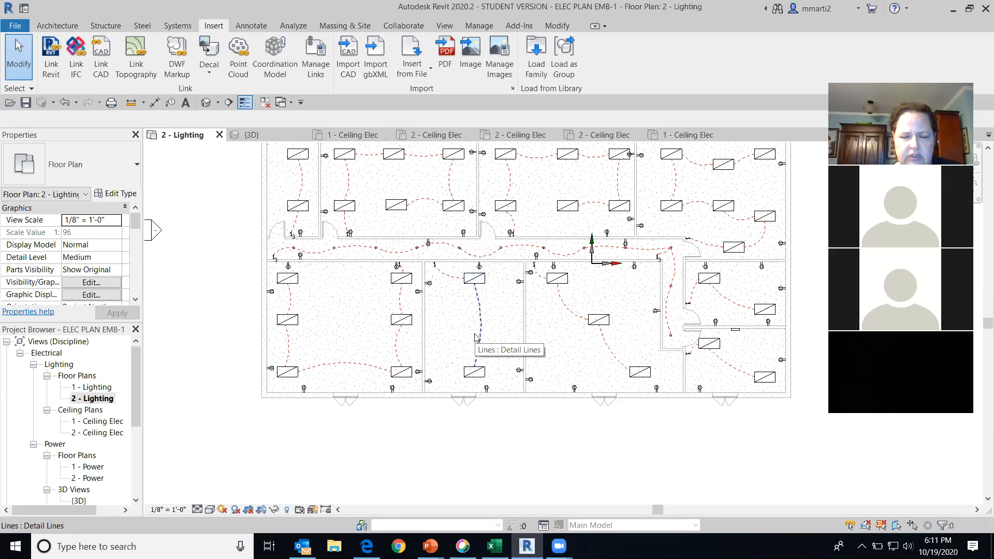
Rotate the upper 2x4 light fixture in the narrow room below the corridor by 90° so it runs vertically.
click(475, 278)
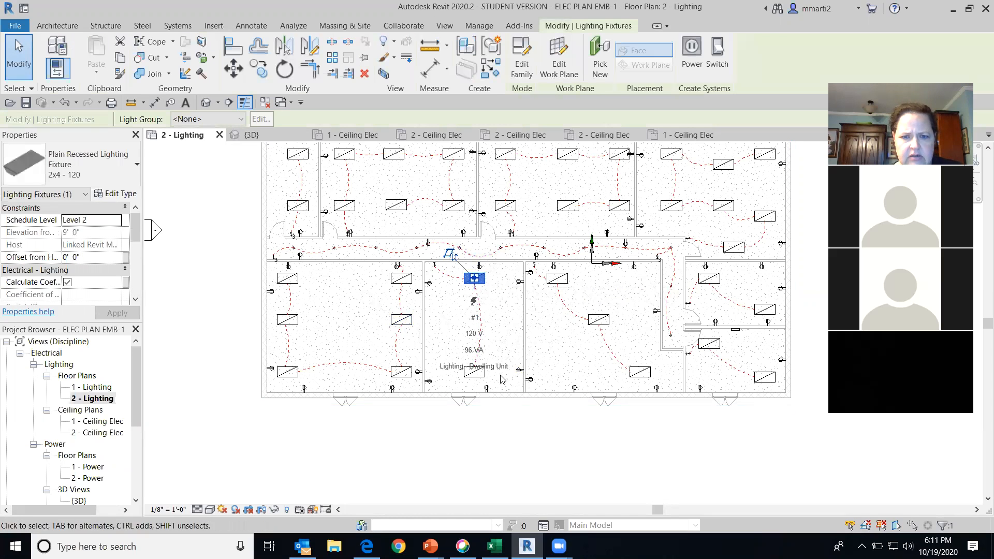
middle_drag(511, 414, 517, 498)
scroll(492, 429, down, 2)
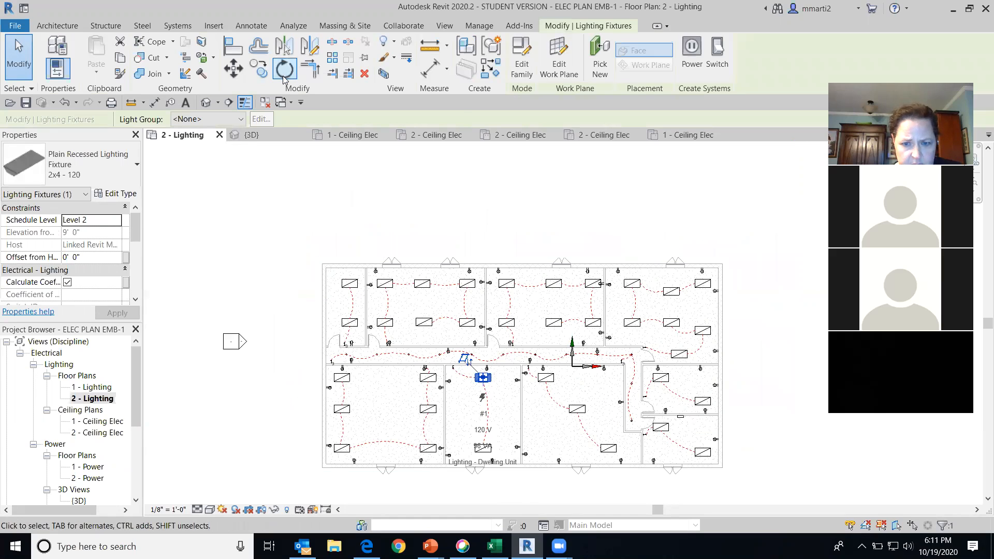
click(283, 69)
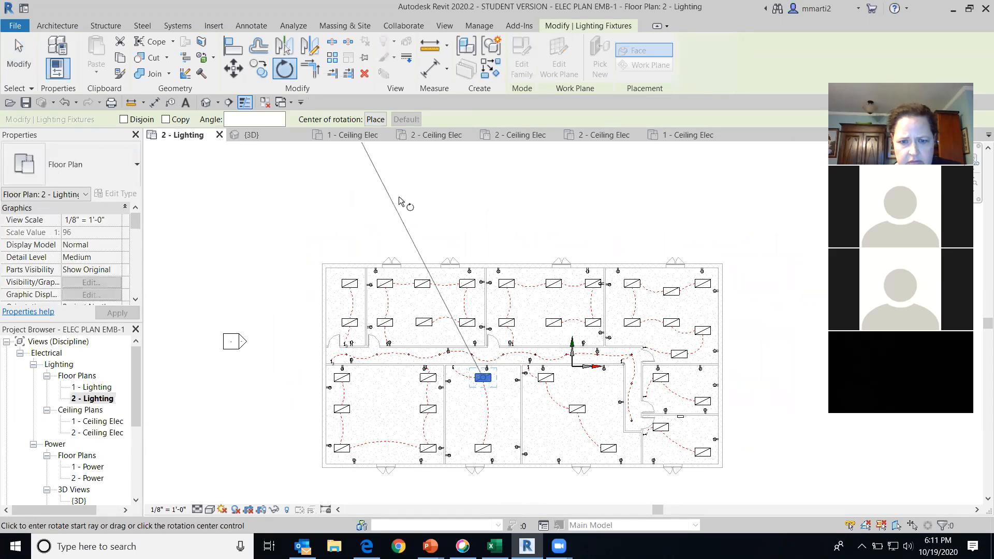
click(475, 209)
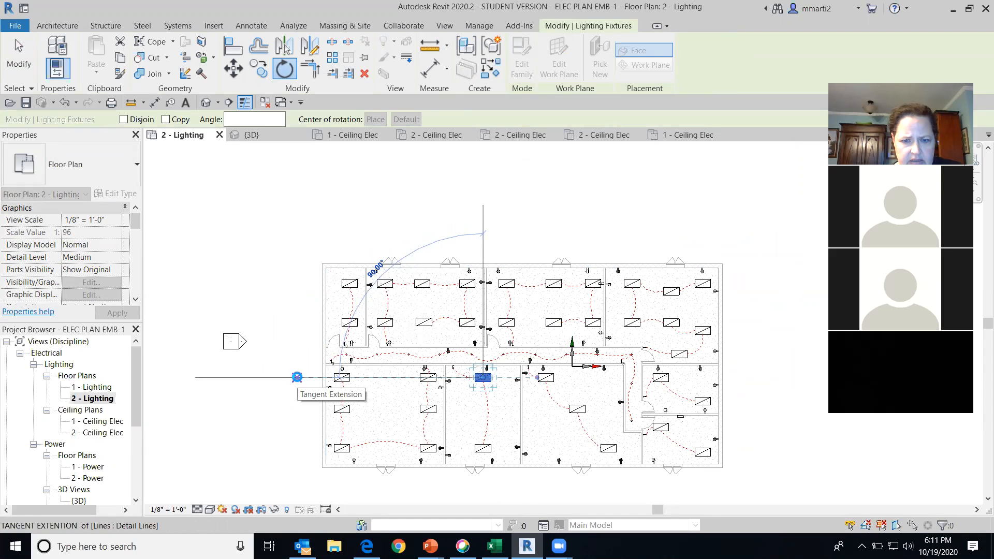
click(296, 378)
scroll(513, 419, up, 4)
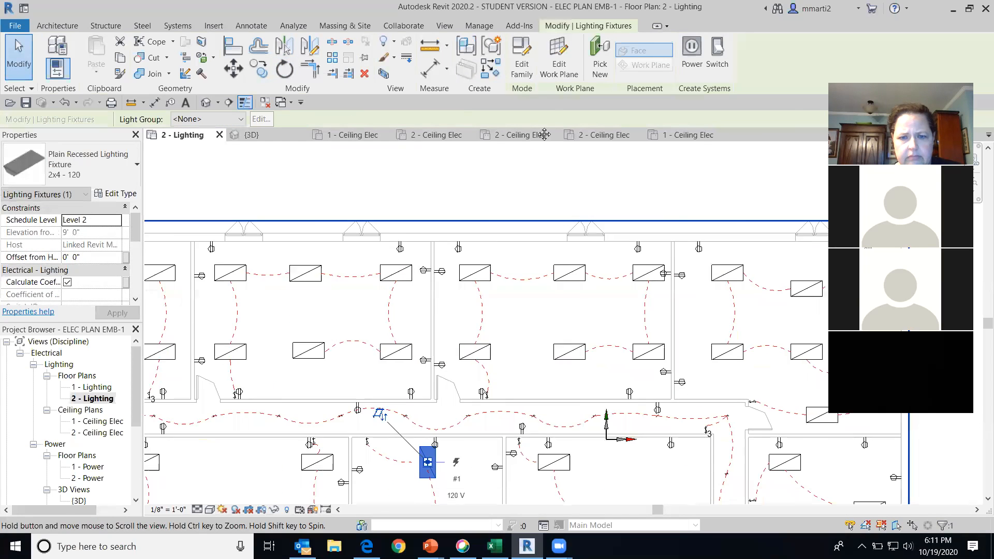
Move the rotated fixture in the narrow room left and slightly down, closer to the wall switch.
scroll(467, 310, up, 2)
middle_drag(466, 307, 566, 250)
scroll(566, 248, up, 1)
scroll(565, 248, down, 1)
drag(537, 260, 486, 280)
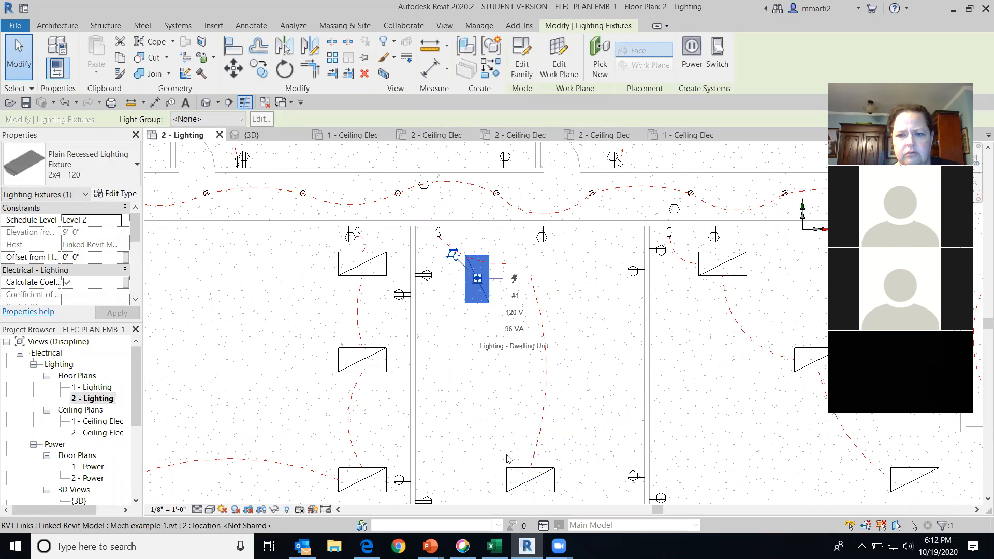
Move the upper-left light fixture in the lower-left room slightly to the right, out of line with the fixtures below it.
scroll(561, 370, down, 1)
middle_drag(538, 300, 613, 326)
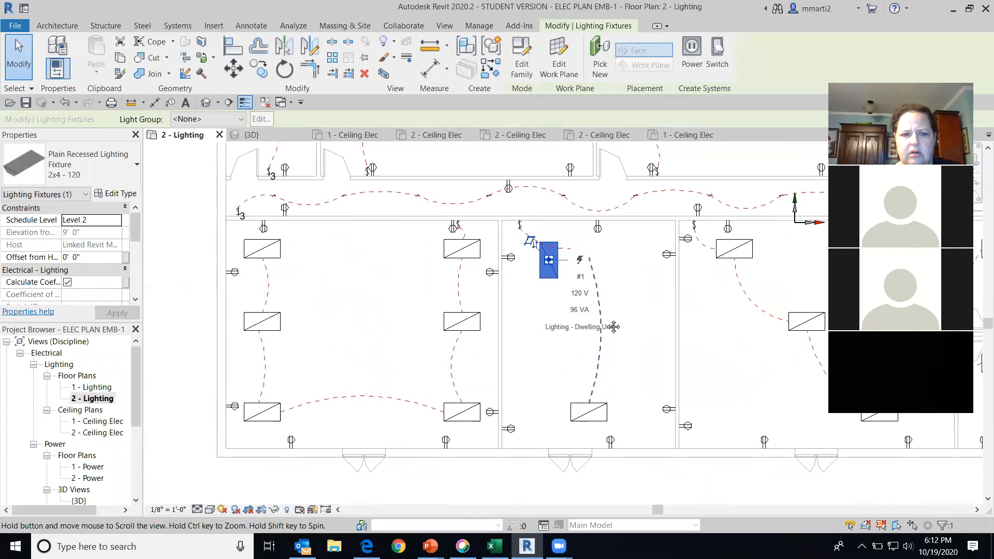
scroll(468, 285, down, 2)
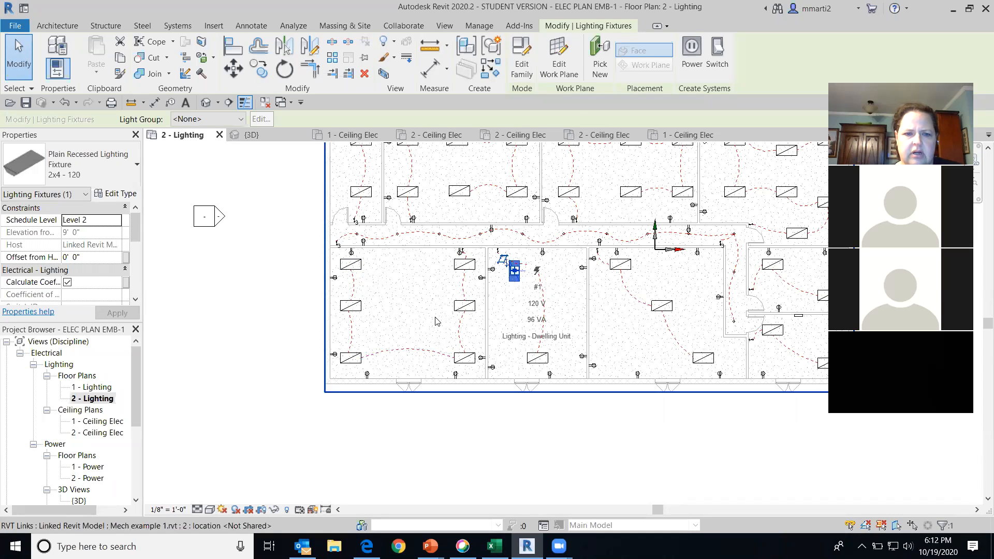
click(350, 265)
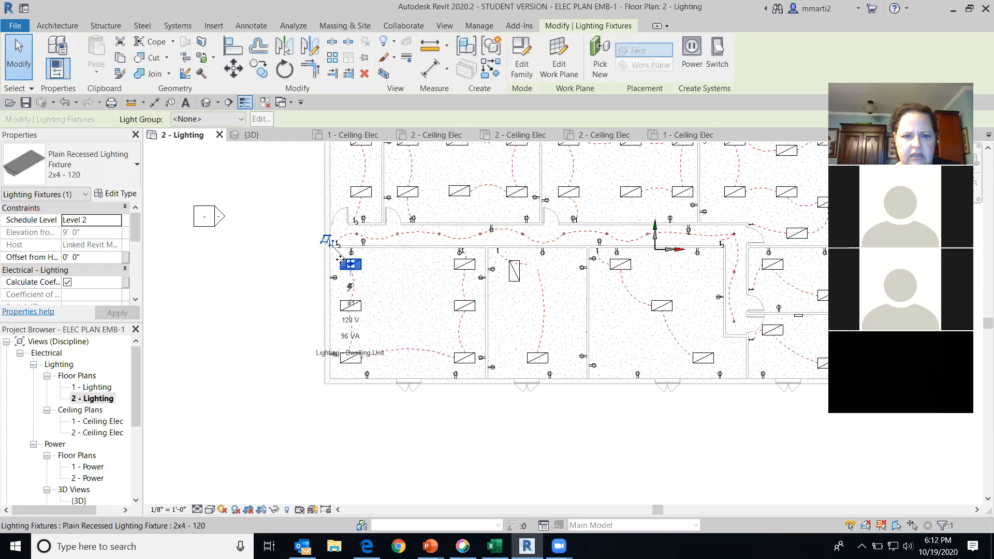
drag(348, 264, 365, 266)
drag(363, 265, 367, 265)
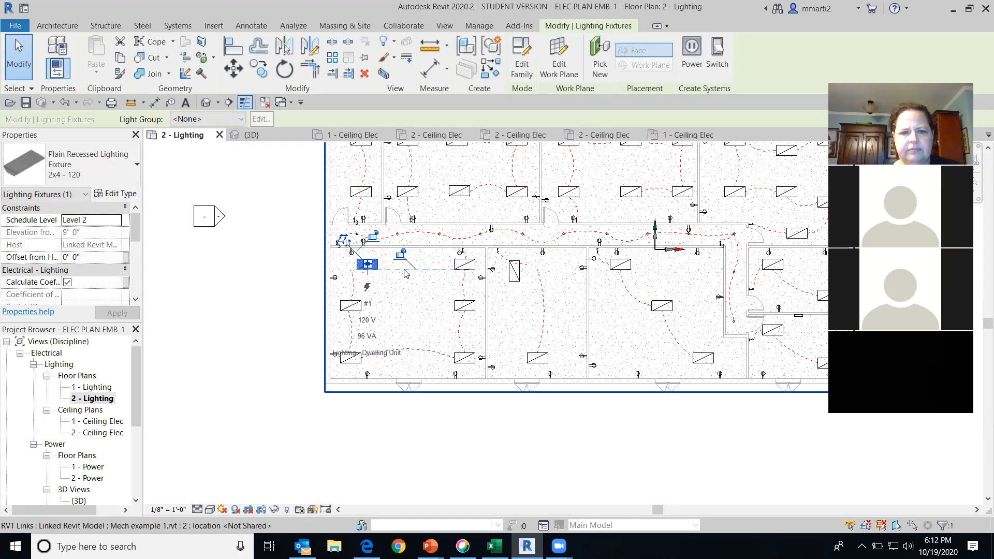
Rotate the left light fixture in the lower-right corner room by 90° and move it down, clear of the door.
scroll(409, 274, down, 2)
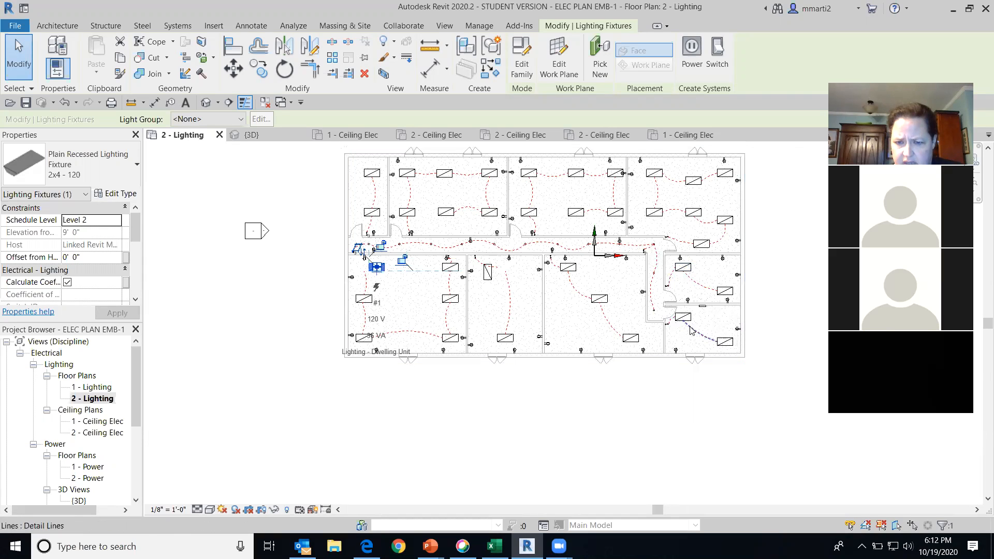
scroll(689, 323, up, 3)
click(679, 313)
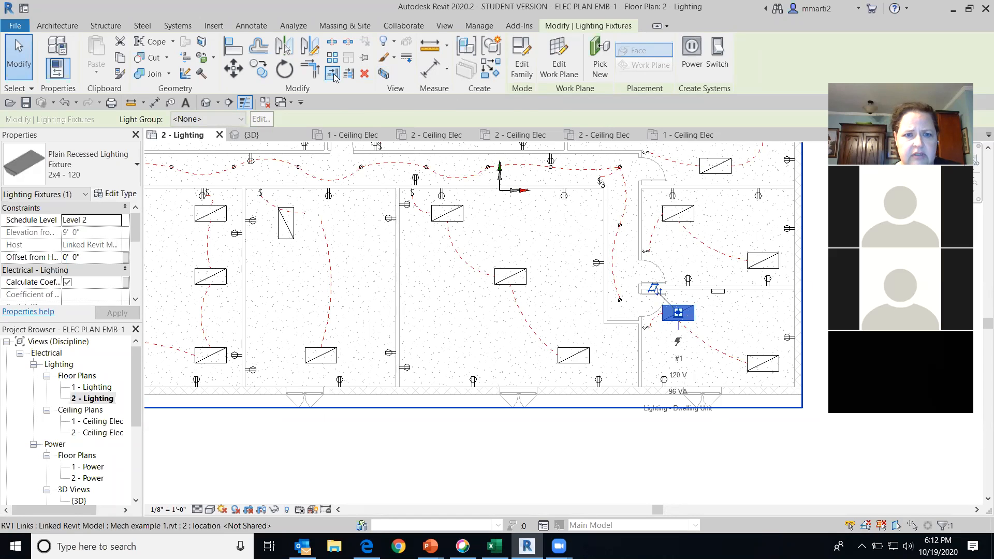
click(285, 69)
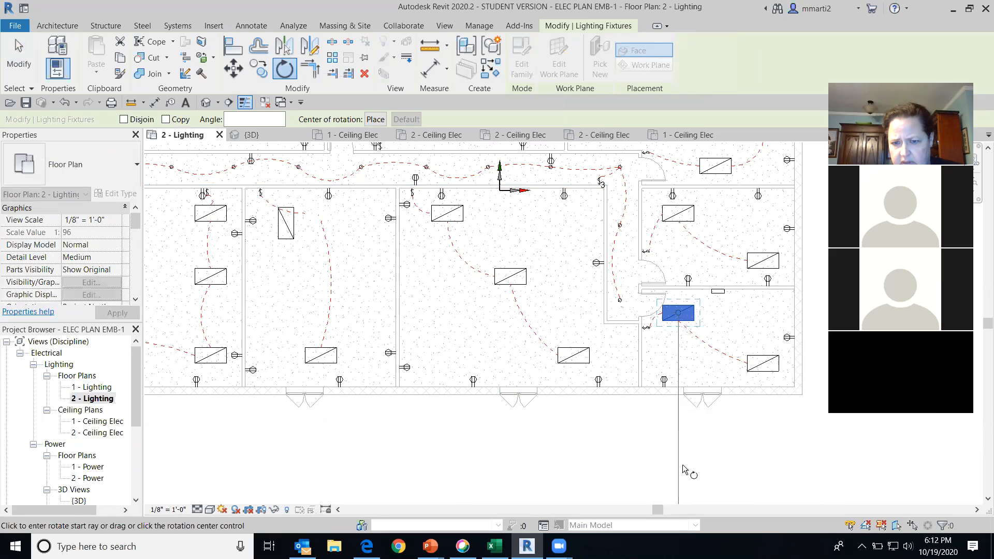
click(679, 457)
click(439, 326)
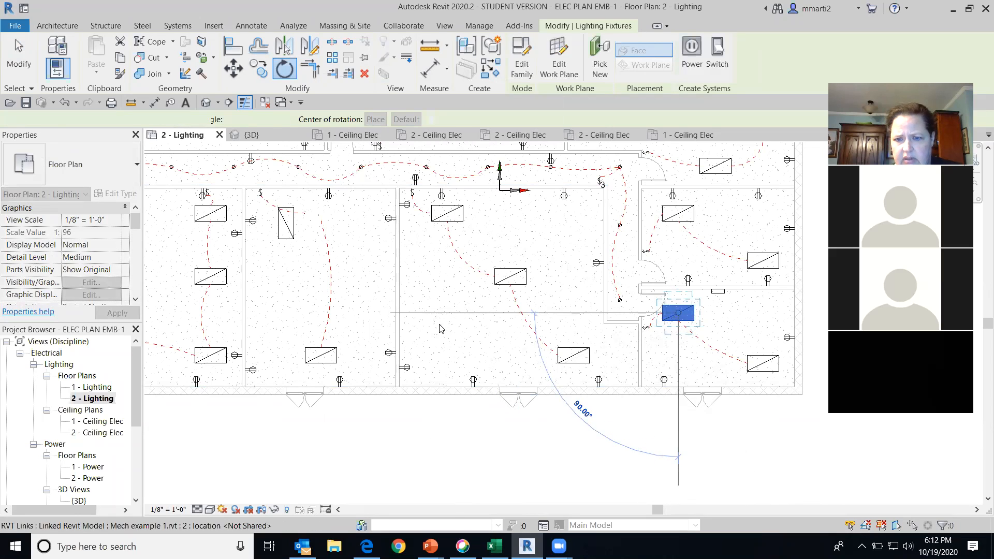
drag(678, 312, 682, 338)
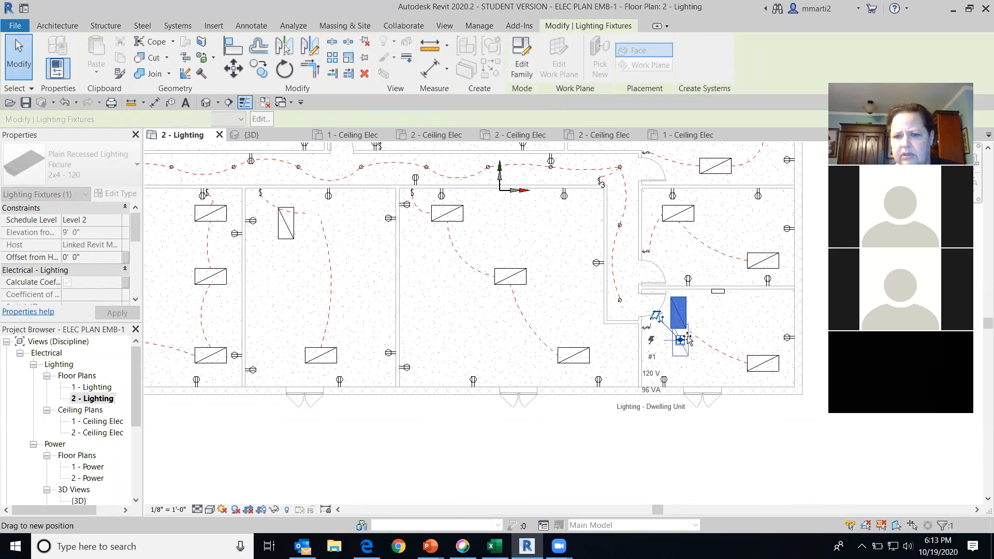
Rotate the other light fixture in the lower-right corner room by 90° and align it horizontally with the first one.
click(762, 367)
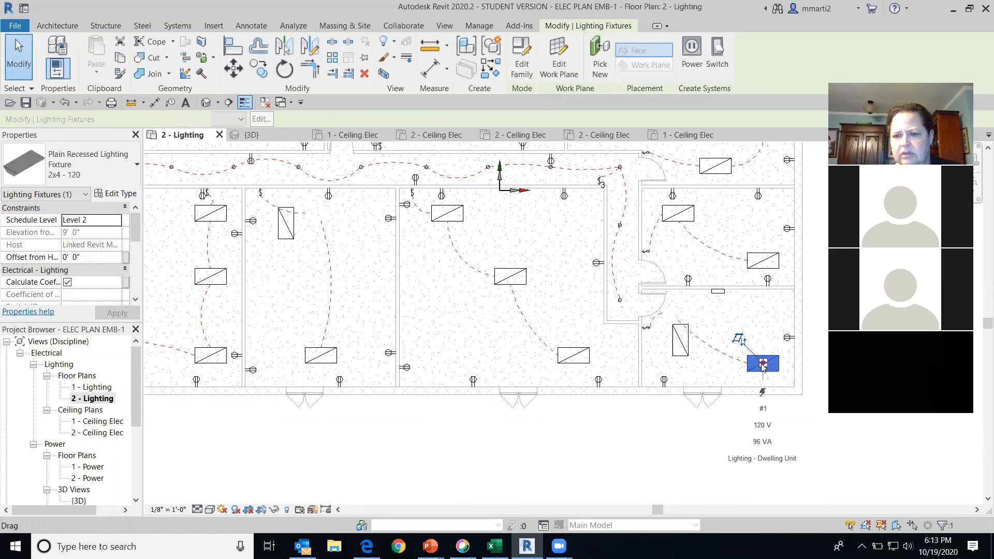
click(285, 69)
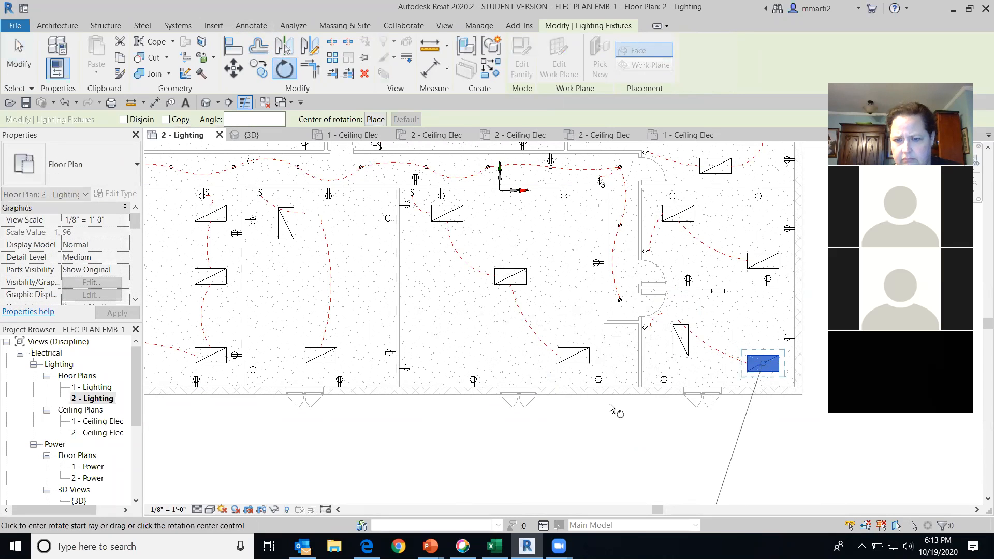
click(504, 352)
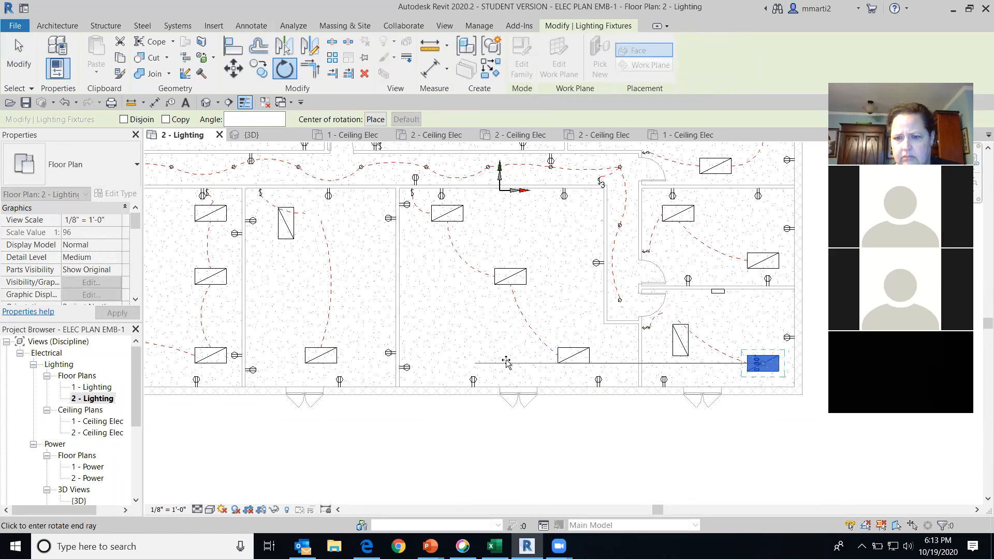
middle_drag(775, 463, 520, 335)
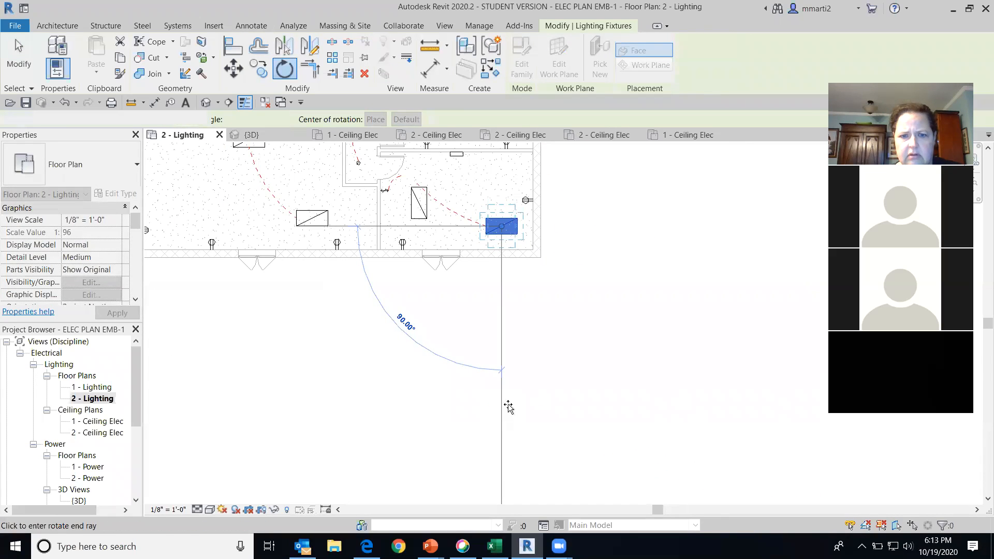
click(506, 406)
middle_drag(528, 375, 590, 494)
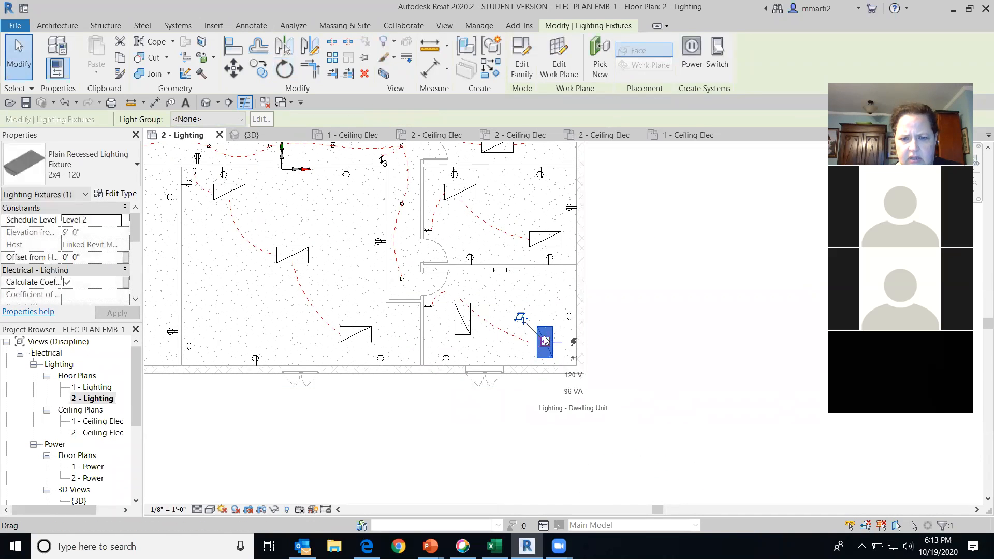
drag(523, 316, 522, 316)
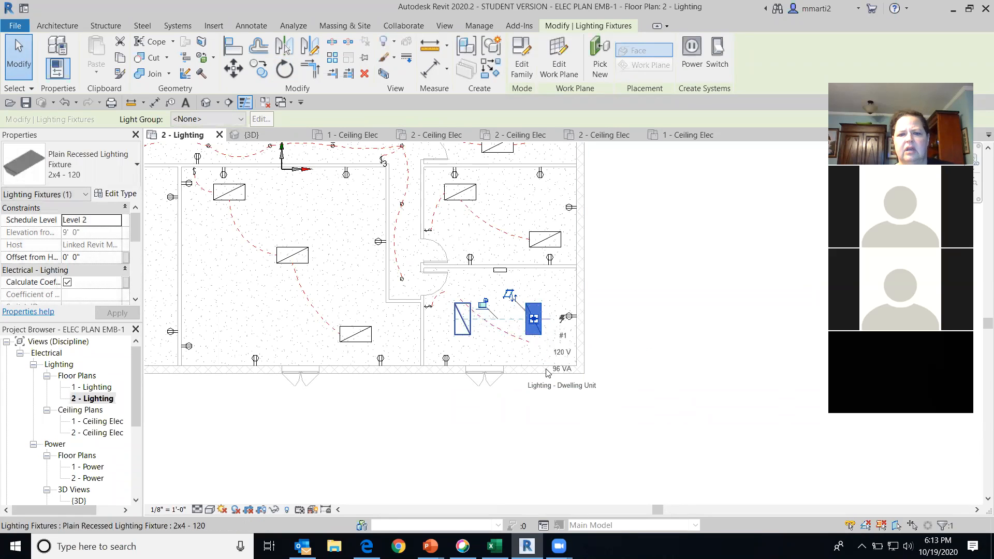
Move the middle top fixture in the upper-right room up into line with the other fixtures of its row.
scroll(699, 387, down, 1)
scroll(699, 387, down, 1)
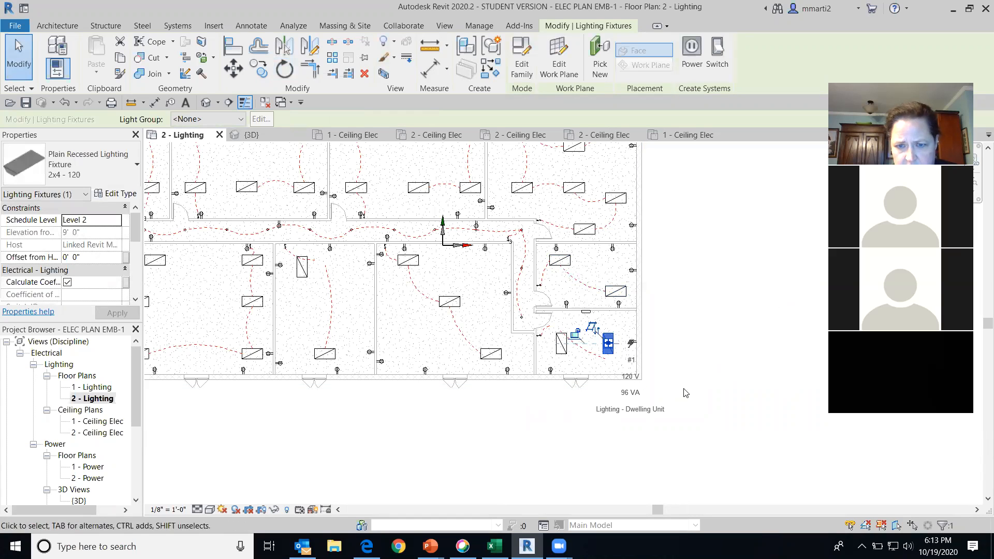
middle_drag(578, 280, 583, 405)
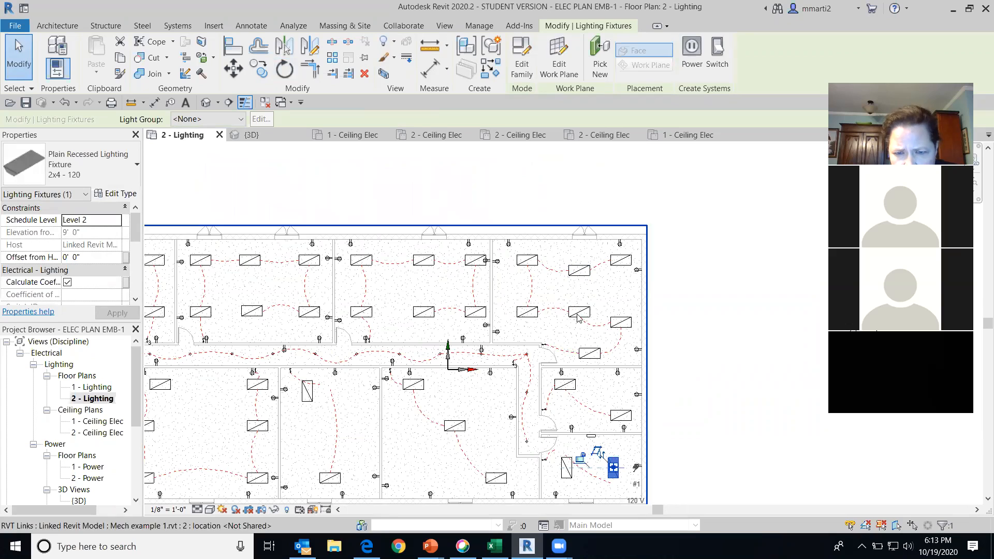
drag(579, 273, 578, 260)
key(Escape)
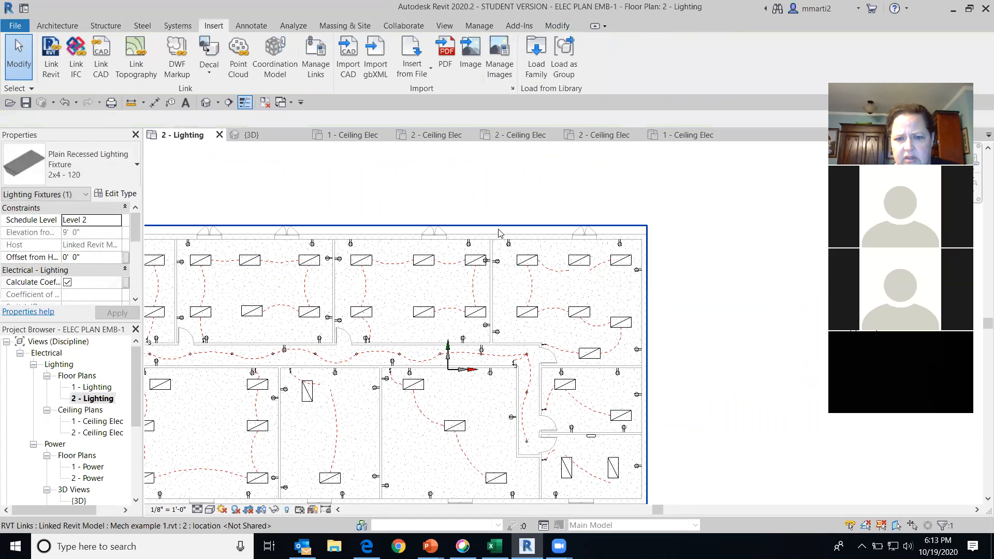
Align the right fixture of the upper-right room with the second row, and move the room's lowest fixture slightly up.
click(620, 323)
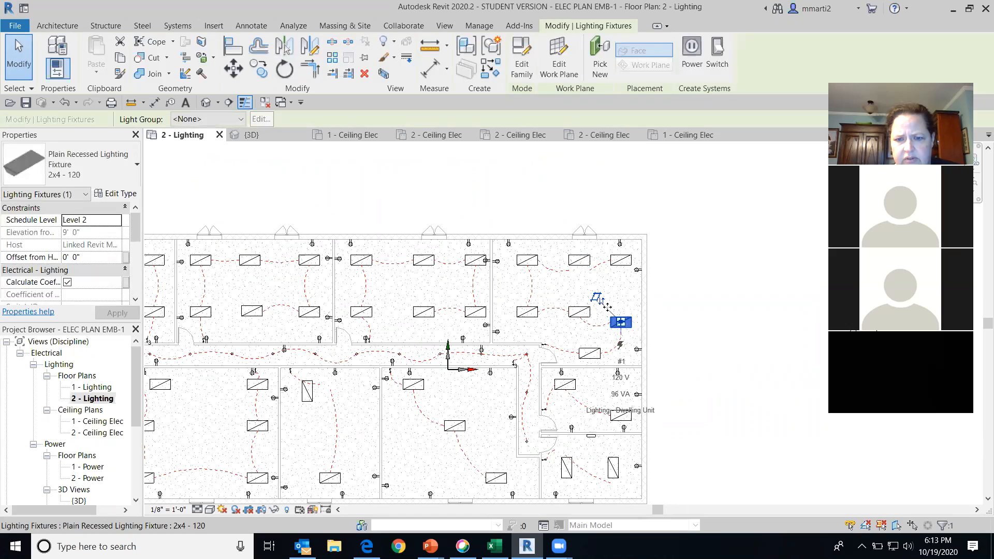
drag(606, 302, 608, 308)
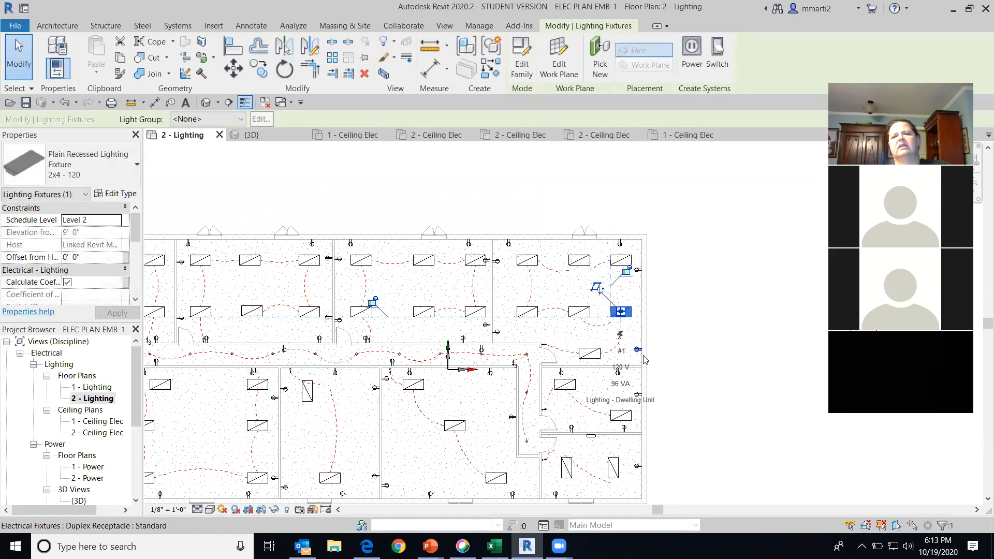
click(592, 355)
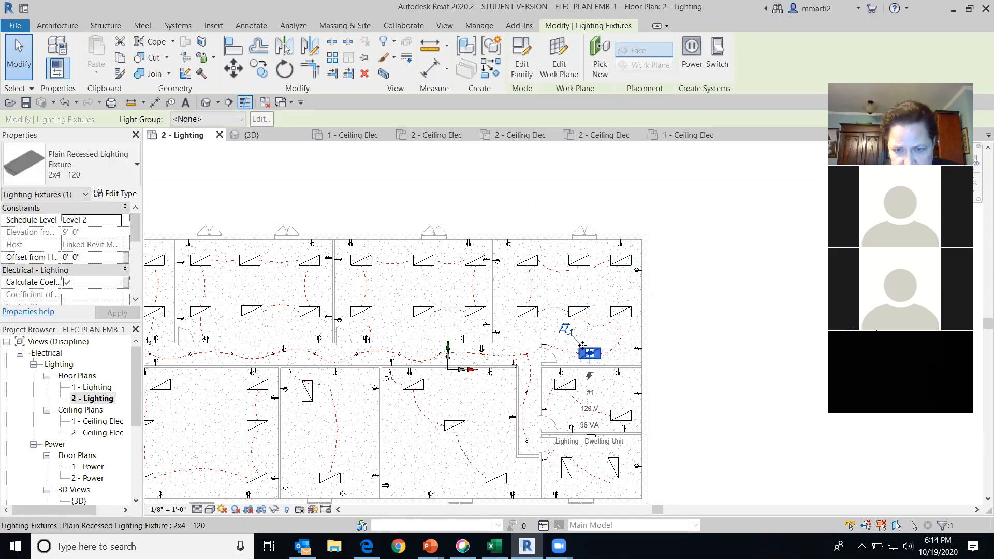
mouse_move(586, 350)
mouse_down()
mouse_move(577, 313)
mouse_move(589, 347)
mouse_up()
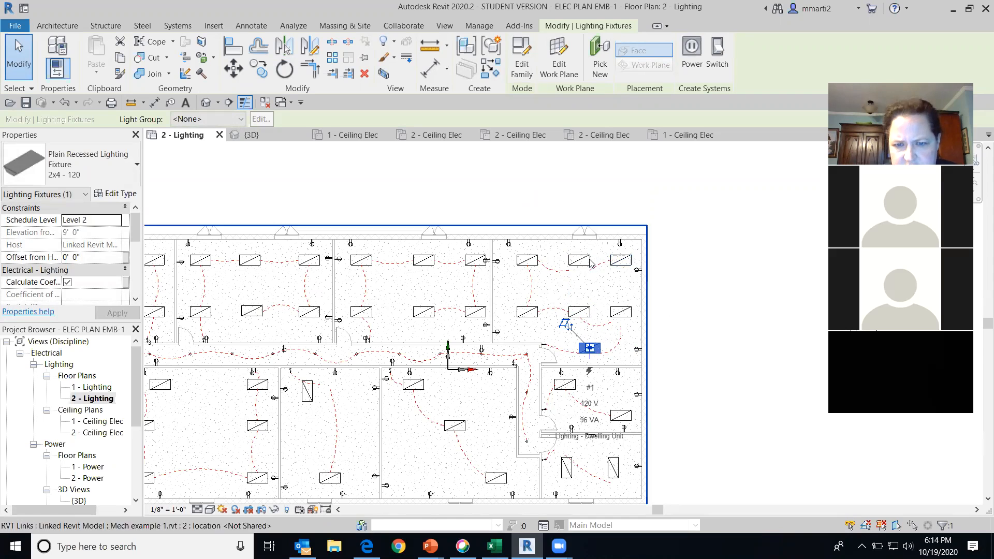
Review the whole second-floor lighting plan, the first-floor reflected ceiling plan and the 3D view.
middle_drag(600, 373, 650, 246)
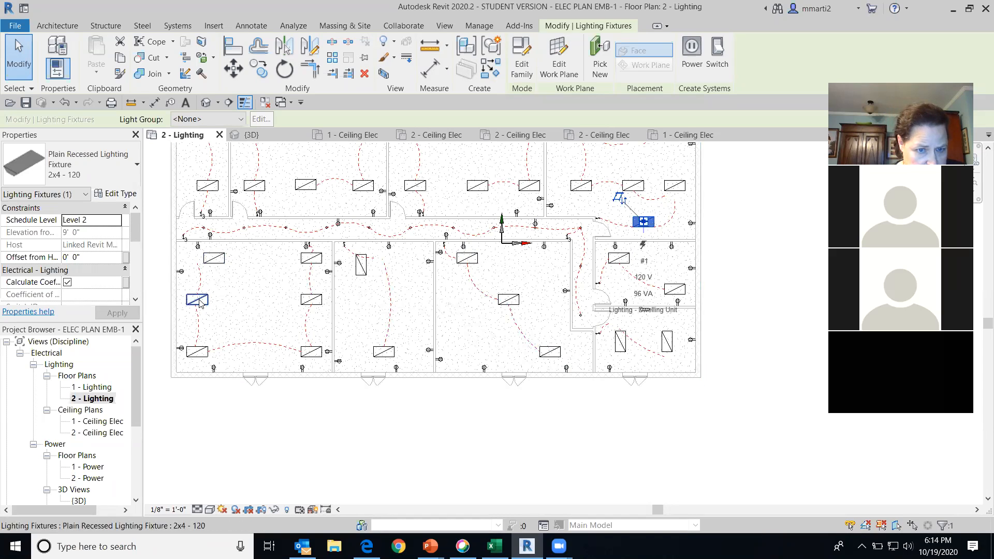
scroll(440, 311, down, 2)
middle_drag(447, 320, 455, 332)
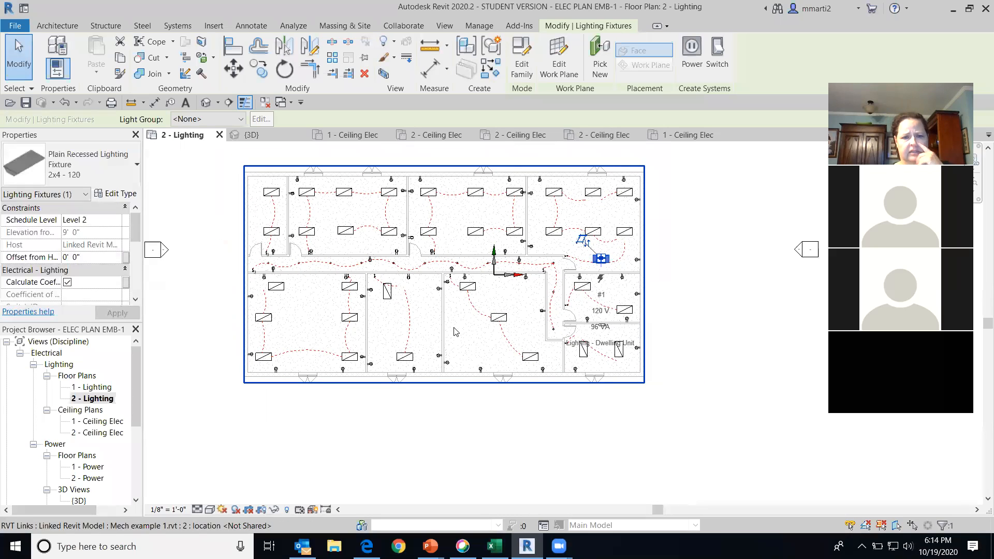
click(338, 134)
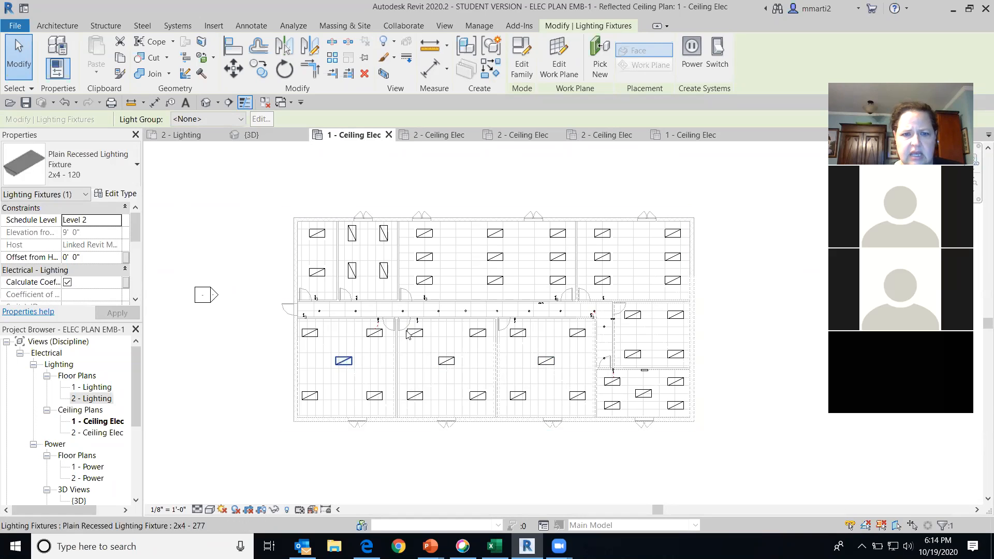
click(275, 134)
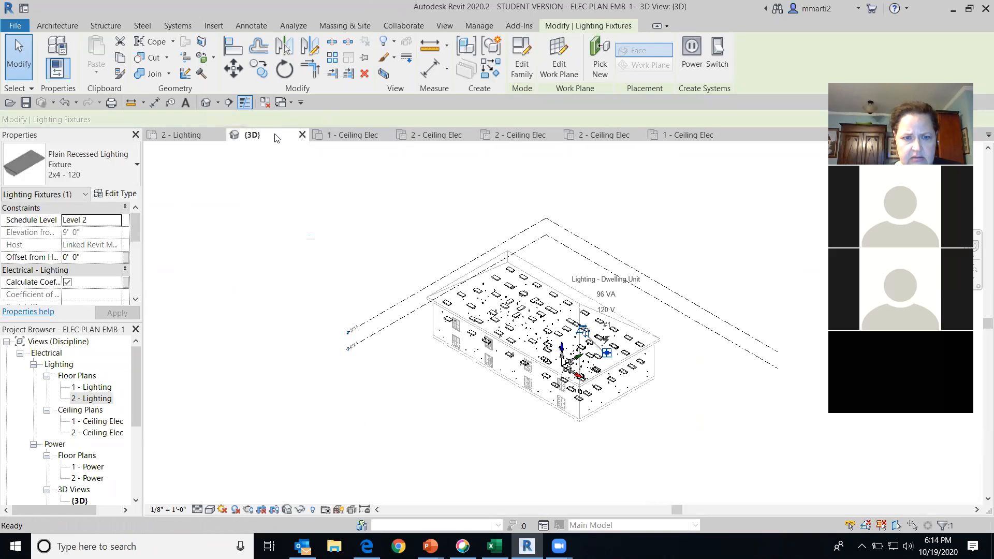
click(177, 135)
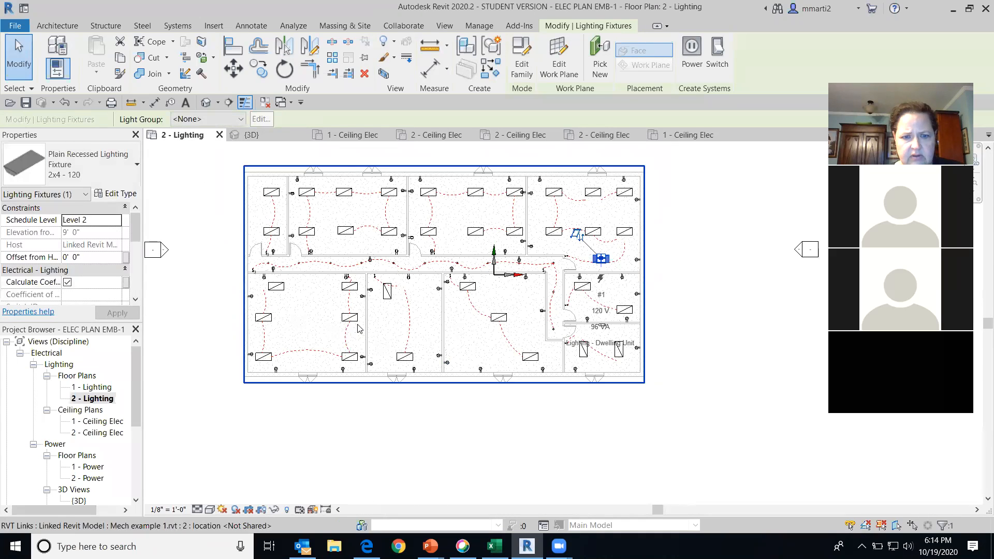
Open the 1 - Lighting floor plan to examine the first-floor fixture and switching layout.
click(105, 387)
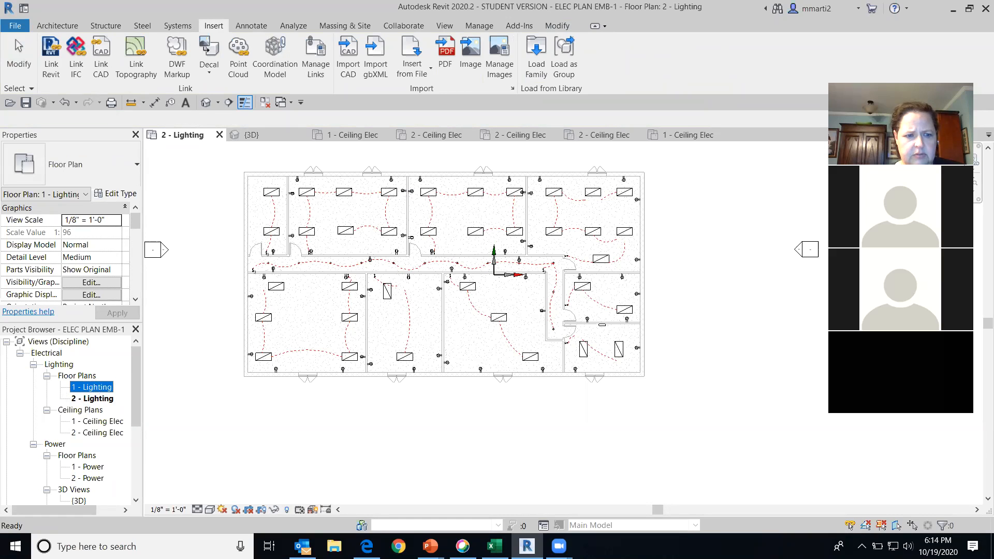
click(295, 416)
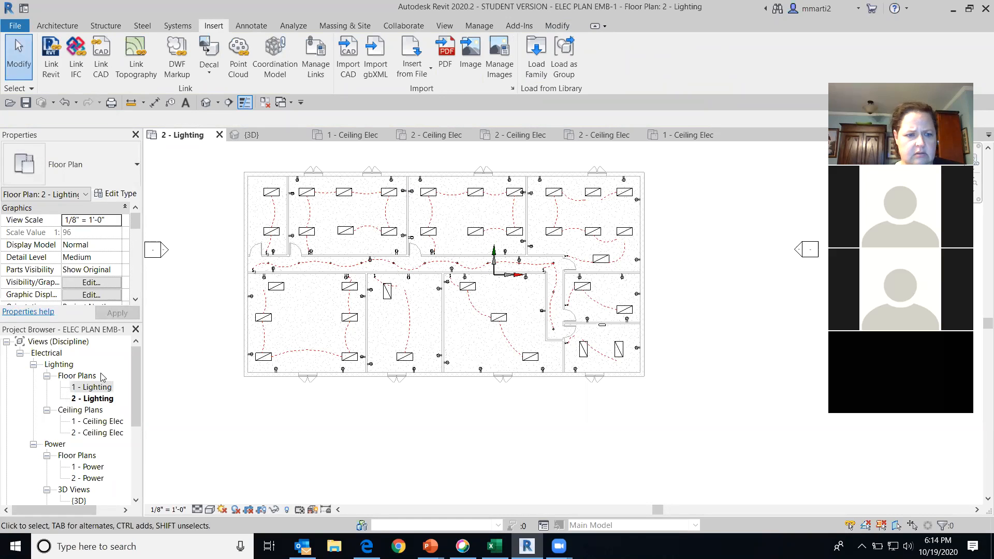
click(95, 390)
click(104, 398)
double_click(93, 389)
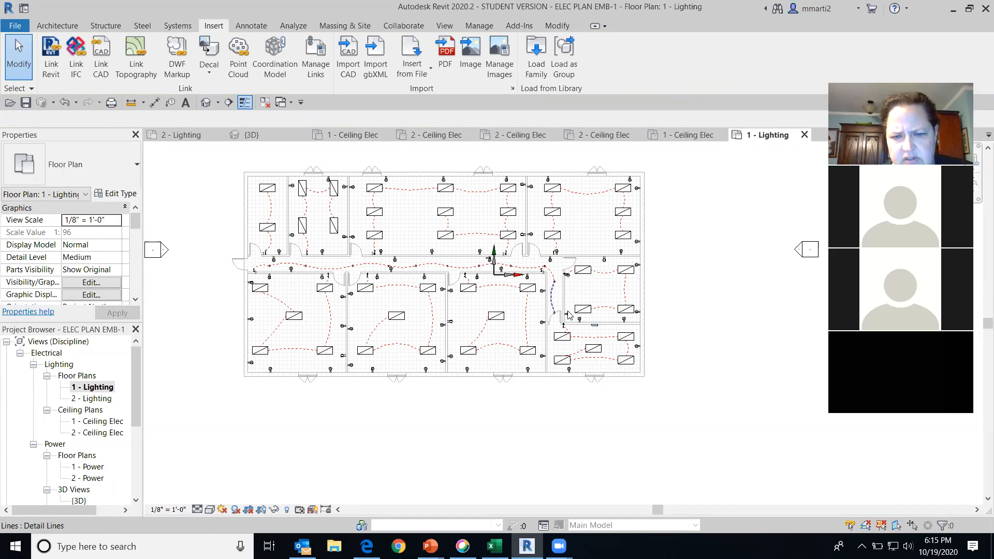
Return to the 2 - Lighting floor plan to compare its layout with the first floor.
click(93, 398)
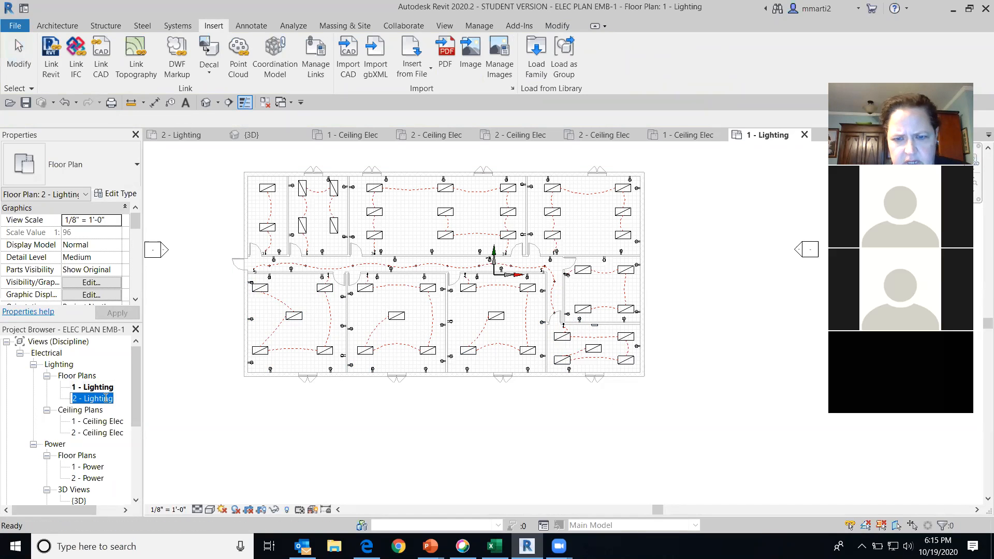
click(21, 392)
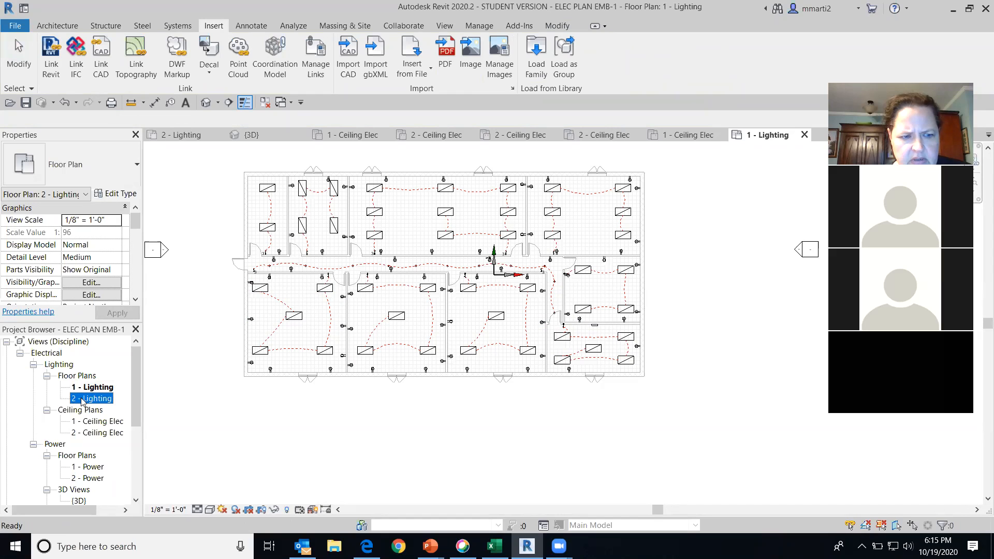
click(98, 399)
click(215, 423)
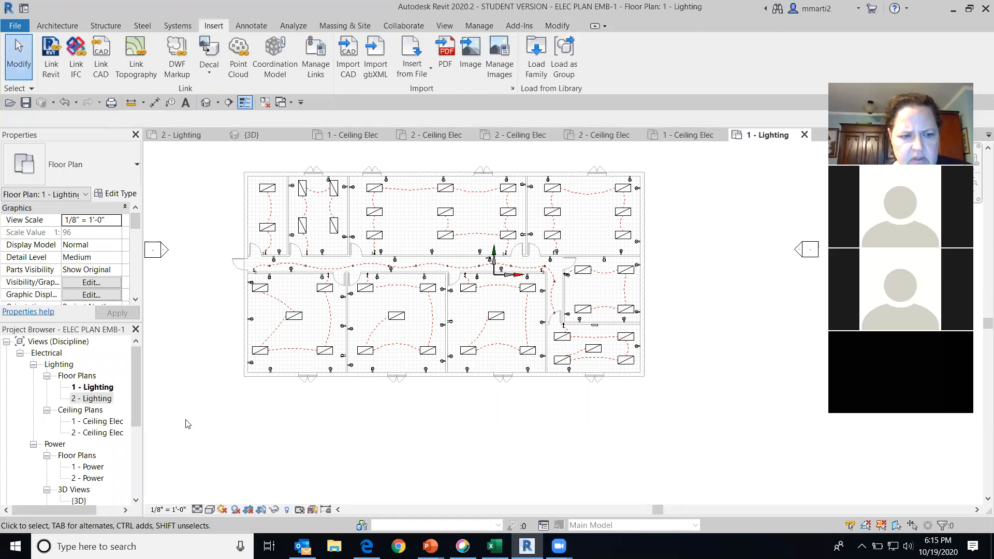
click(107, 402)
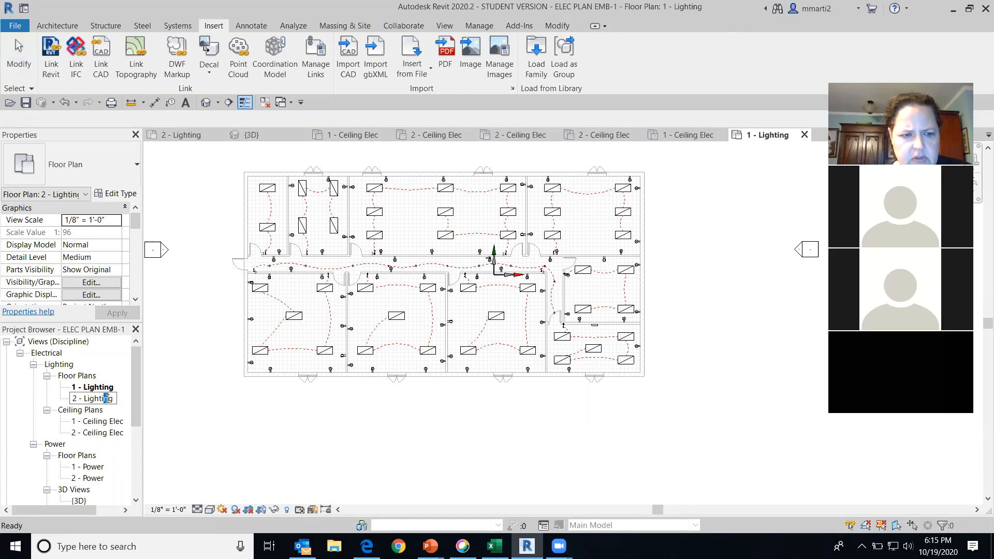
click(188, 426)
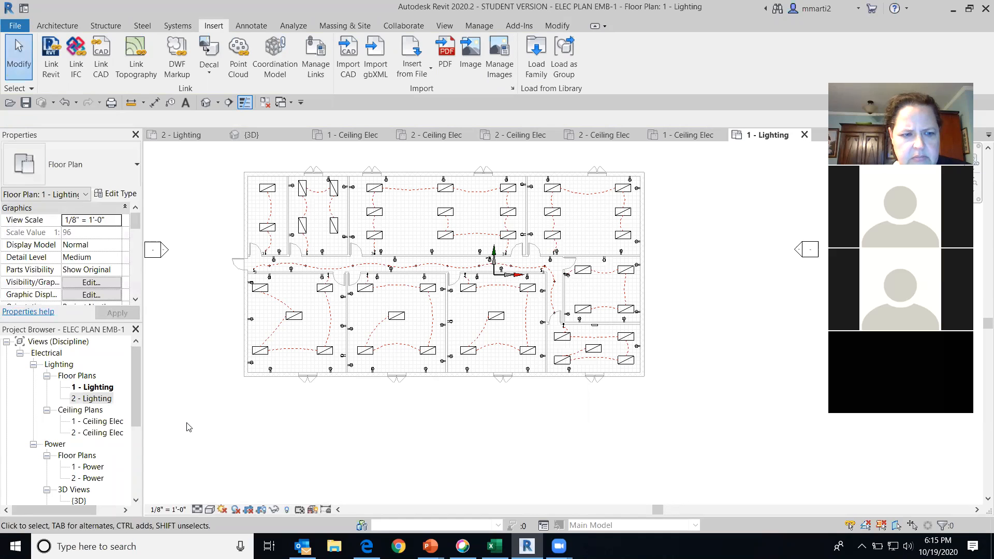
double_click(98, 400)
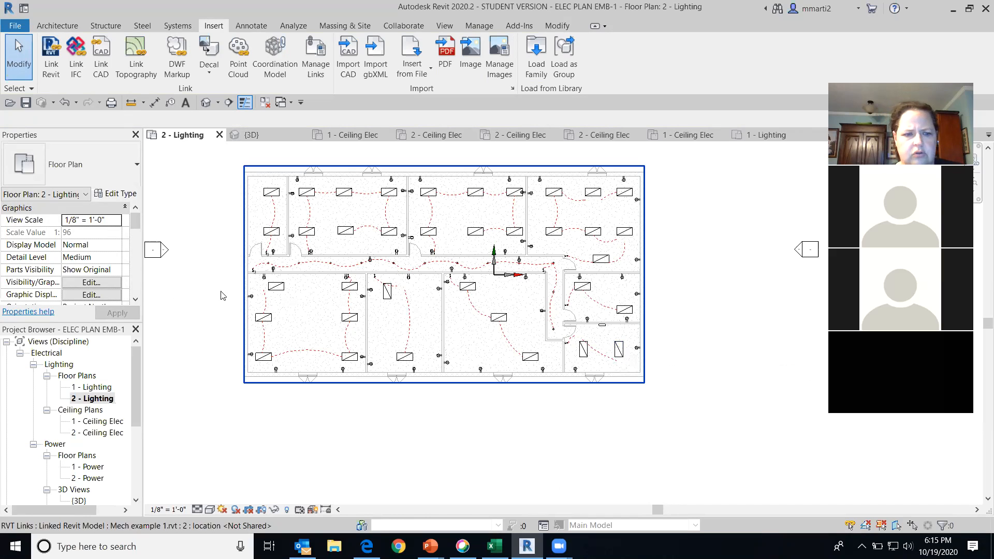
In the 1 - Lighting floor plan, move the upper-left fixture of the lower-left room slightly to the right.
double_click(100, 387)
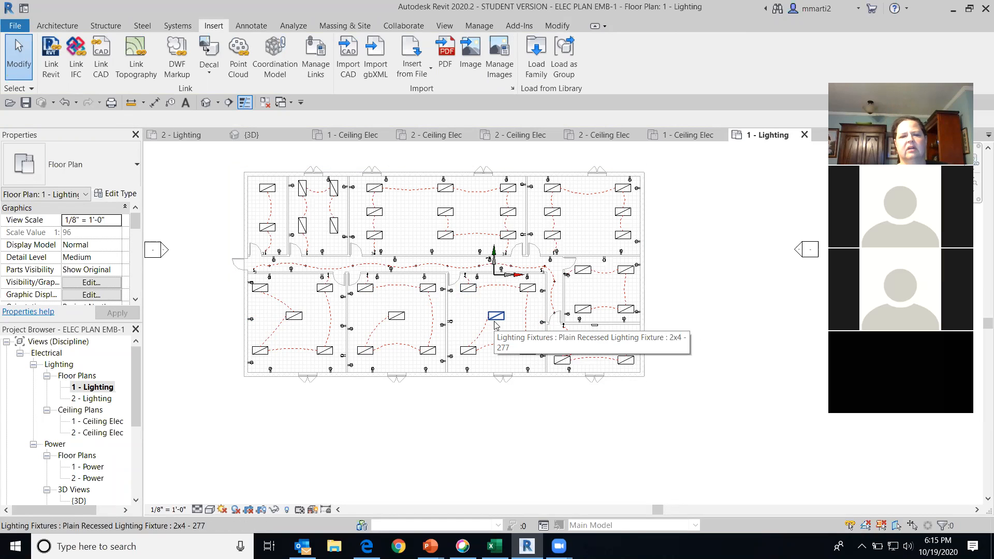
click(257, 287)
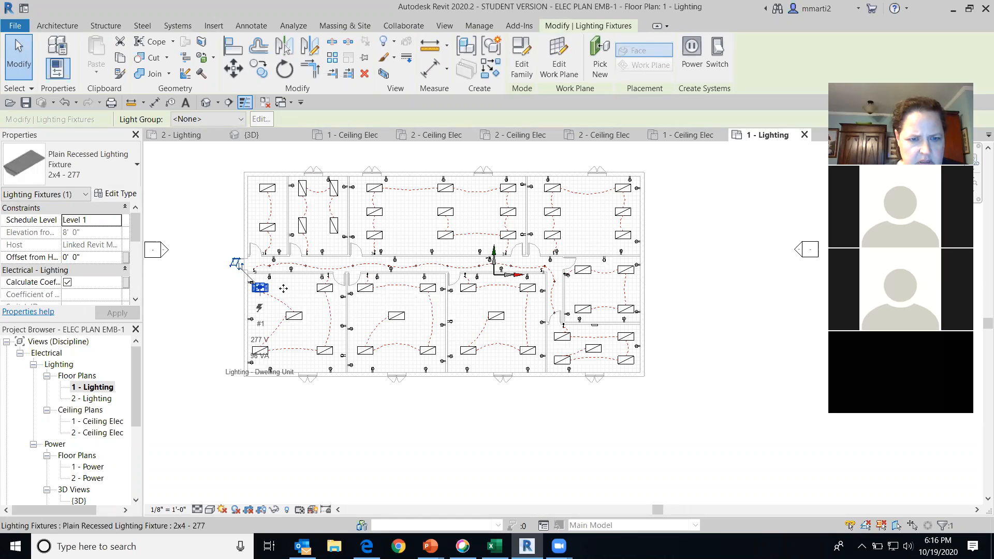
drag(283, 288, 269, 287)
click(202, 306)
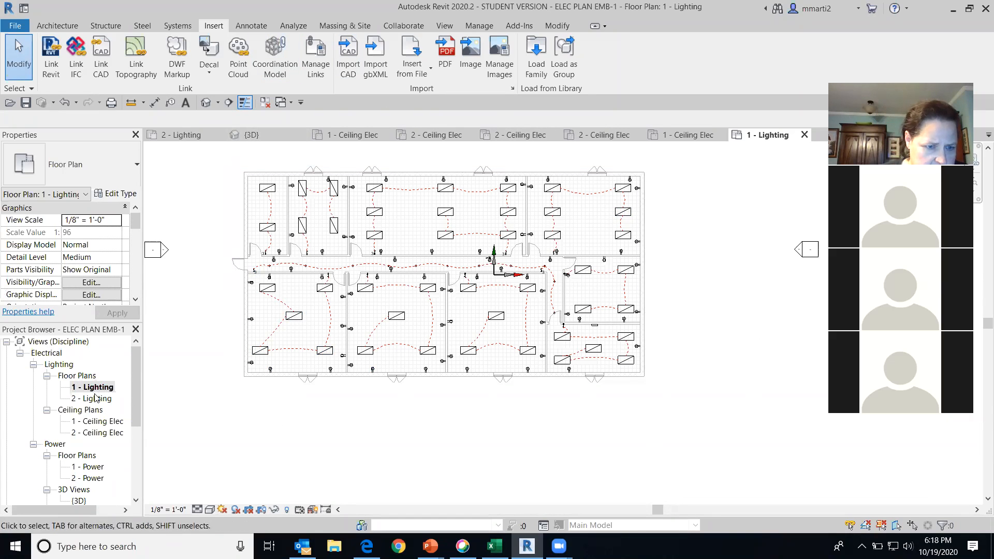
Compare the 1 - Ceiling Elec ceiling plan with the 1 - Lighting and 2 - Lighting floor plans, ending on 1 - Lighting.
double_click(93, 422)
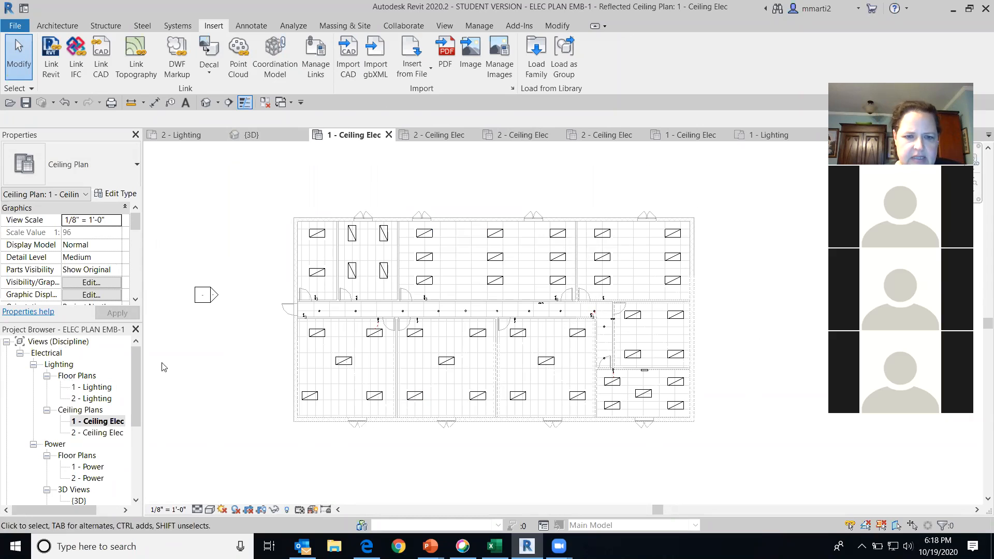
double_click(96, 387)
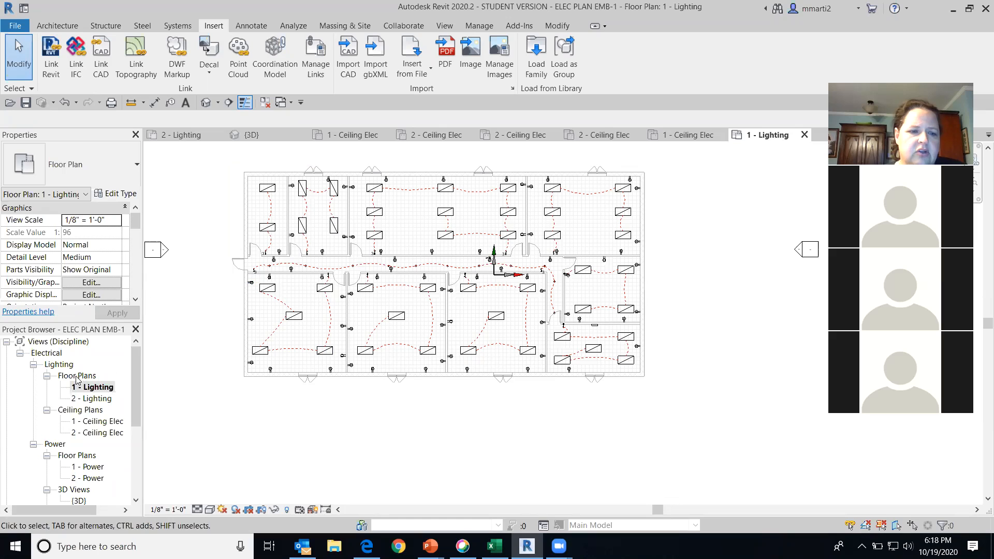
double_click(95, 391)
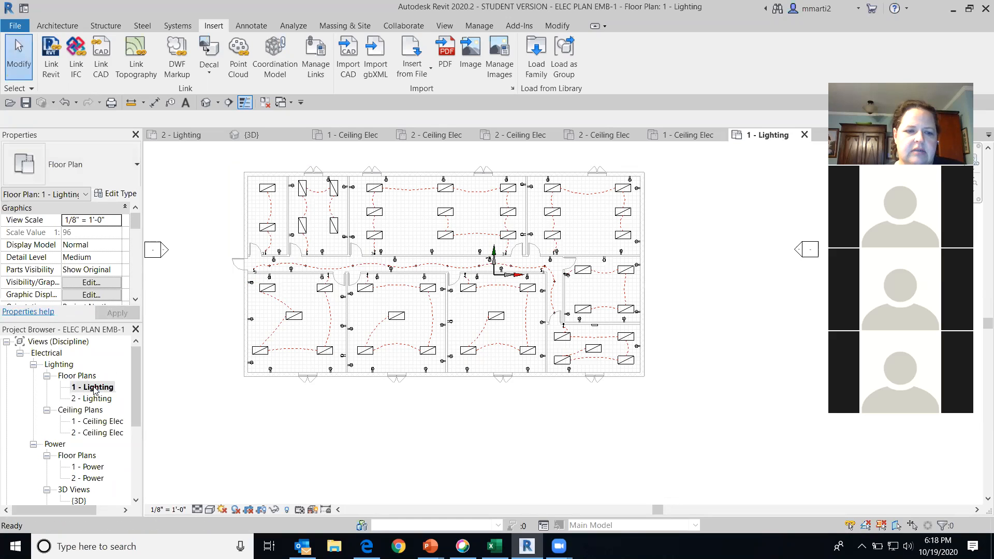
double_click(105, 391)
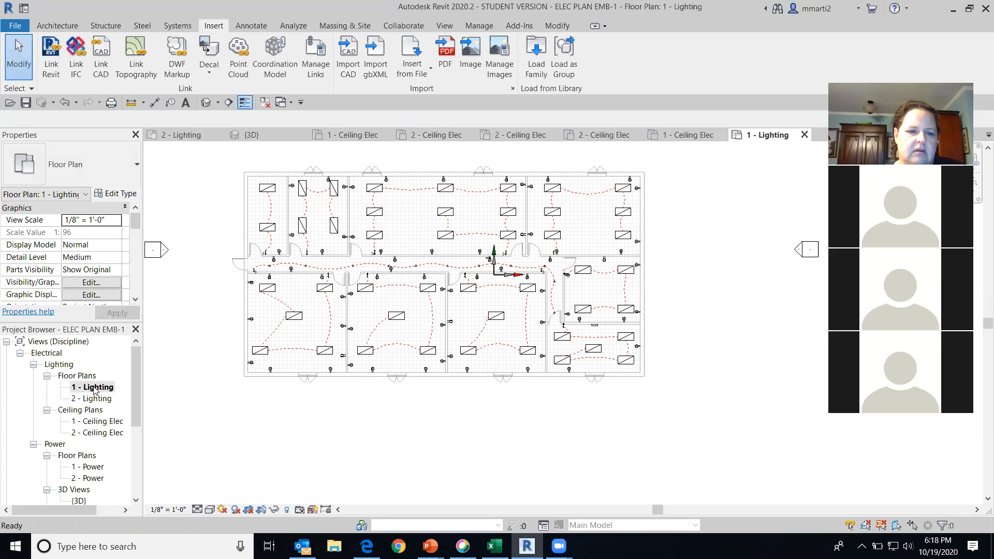
double_click(100, 400)
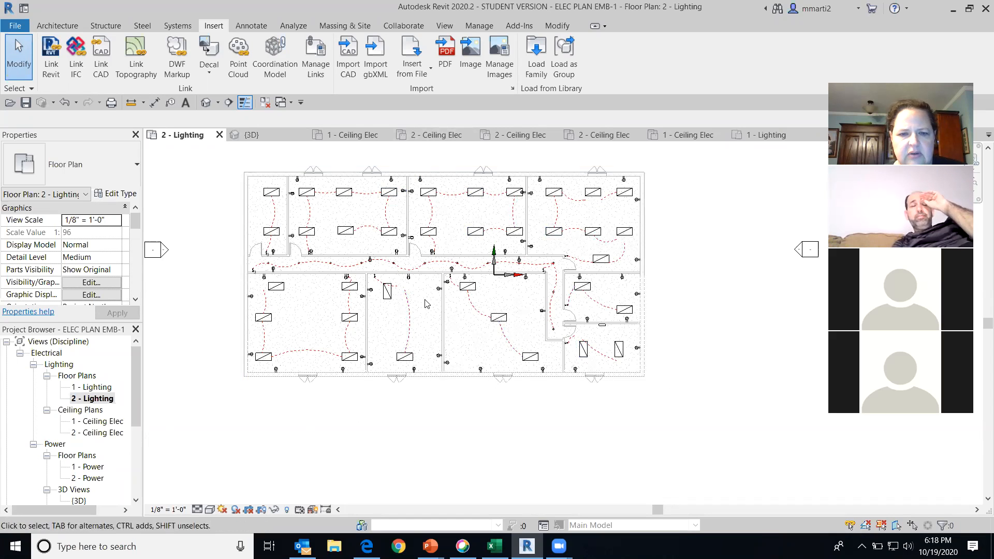
double_click(96, 422)
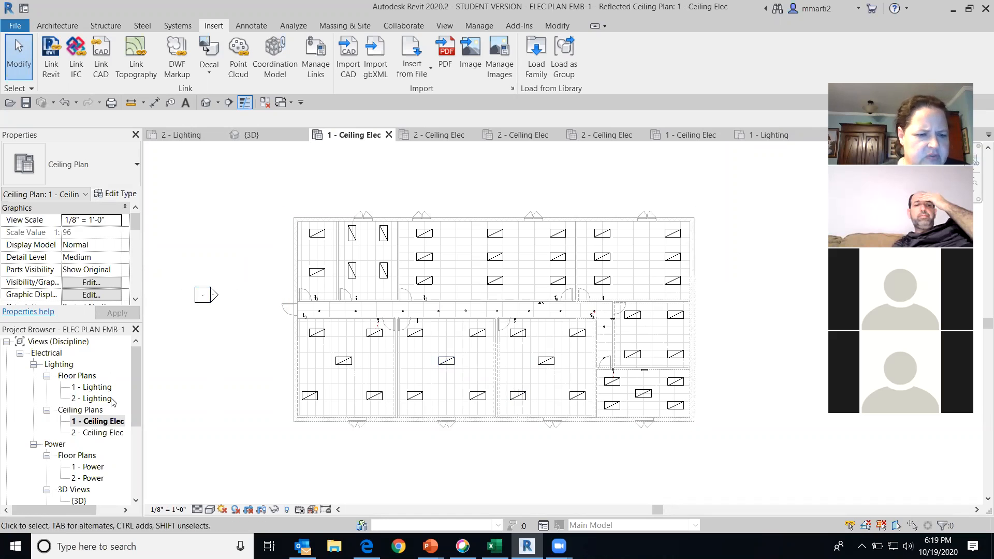
double_click(99, 387)
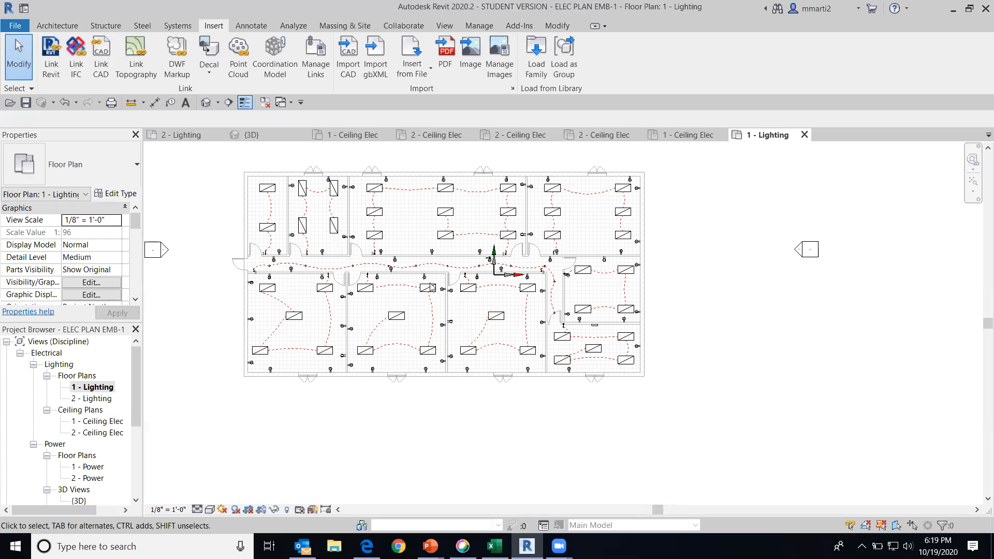
scroll(506, 375, down, 2)
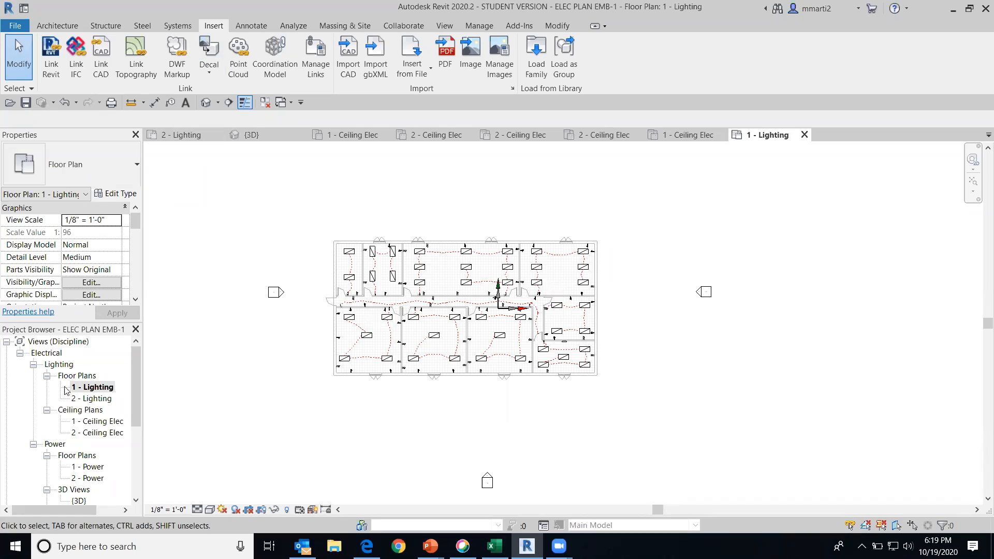
Create a new sheet using the B 11 x 17 Horizontal titleblock loaded from the Titleblocks folder.
drag(134, 353, 128, 436)
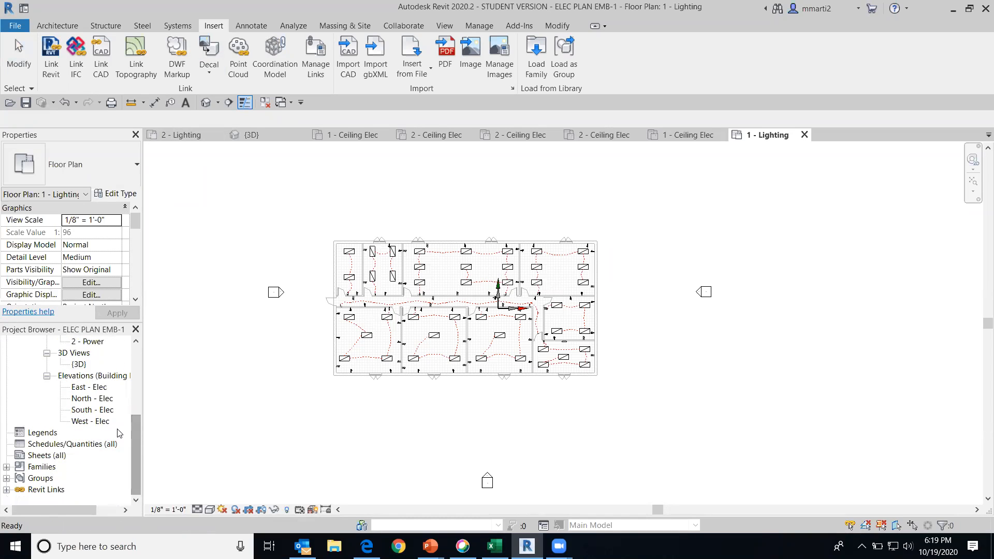
right_click(38, 456)
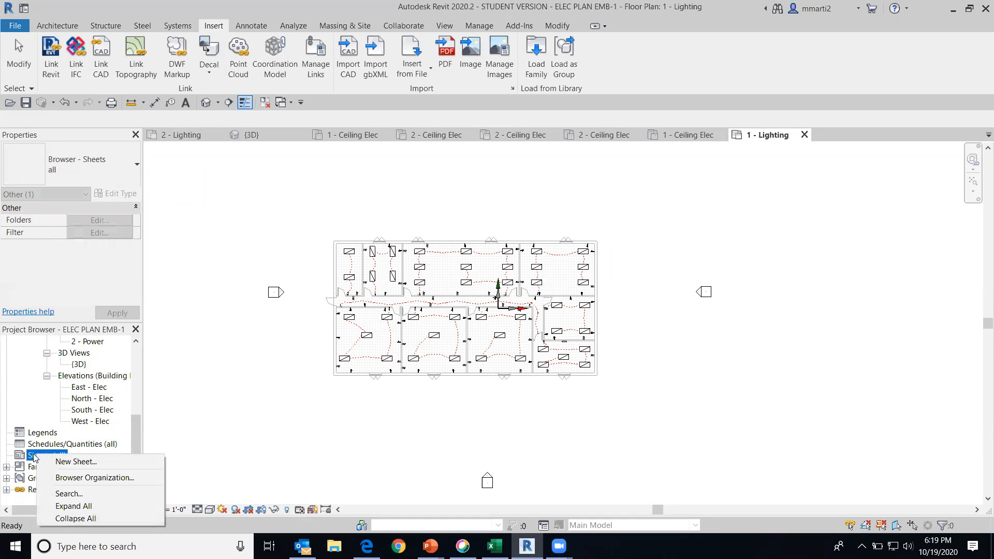
click(83, 463)
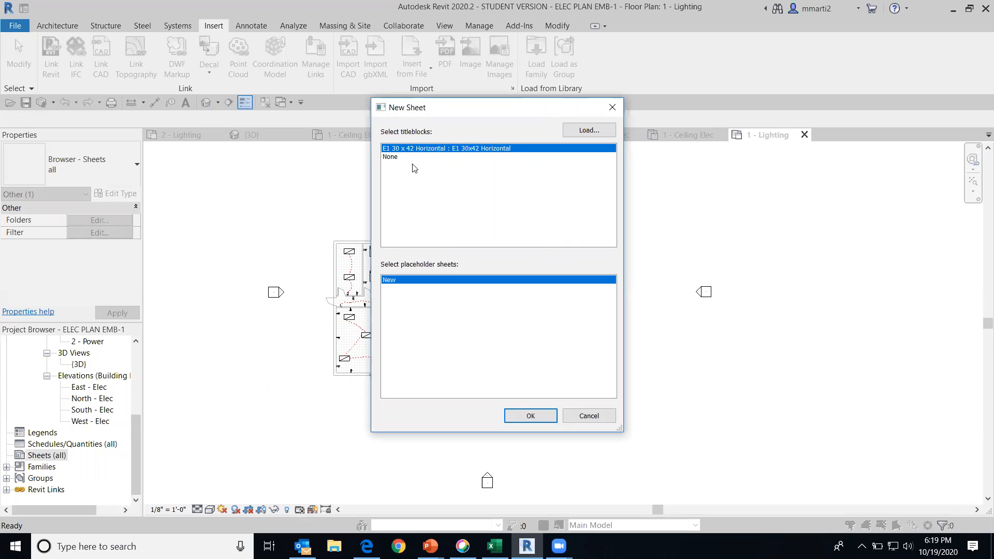
click(593, 130)
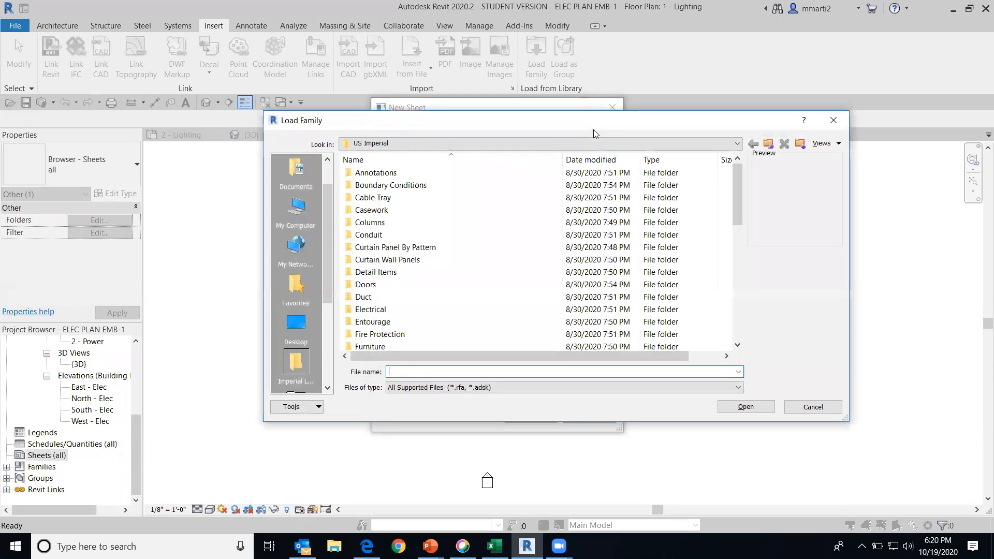
scroll(472, 286, down, 4)
scroll(472, 286, down, 5)
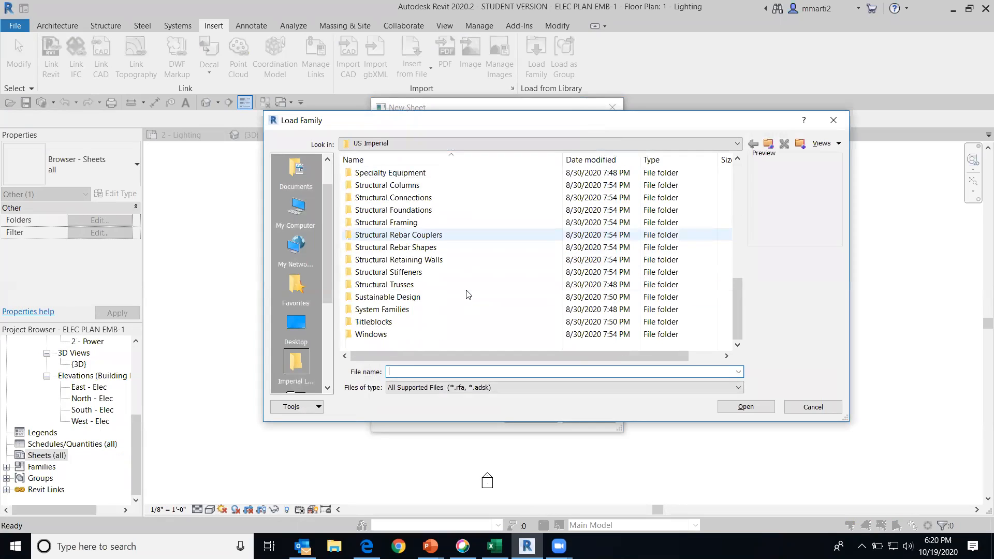
double_click(370, 323)
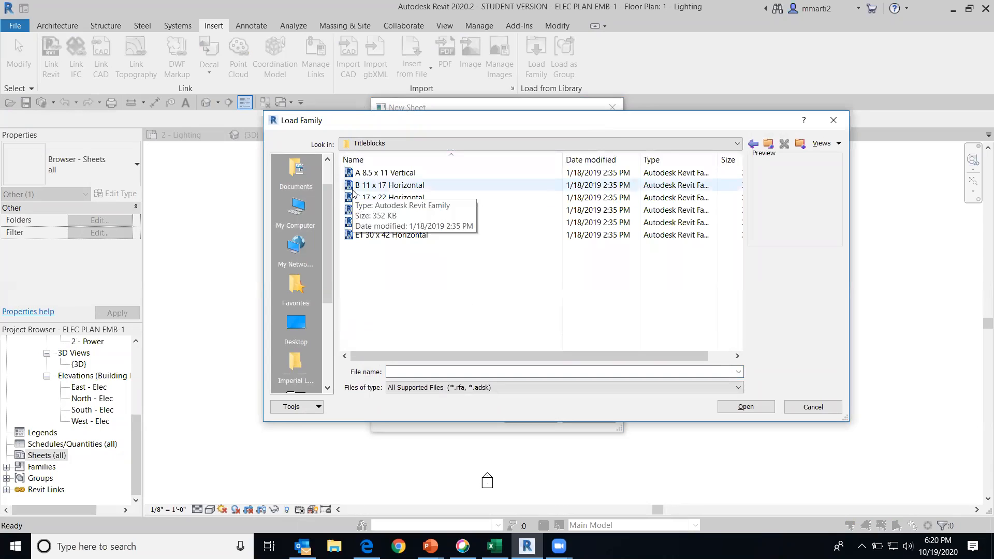
double_click(419, 187)
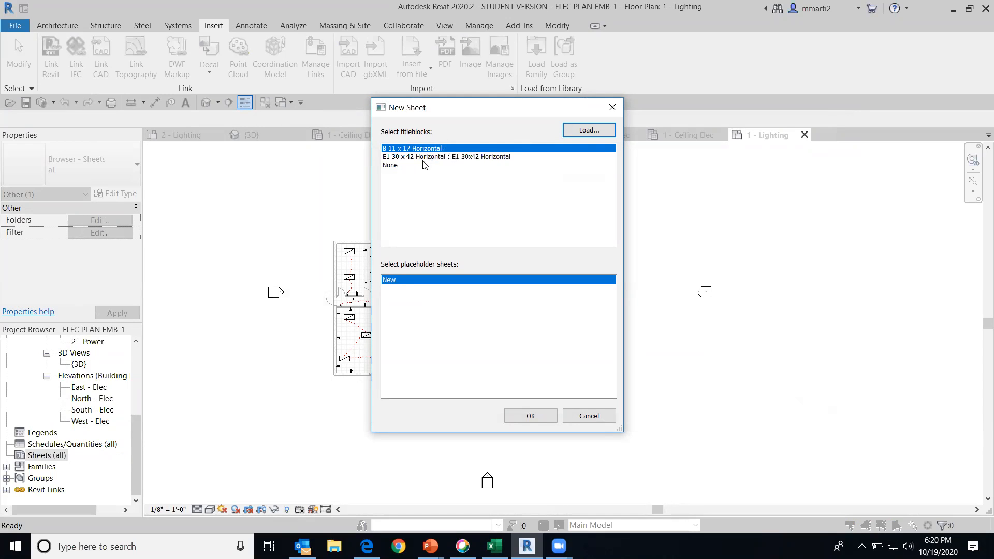
click(541, 415)
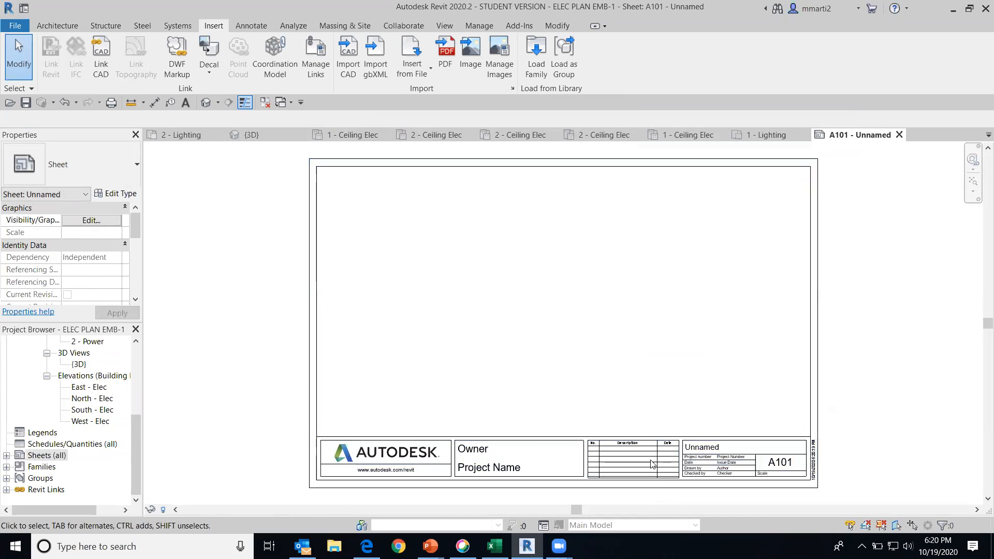
Set the owner in the sheet's title block to DCC.
scroll(649, 474, down, 1)
scroll(616, 469, up, 4)
scroll(571, 466, up, 1)
middle_drag(571, 466, 627, 293)
scroll(635, 278, up, 1)
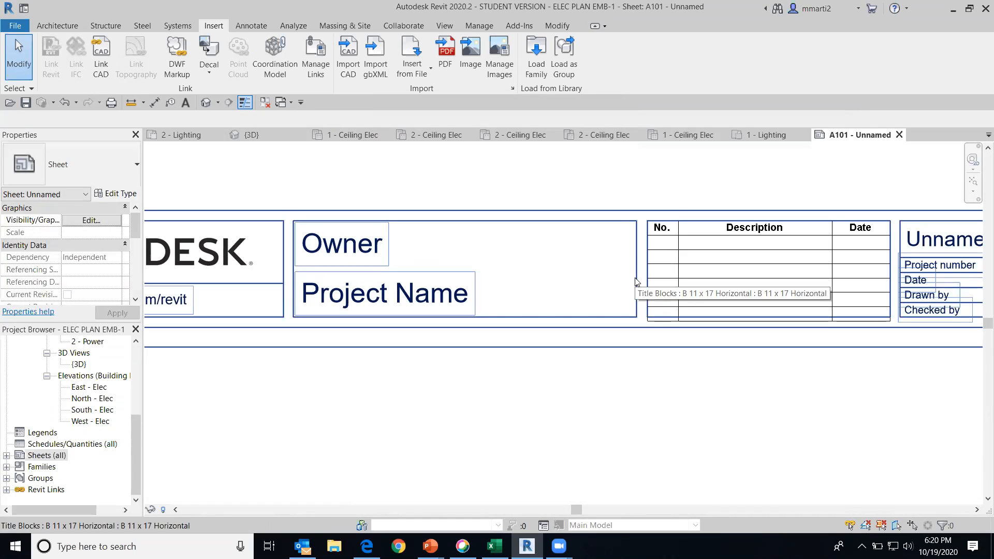
double_click(363, 249)
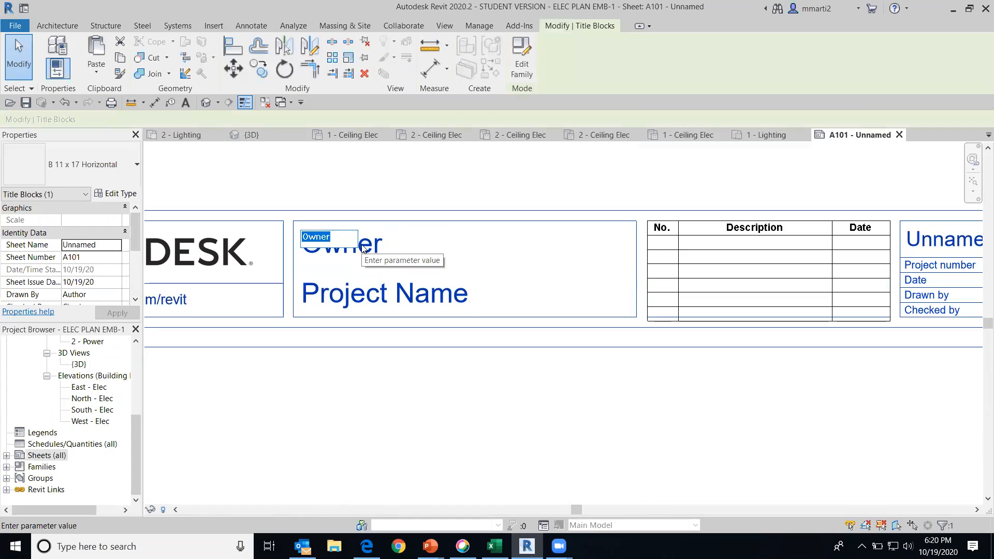
text(D)
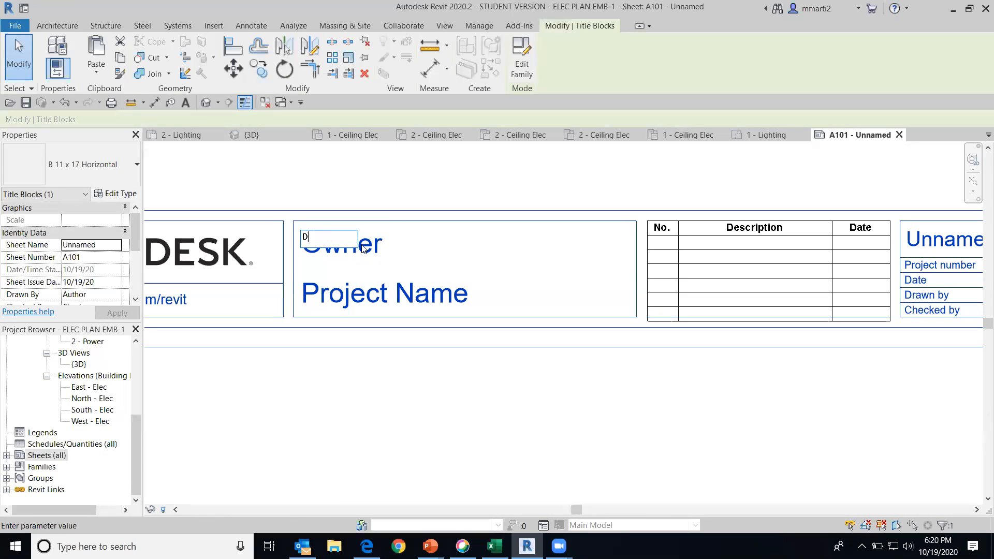
text(DCC)
key(BackSpace)
key(BackSpace)
key(BackSpace)
text(CC)
click(346, 446)
Set the project name in the title block to Electrical Plan.
click(351, 305)
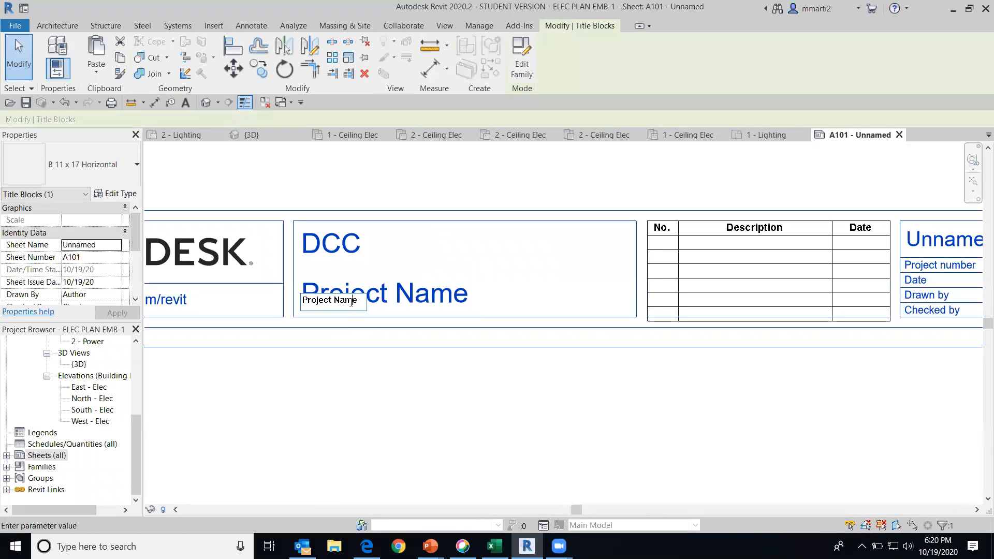
text(El)
key(ctrl+BackSpace)
key(ctrl+BackSpace)
text(WE)
click(465, 422)
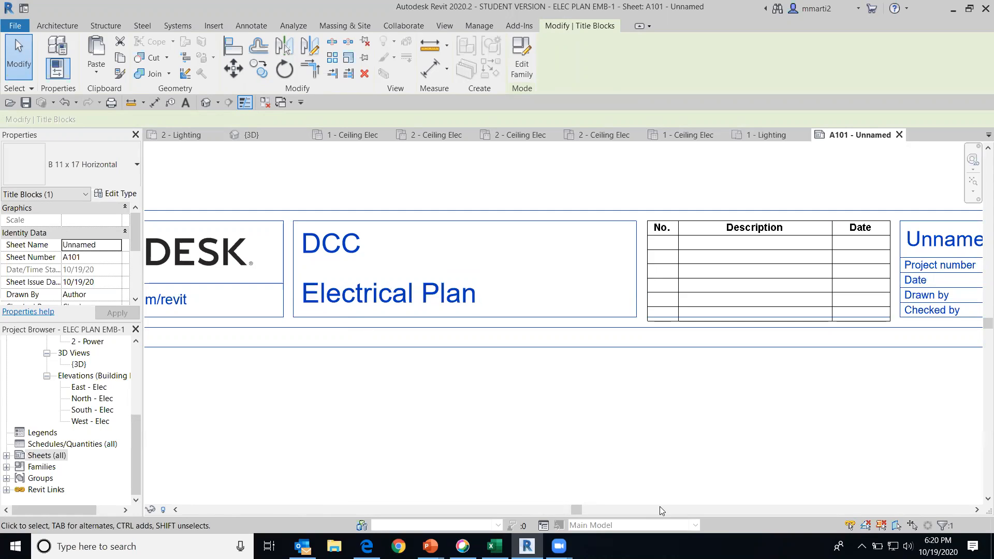
Change the sheet number in the title block to E101.
scroll(869, 415, down, 2)
middle_drag(789, 421, 483, 426)
scroll(483, 426, up, 2)
scroll(491, 425, down, 1)
middle_drag(655, 430, 614, 438)
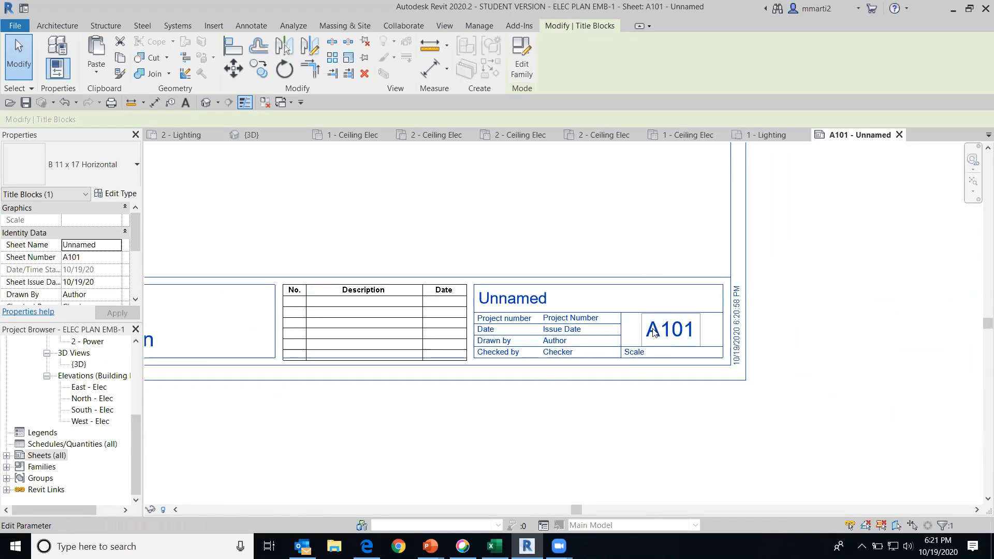
click(670, 329)
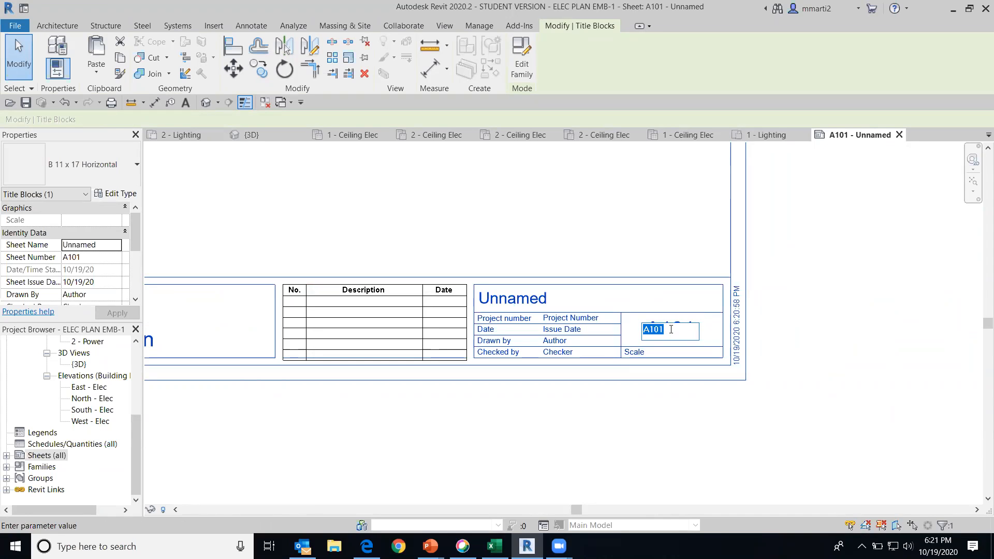
key(BackSpace)
key(Return)
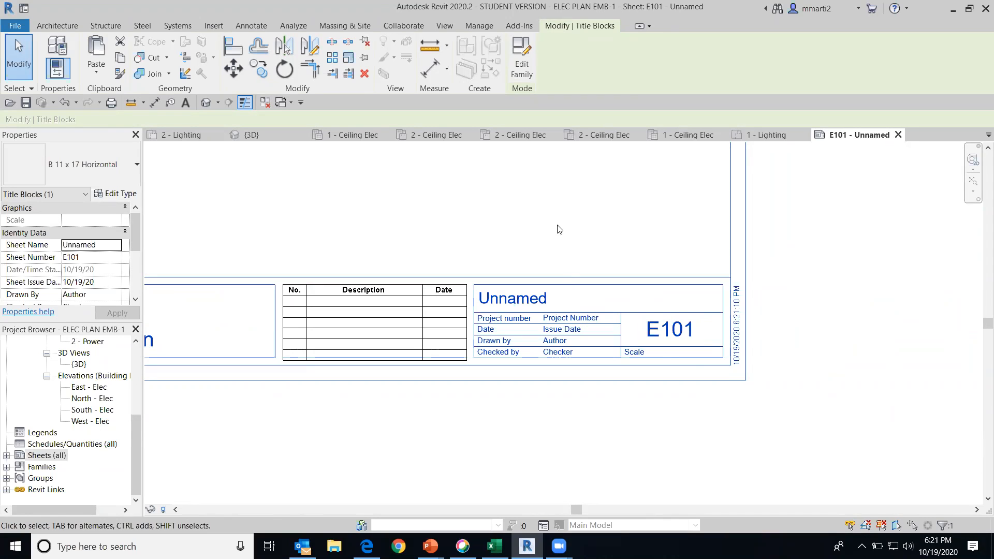
Set the title block's project number to CADD 214.
click(568, 322)
click(568, 319)
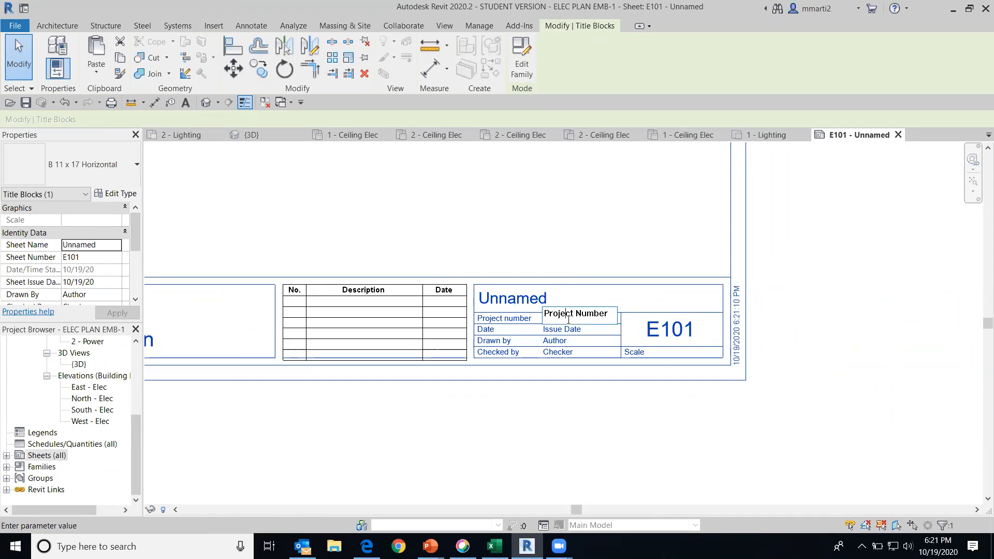
key(shift+End)
key(Delete)
key(BackSpace)
key(BackSpace)
key(BackSpace)
key(BackSpace)
key(Return)
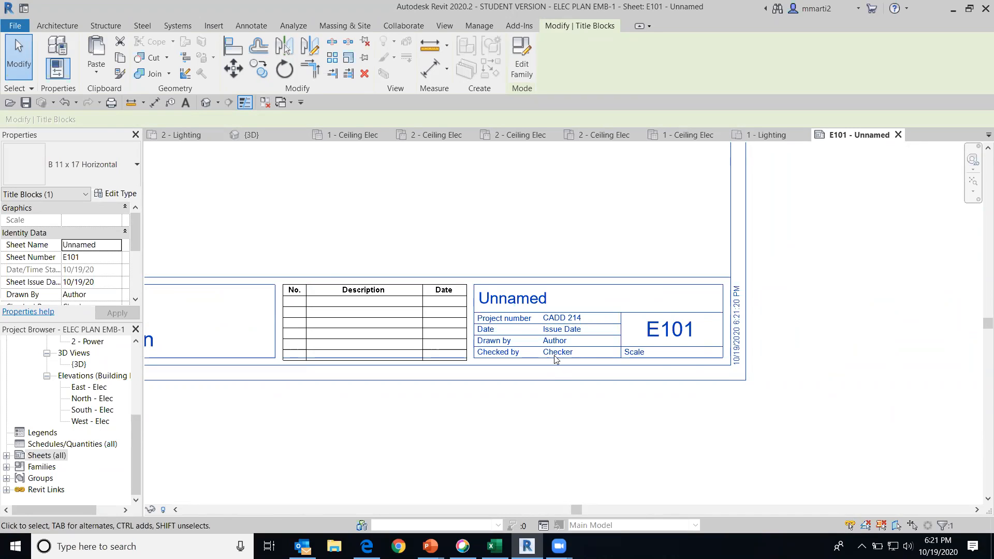
Set the title block's issue date to 10/21/20.
click(559, 334)
click(559, 333)
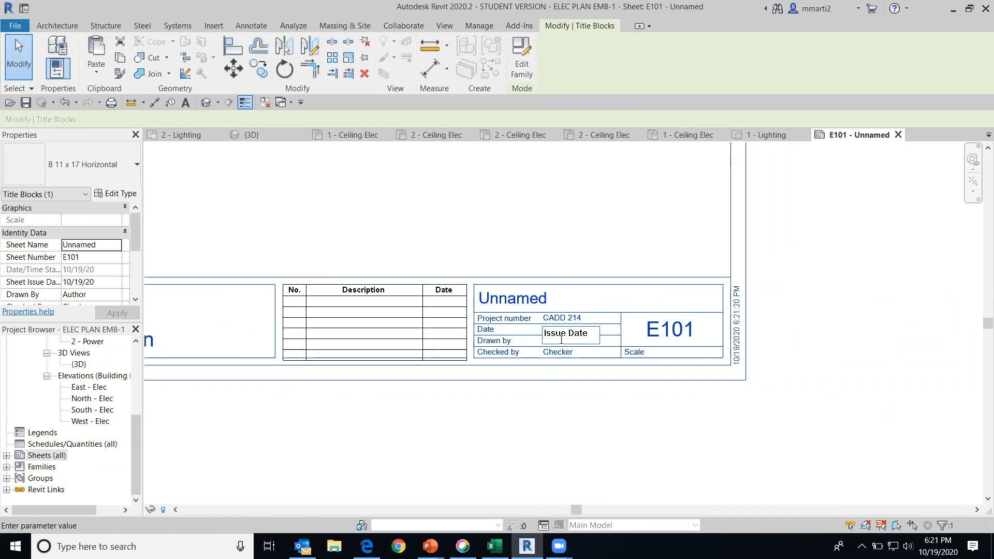
drag(590, 336, 544, 336)
text(10/21/20)
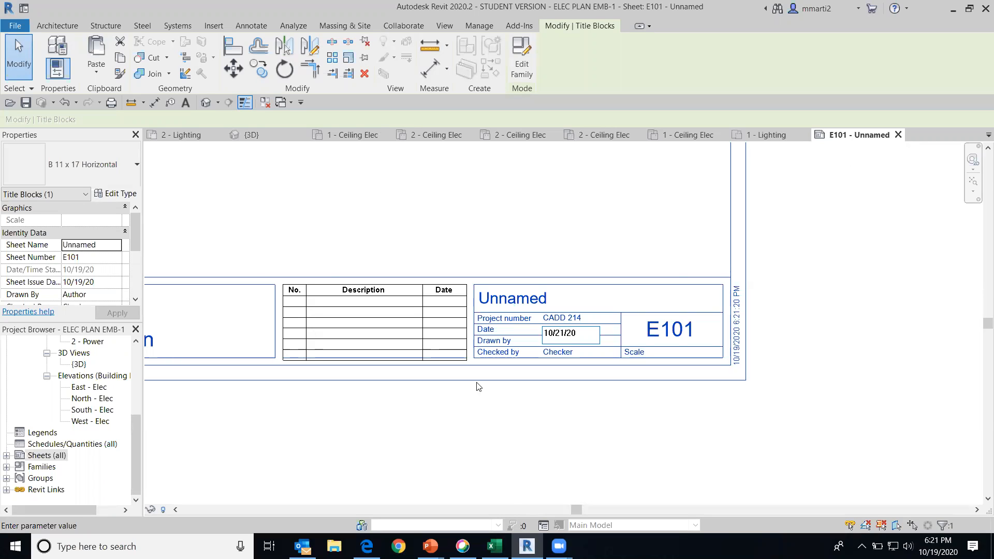
click(512, 477)
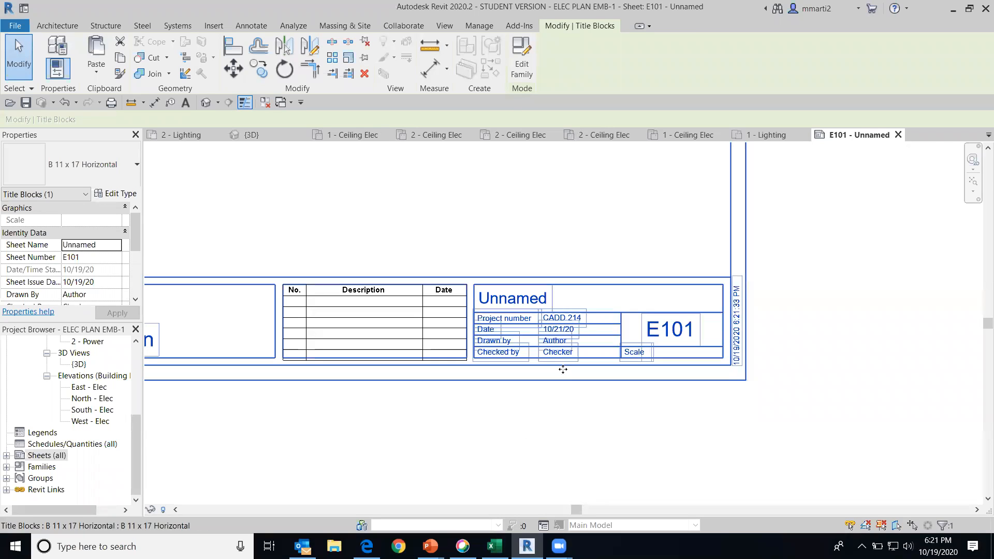
Replace the Checked by placeholder in the title block with the checker's initials.
click(558, 354)
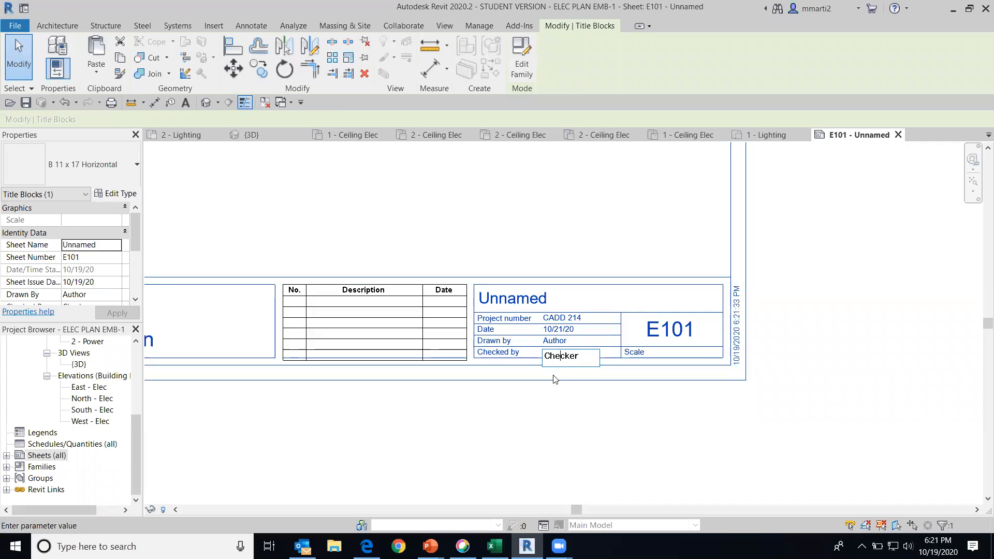
key(Delete)
key(Delete)
key(Delete)
key(Delete)
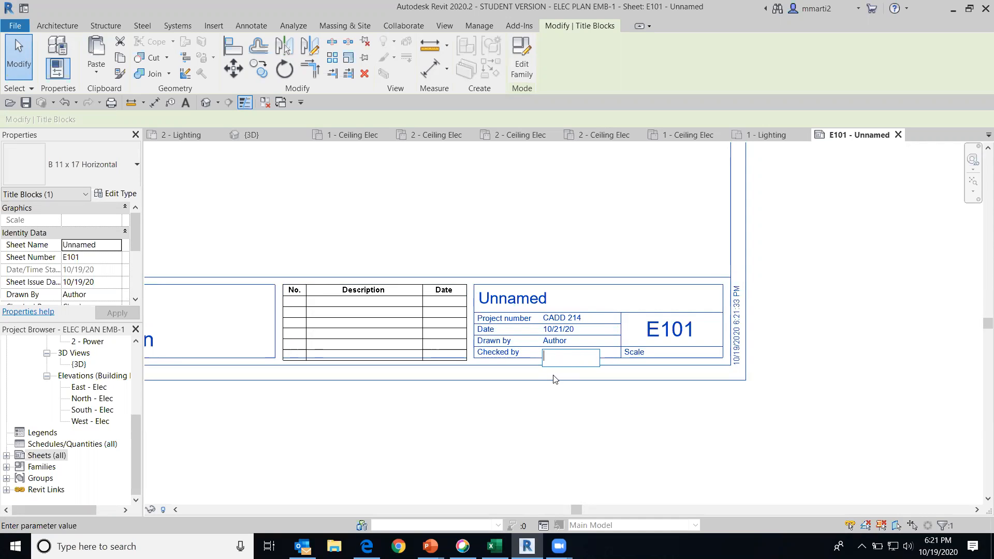
text(MC)
click(560, 446)
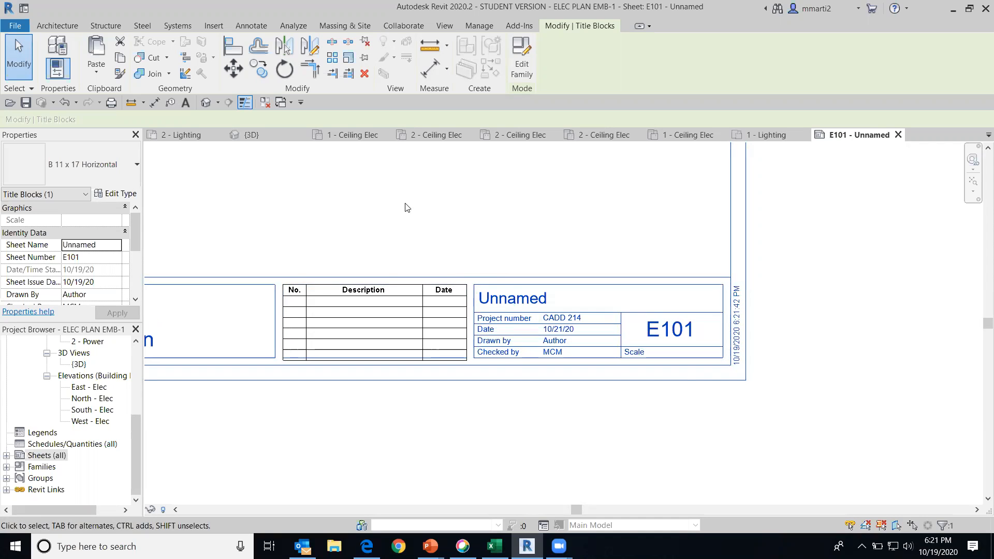
Open the 1 - Lighting floor plan and examine its fixture, switch and wiring layout.
scroll(399, 212, down, 4)
middle_drag(561, 300, 583, 329)
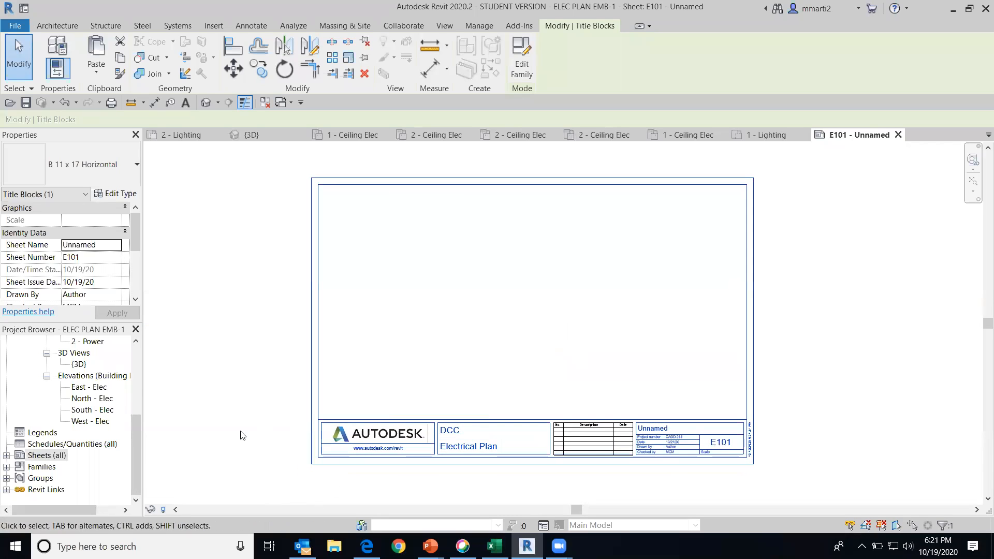
drag(136, 457, 167, 368)
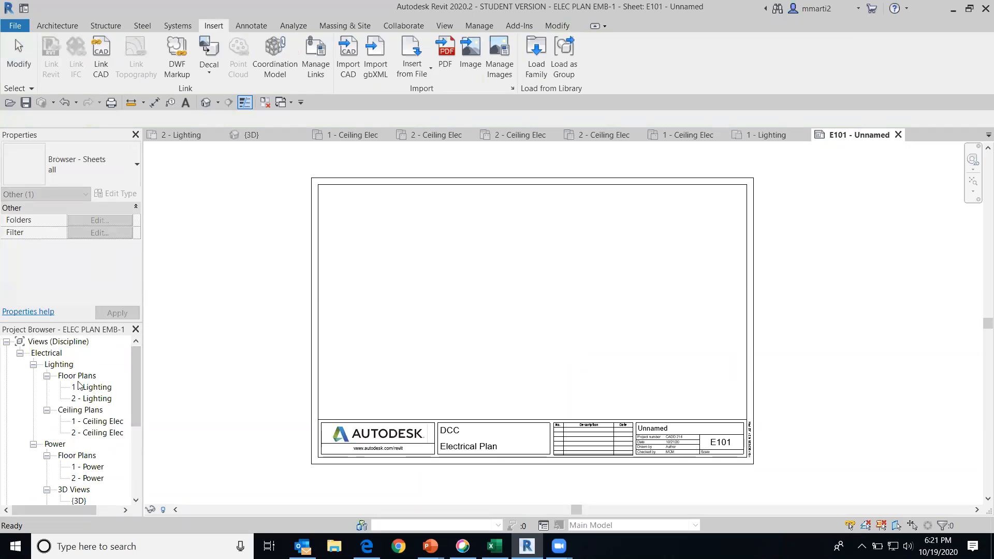
click(98, 388)
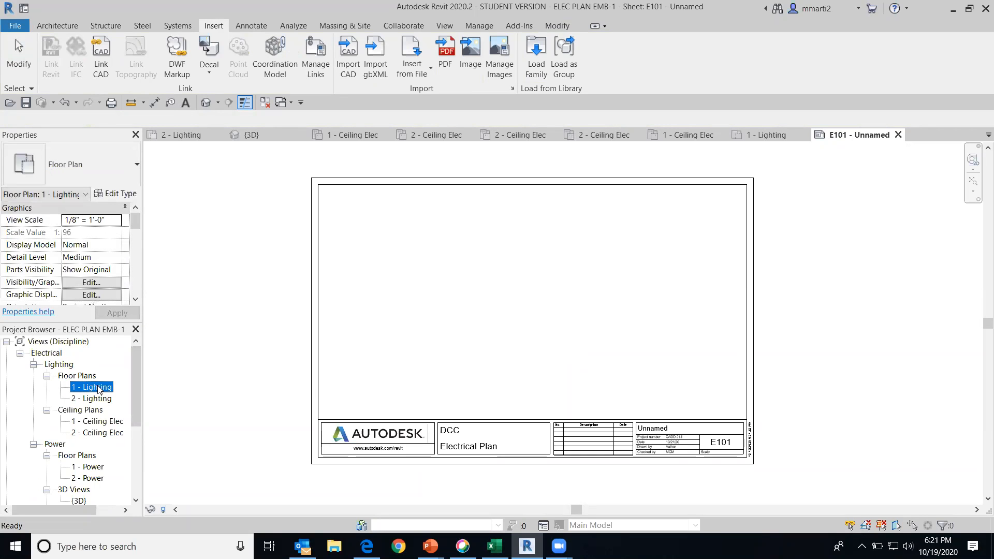
double_click(97, 387)
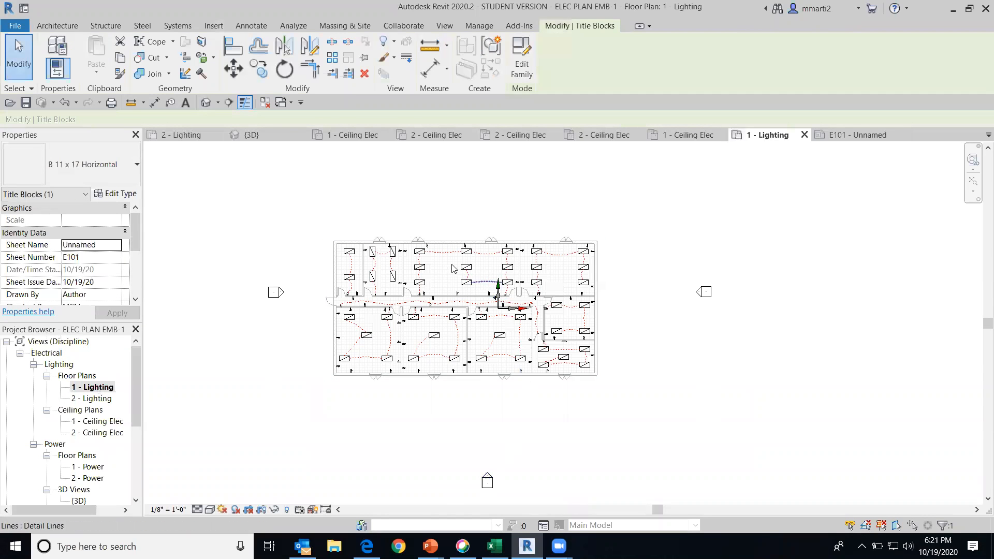
scroll(452, 268, up, 6)
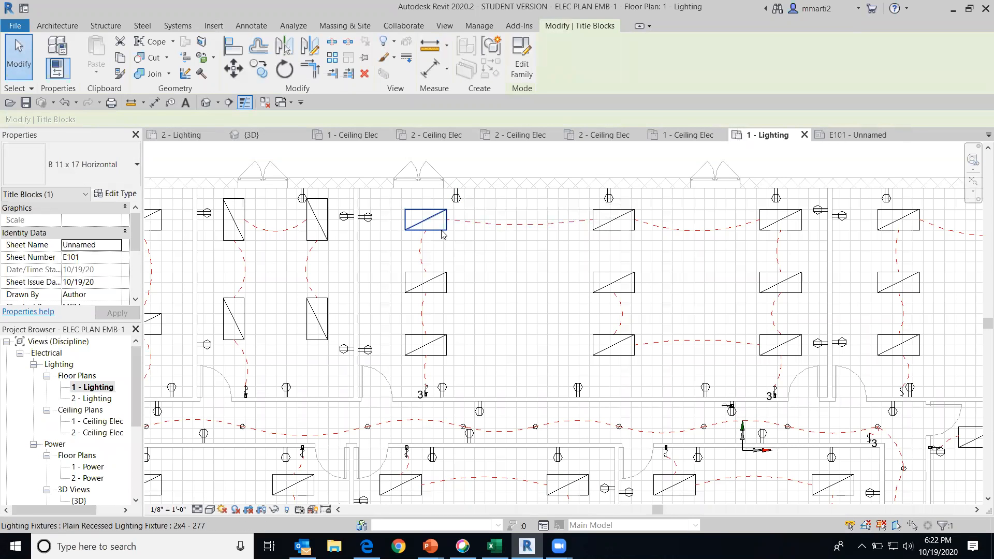
scroll(509, 320, down, 6)
scroll(509, 320, up, 3)
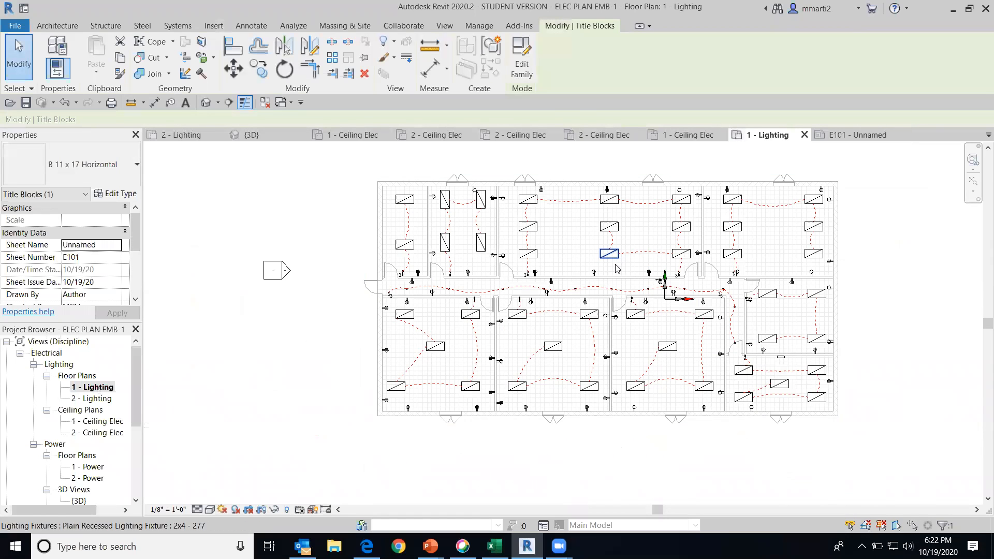
middle_drag(616, 268, 580, 278)
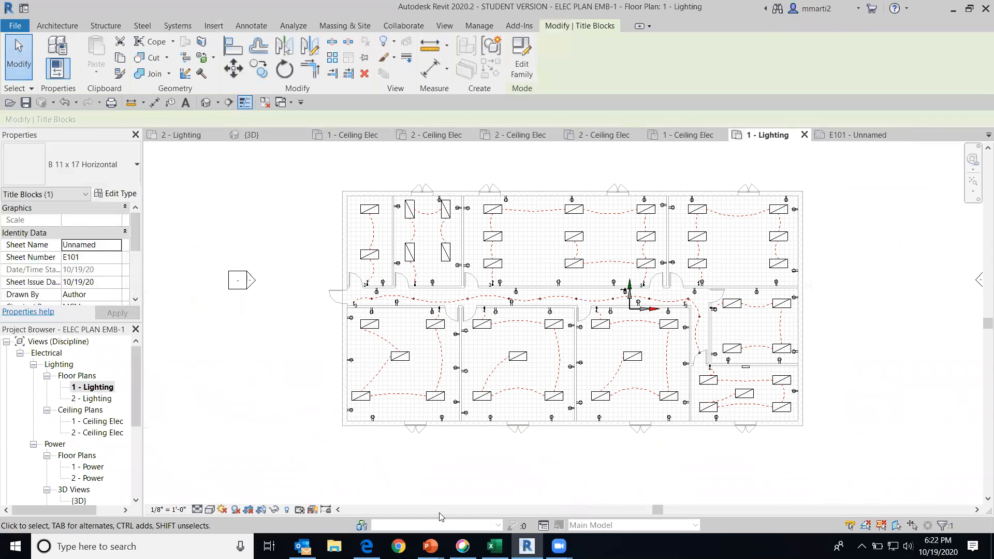
Return to sheet E101 and name it Universal Electric Plan in the title block.
drag(138, 374, 138, 482)
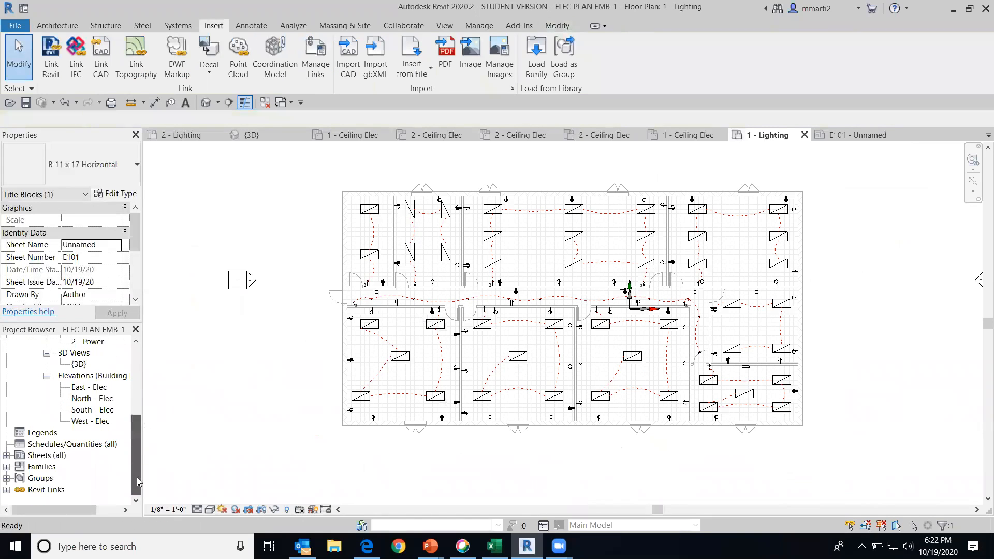
click(6, 456)
click(67, 468)
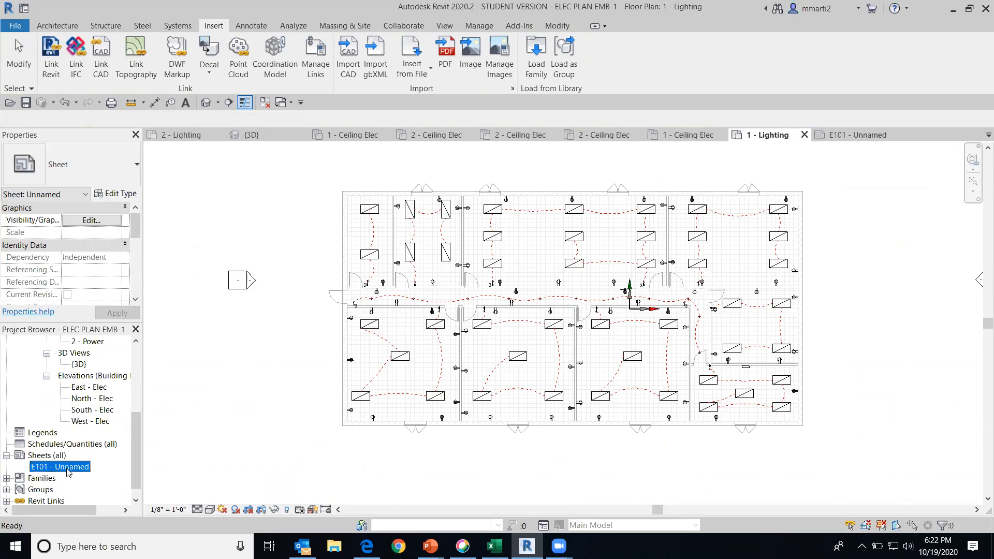
double_click(68, 467)
click(669, 430)
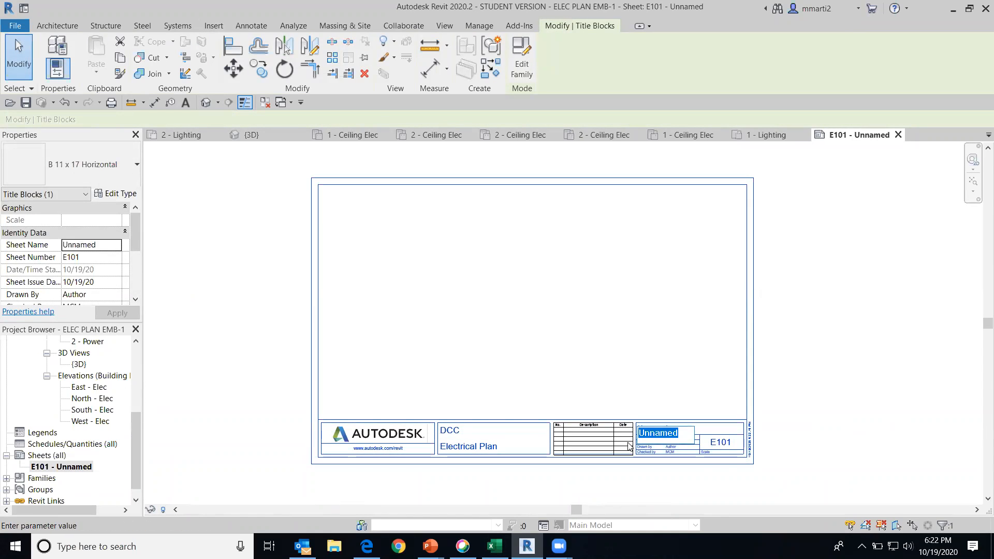
text(Universal Electric P)
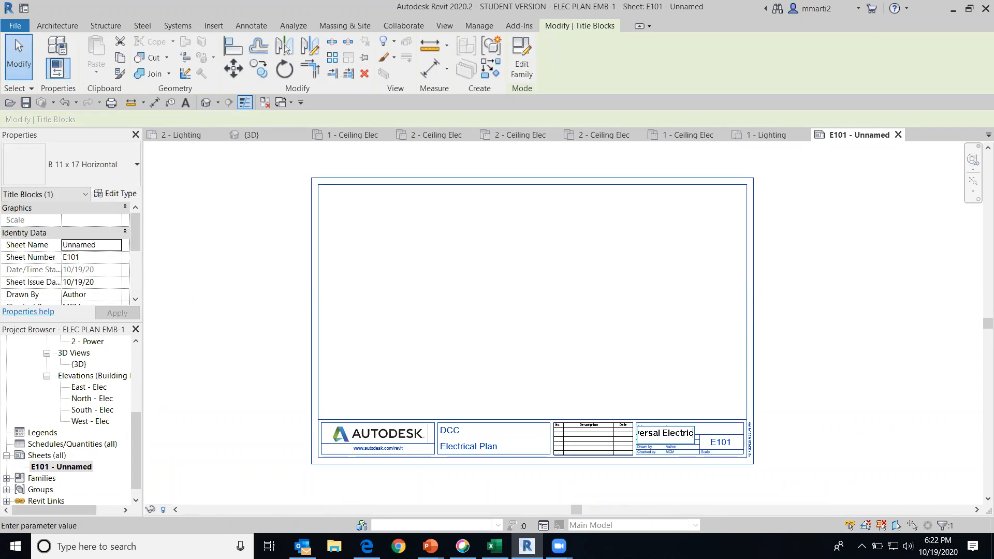
text(lan)
click(913, 373)
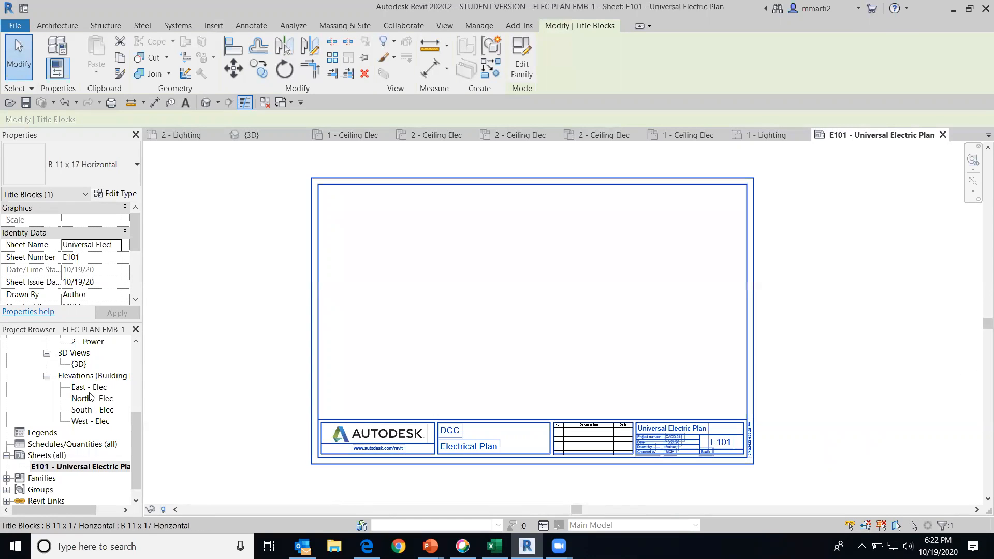
Place the 1 - Lighting floor plan on sheet E101, above the title block.
drag(137, 441, 137, 361)
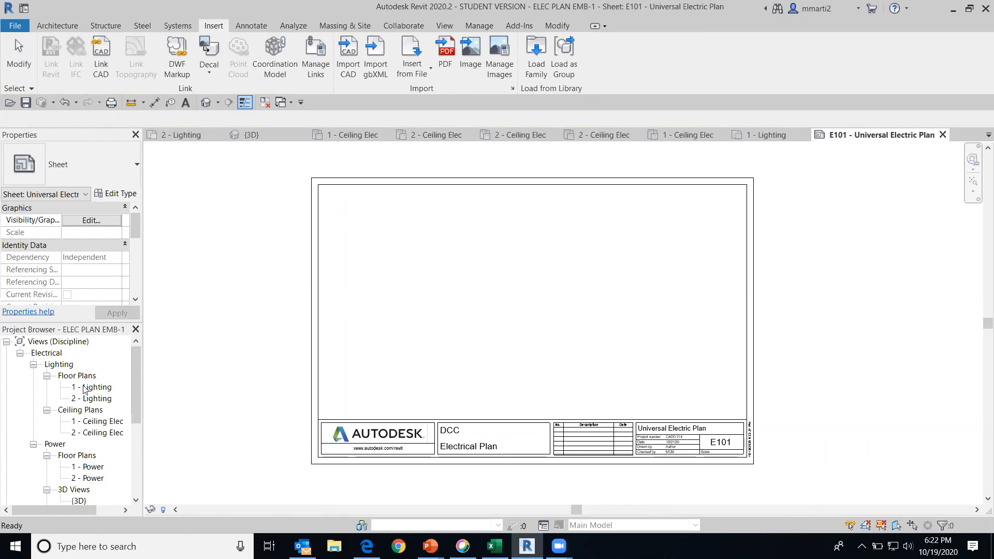
drag(88, 389, 398, 352)
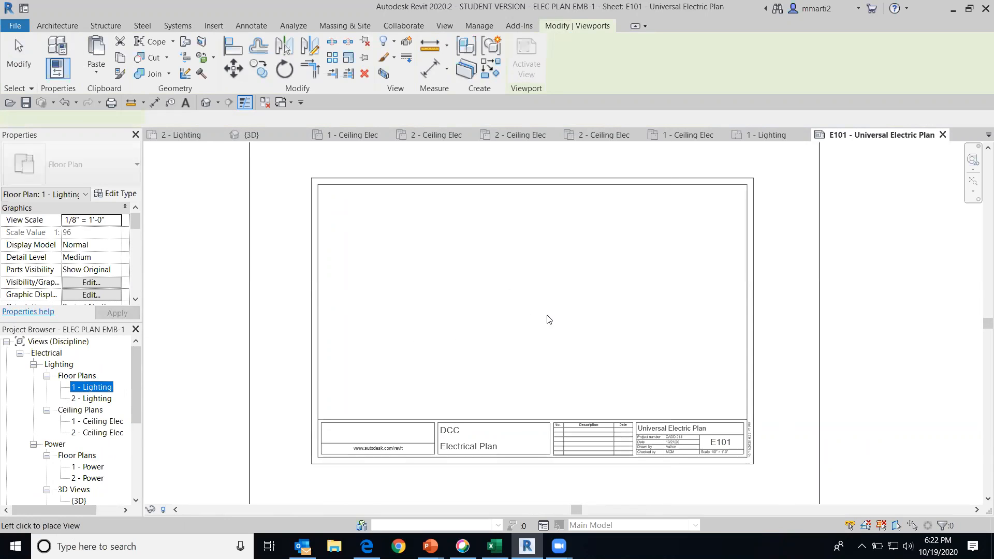
click(538, 286)
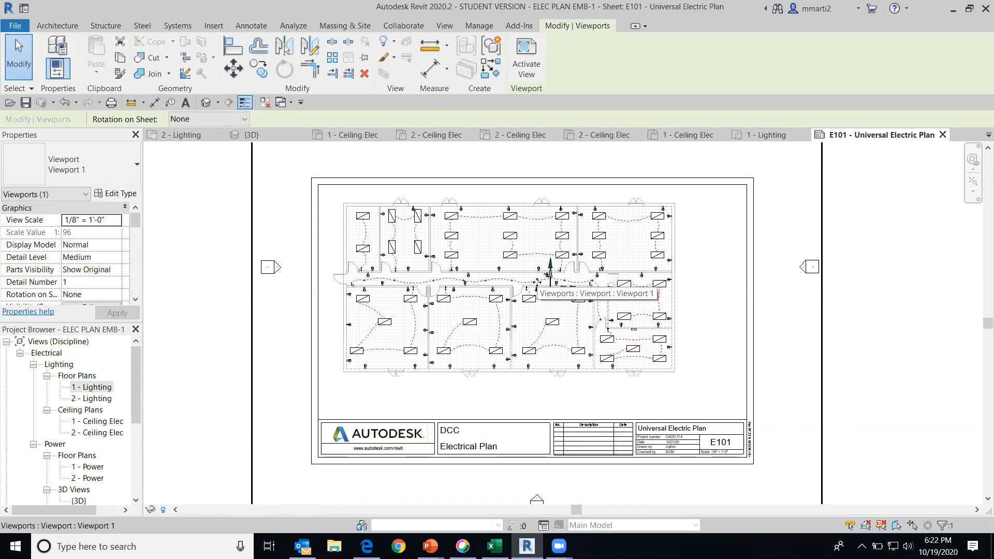
Shift the 1 - Lighting viewport slightly to the right within the sheet border.
scroll(538, 285, down, 3)
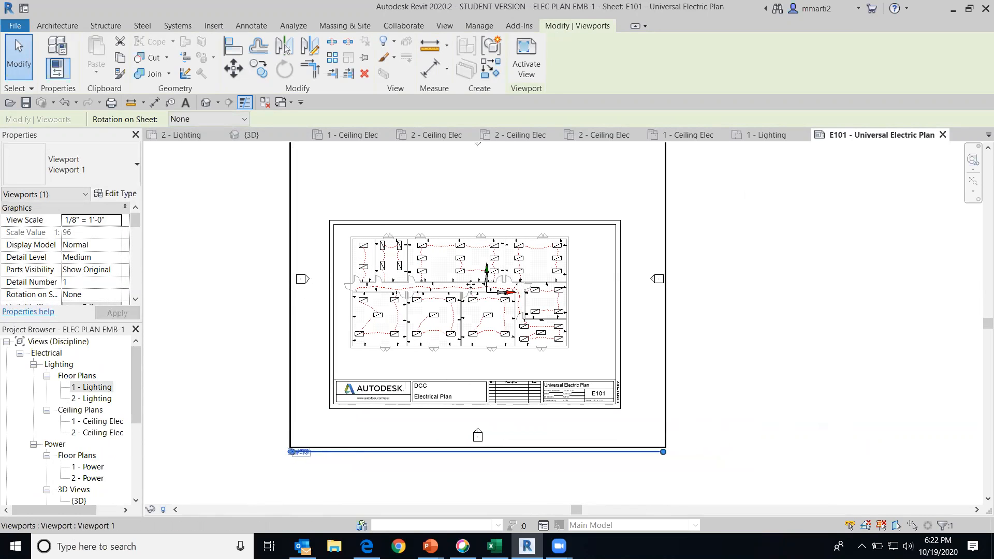
drag(485, 286, 491, 287)
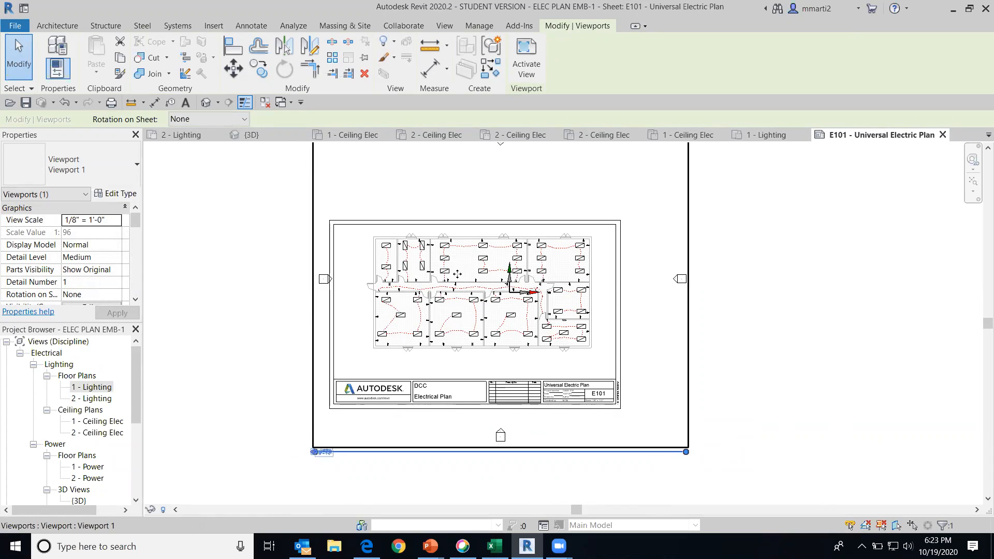
drag(452, 273, 434, 275)
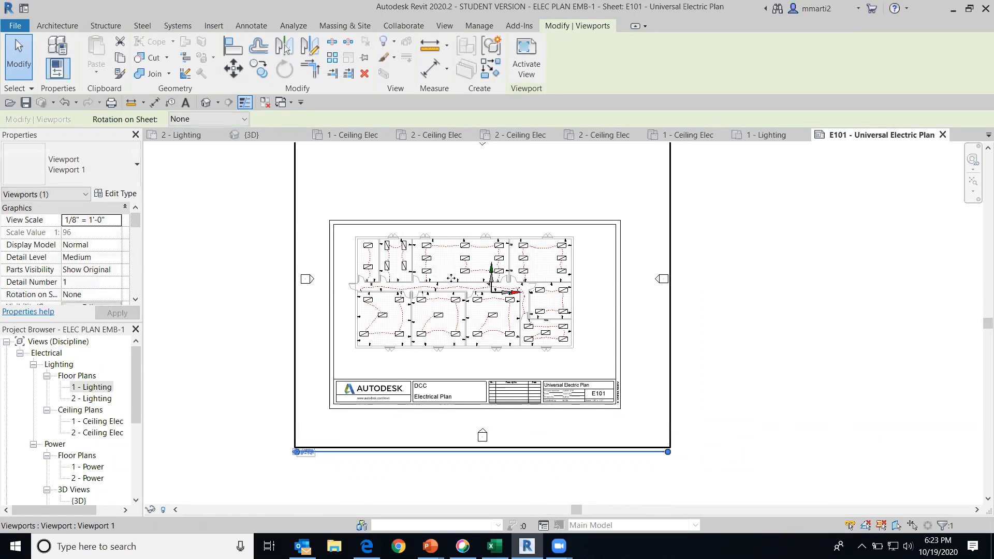
scroll(794, 413, down, 3)
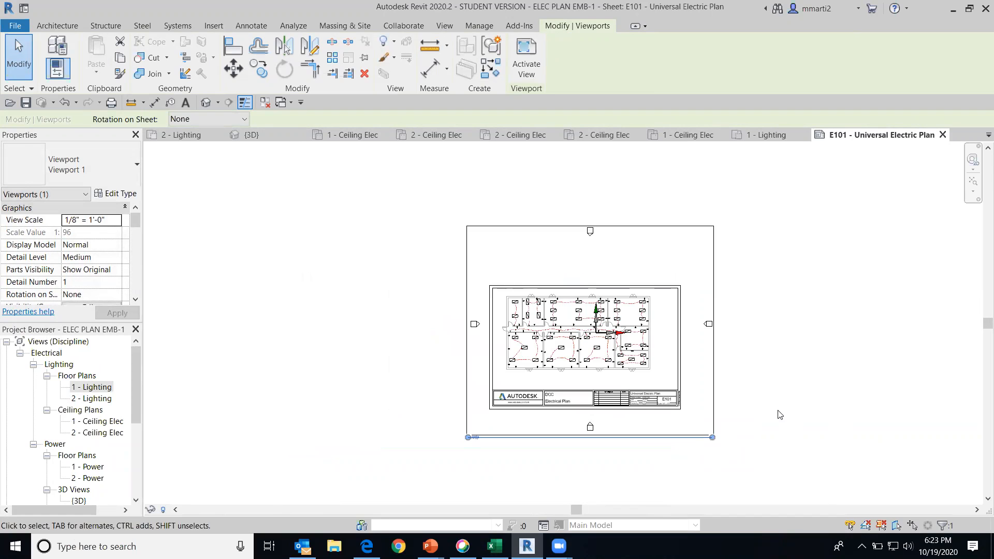
Examine the scale entry in sheet E101's title block and the 1 - Lighting viewport's title below the sheet.
scroll(780, 411, up, 3)
middle_drag(709, 343, 888, 316)
scroll(723, 353, up, 1)
scroll(844, 358, up, 1)
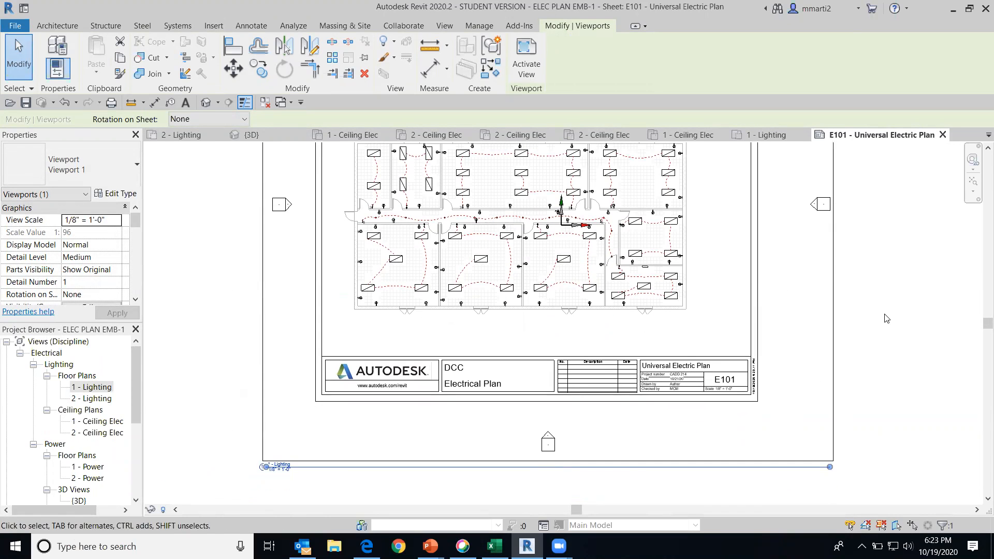
scroll(887, 317, down, 2)
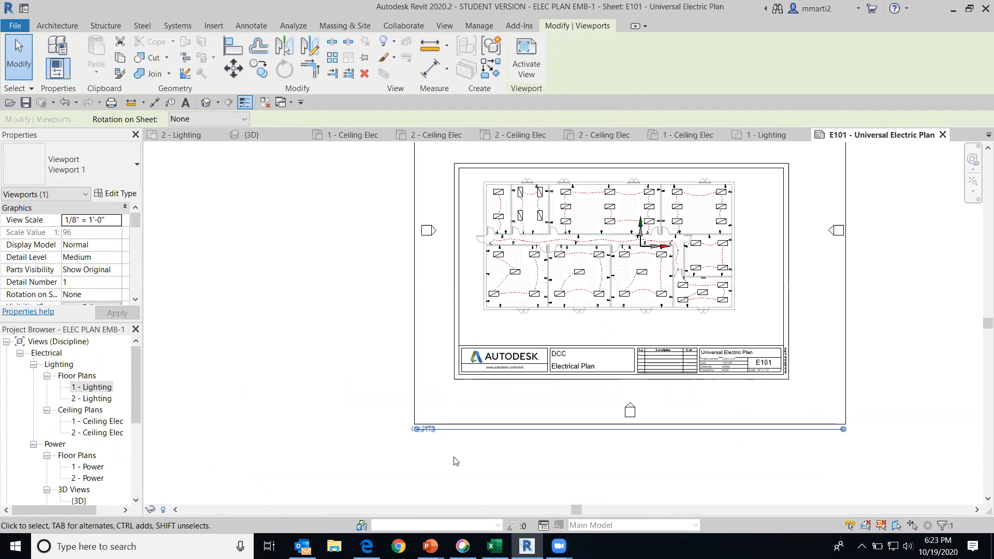
scroll(769, 362, up, 4)
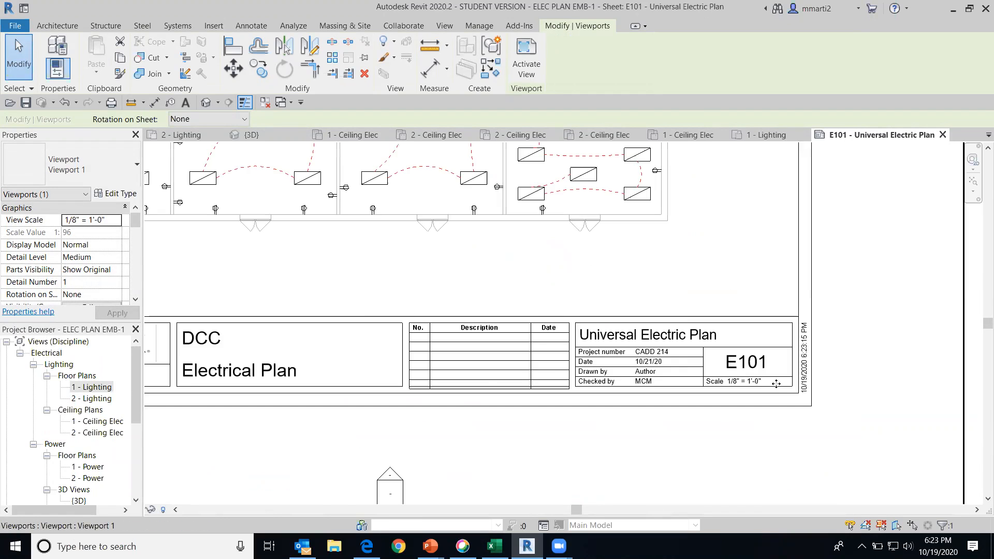
scroll(770, 391, up, 3)
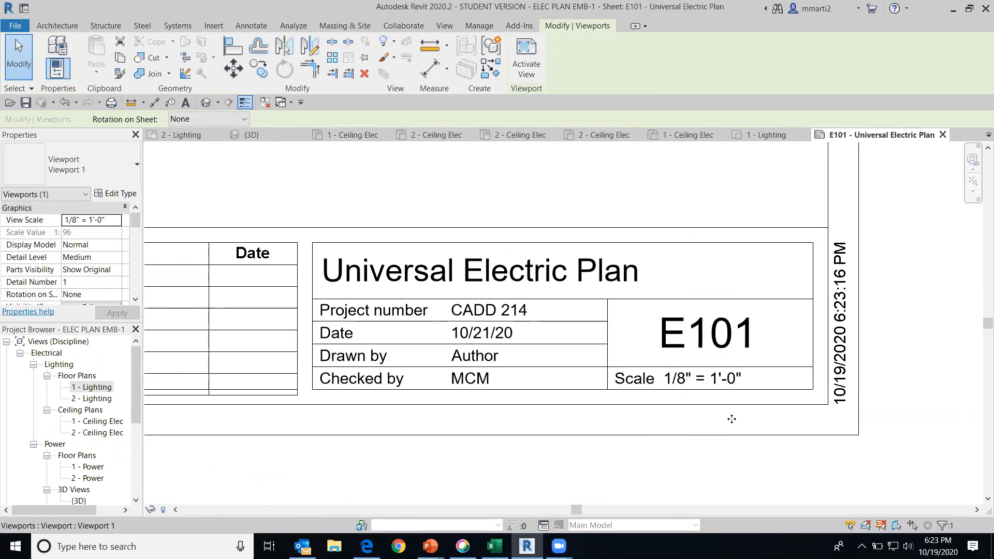
scroll(732, 419, down, 3)
scroll(730, 421, down, 4)
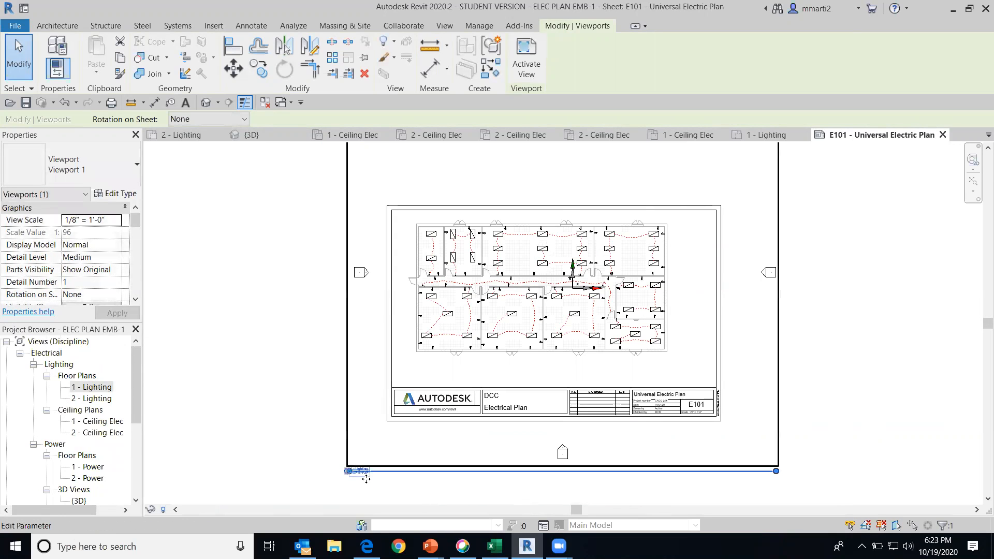
scroll(366, 478, up, 5)
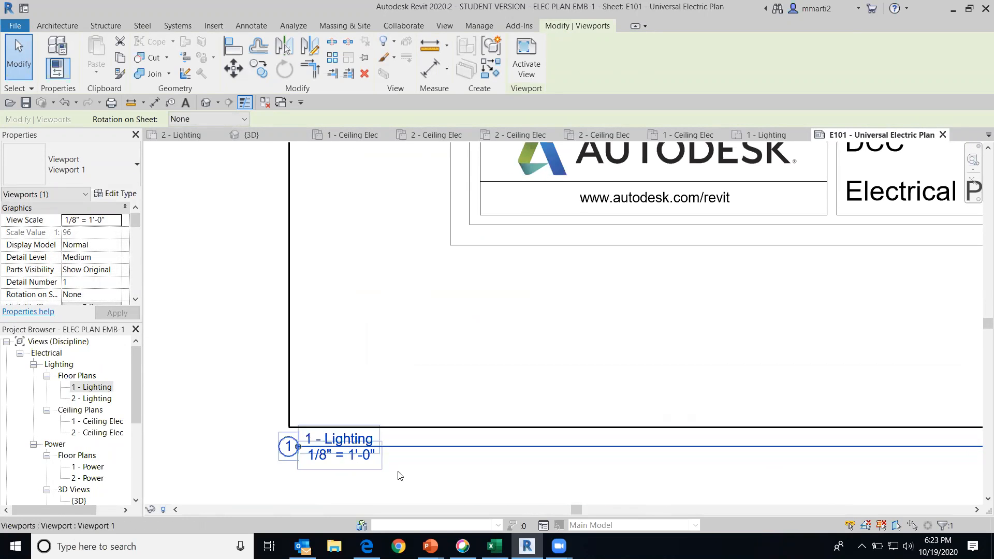
Shorten the 1 - Lighting viewport's title line to about the length of its title text.
scroll(424, 475, down, 3)
scroll(497, 482, down, 2)
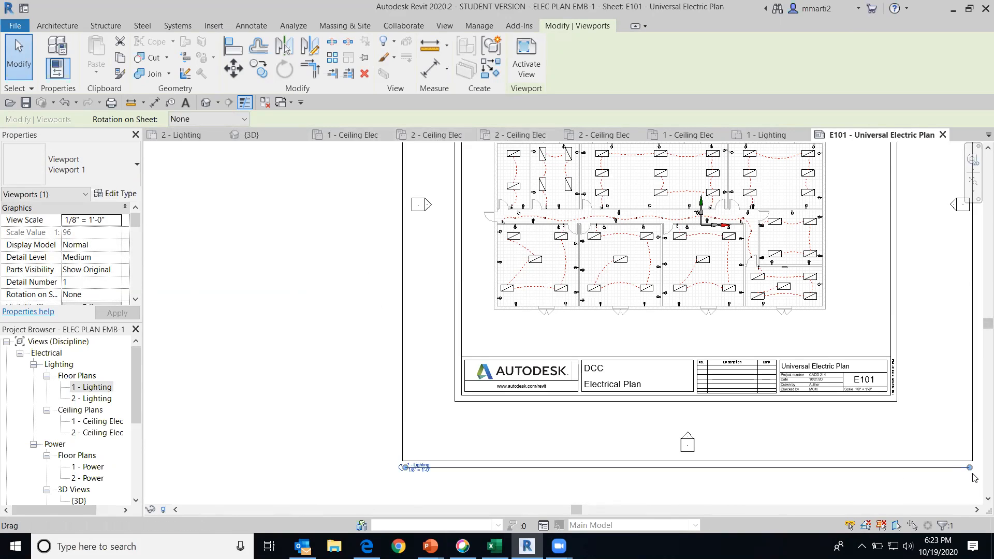
drag(971, 469, 435, 528)
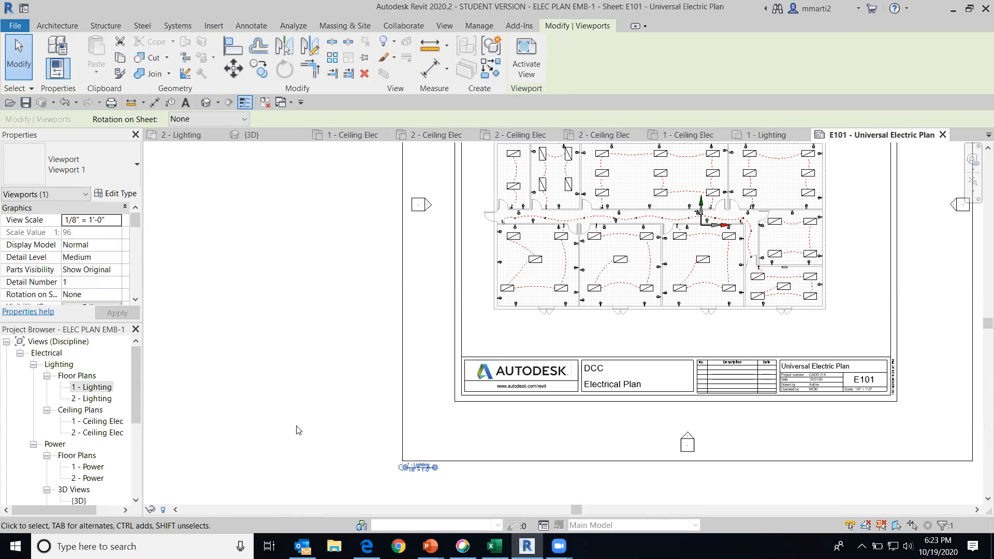
click(215, 244)
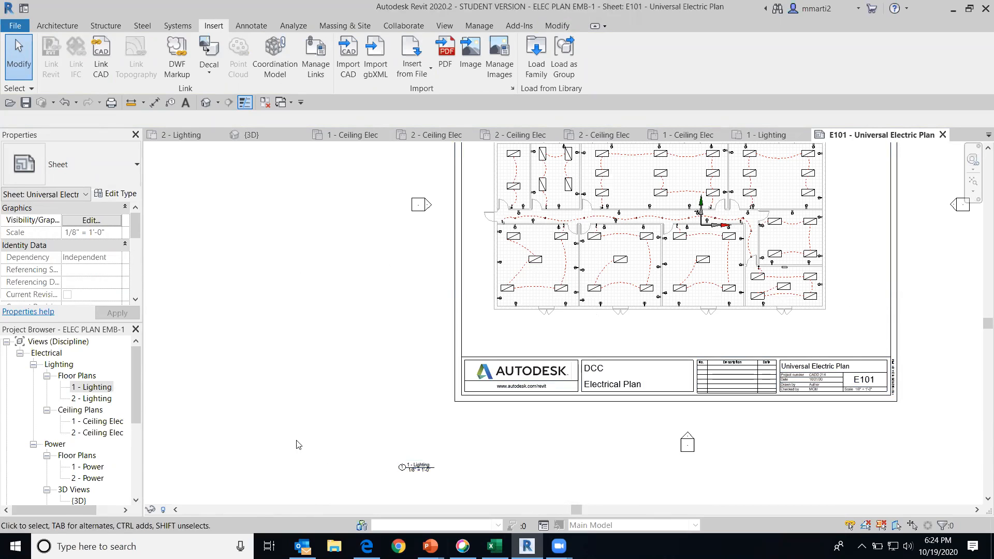
Move the 1 - Lighting view title inside the sheet border, just beneath the plan's lower-left corner.
click(410, 467)
drag(401, 464, 501, 328)
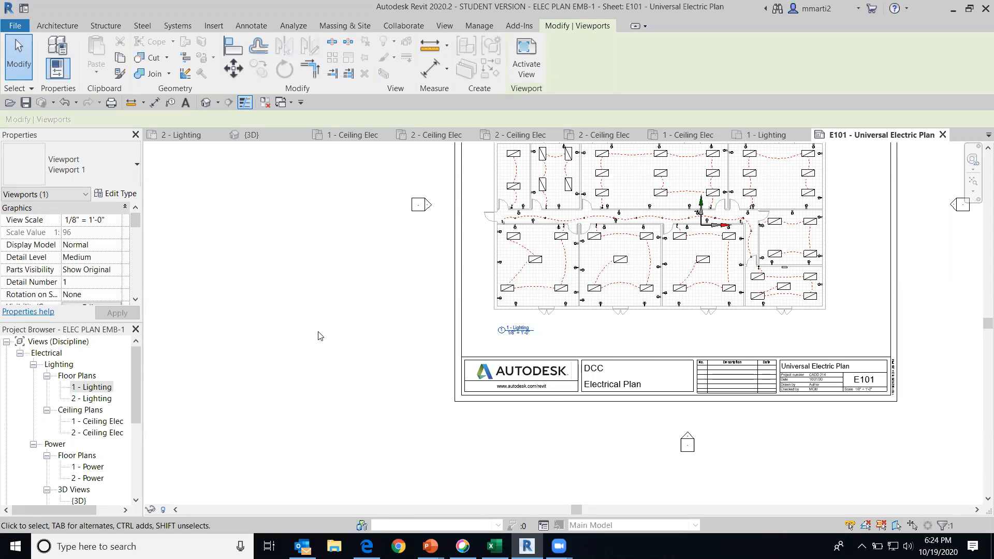
scroll(320, 336, down, 2)
middle_drag(751, 290, 643, 280)
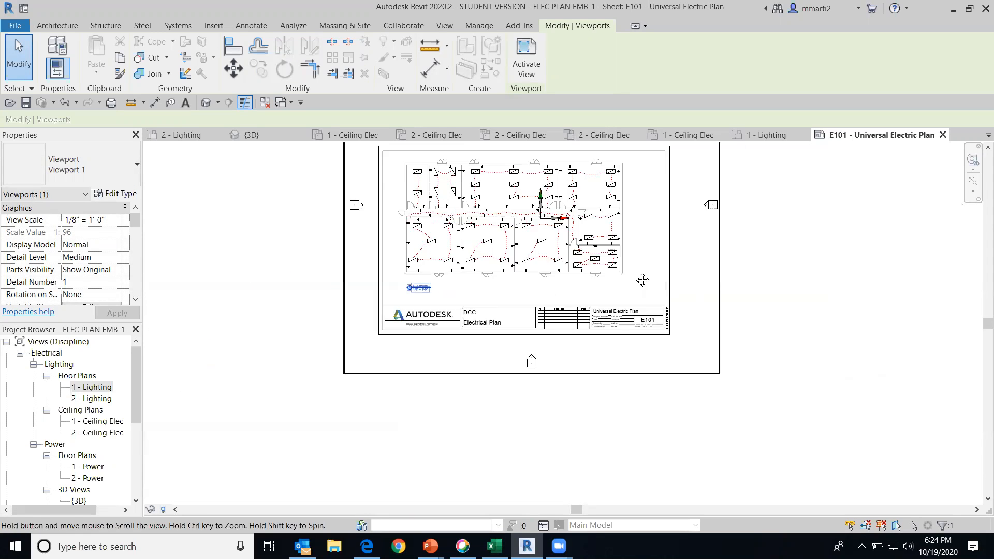
scroll(644, 172, up, 2)
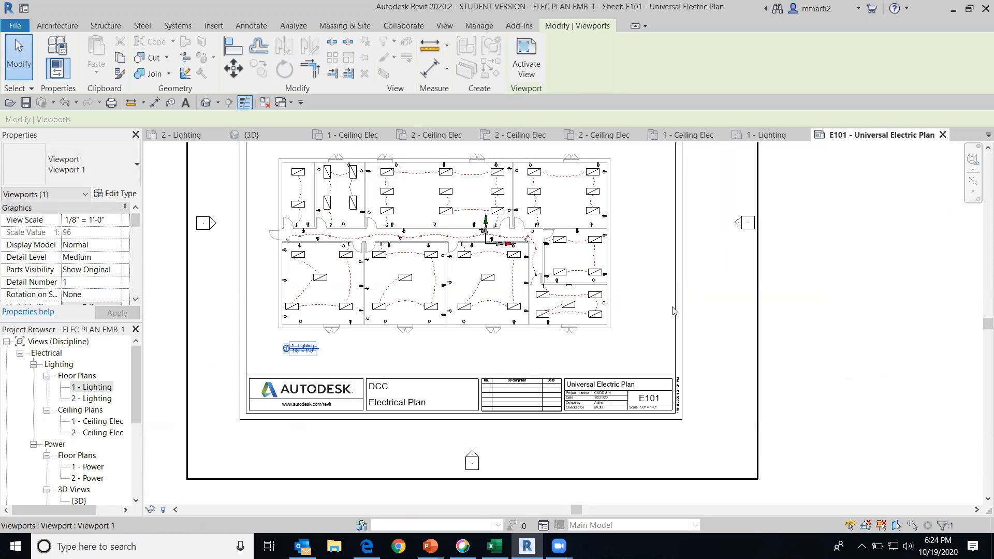
Rename sheet E101 as Universal Electric Plan 1 in its title block.
click(692, 404)
click(615, 386)
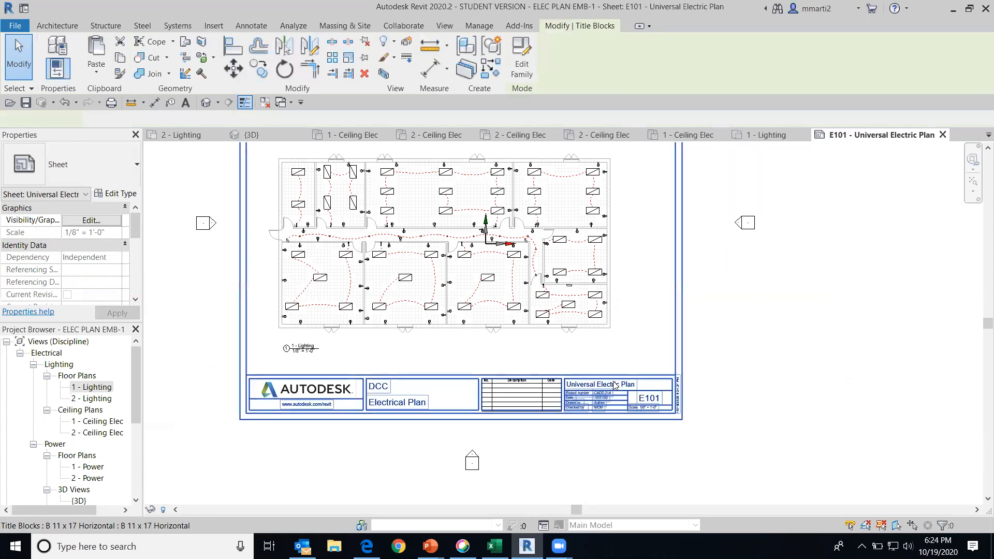
click(614, 385)
click(661, 390)
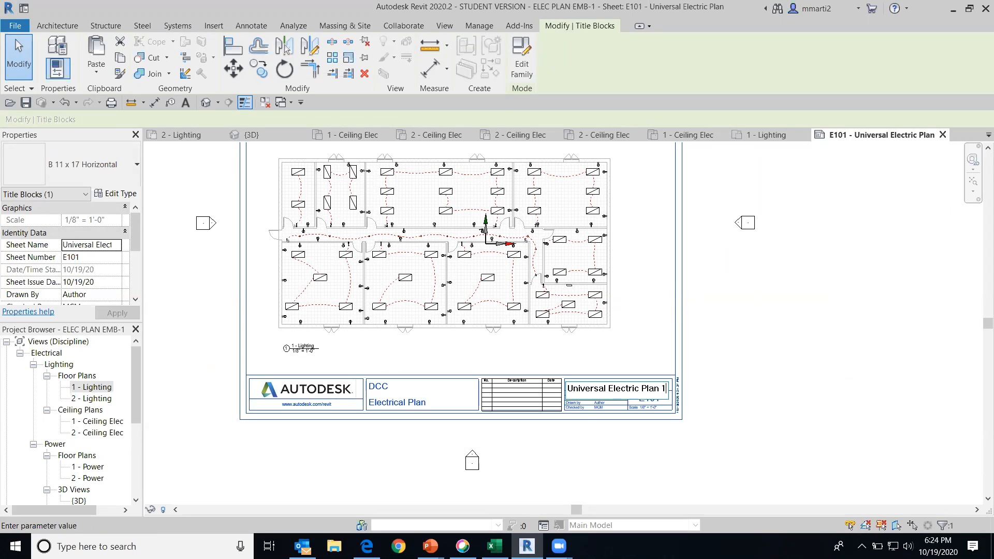
click(961, 327)
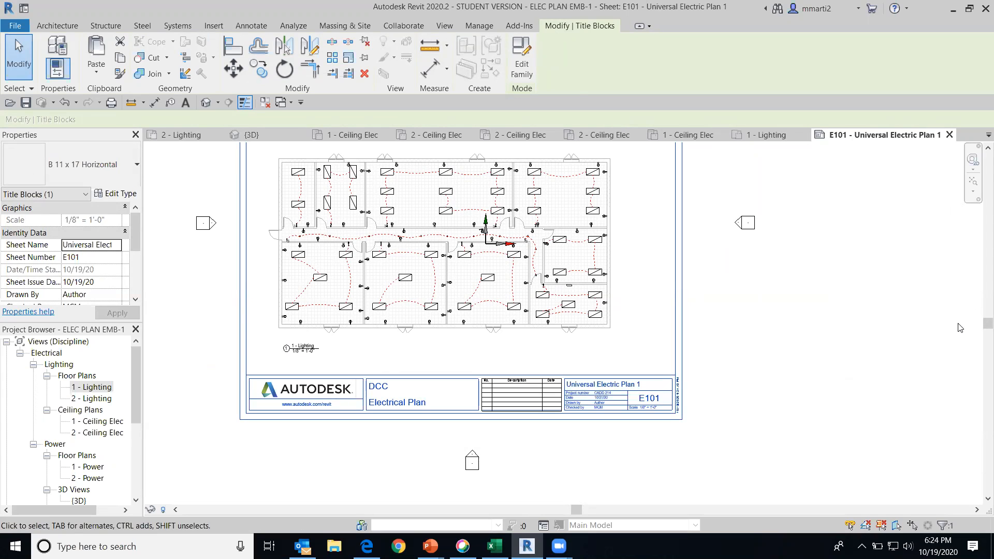
click(960, 328)
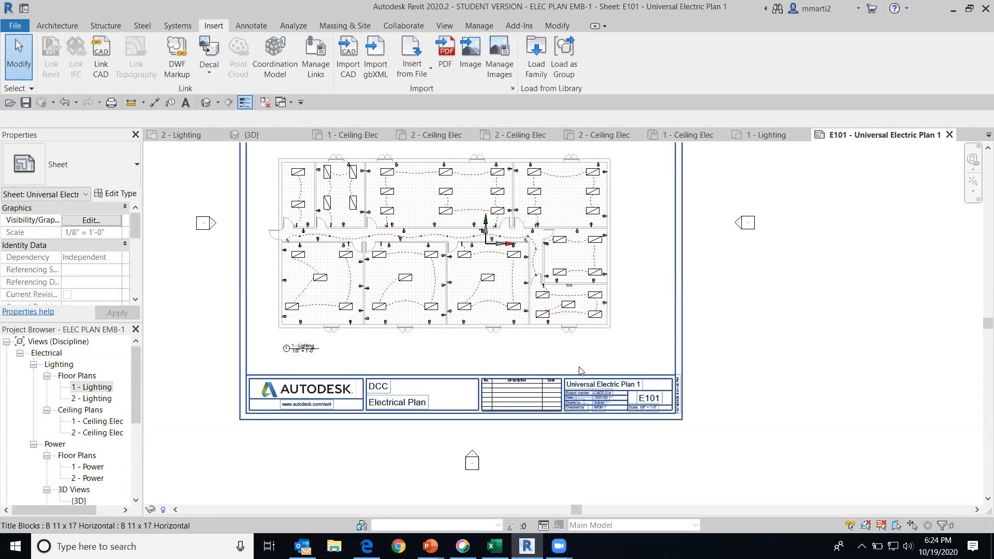
Create a new sheet with the B 11 x 17 Horizontal title block.
scroll(581, 314, down, 4)
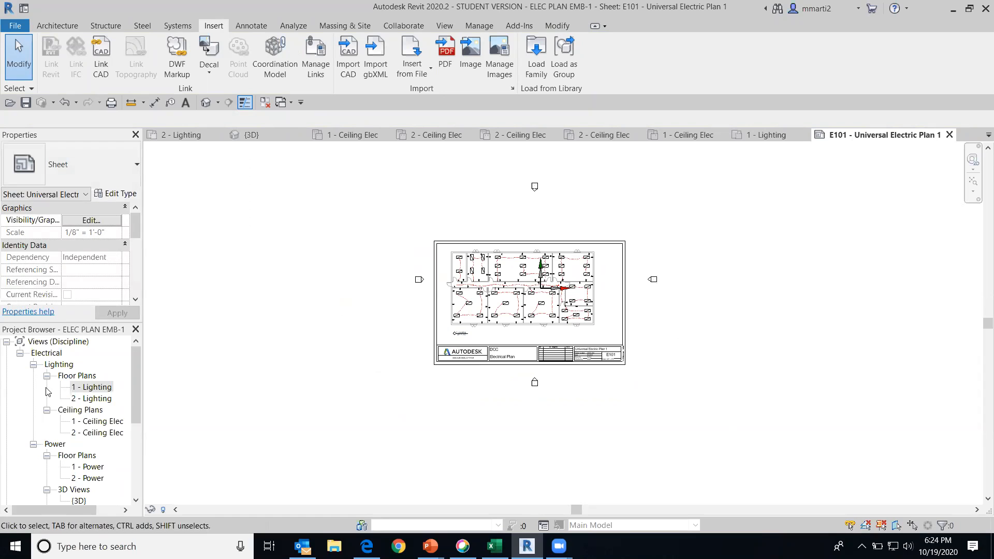
drag(136, 387, 133, 485)
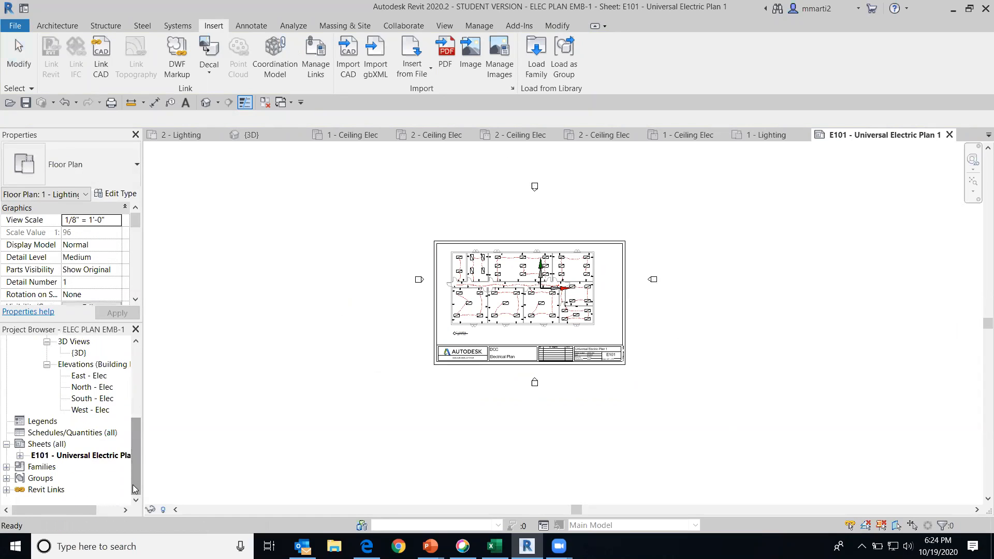
right_click(43, 446)
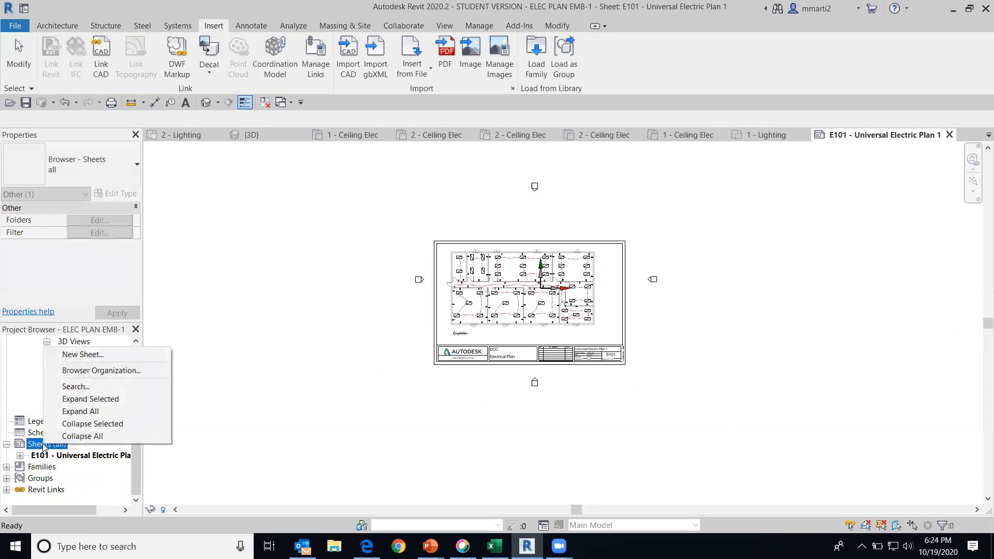
click(83, 356)
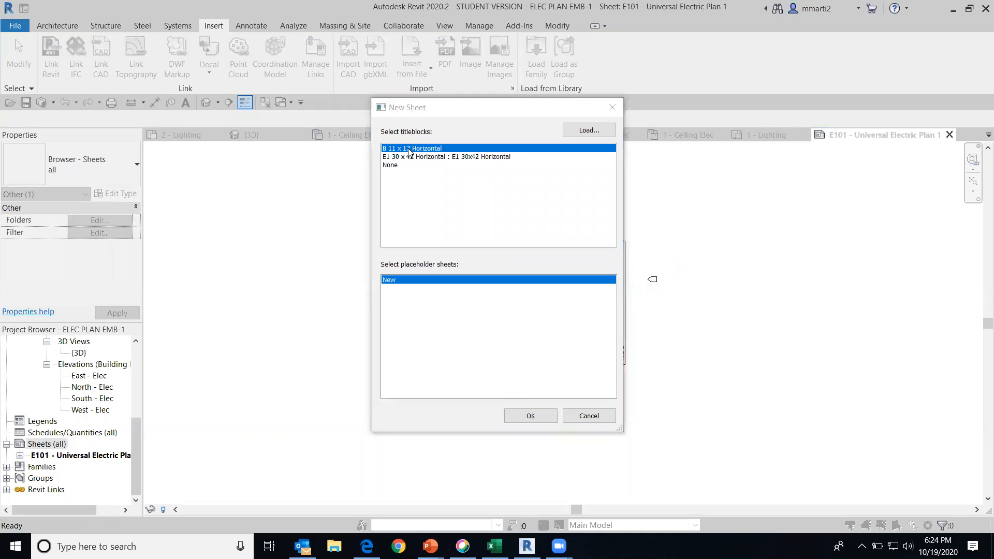
click(531, 420)
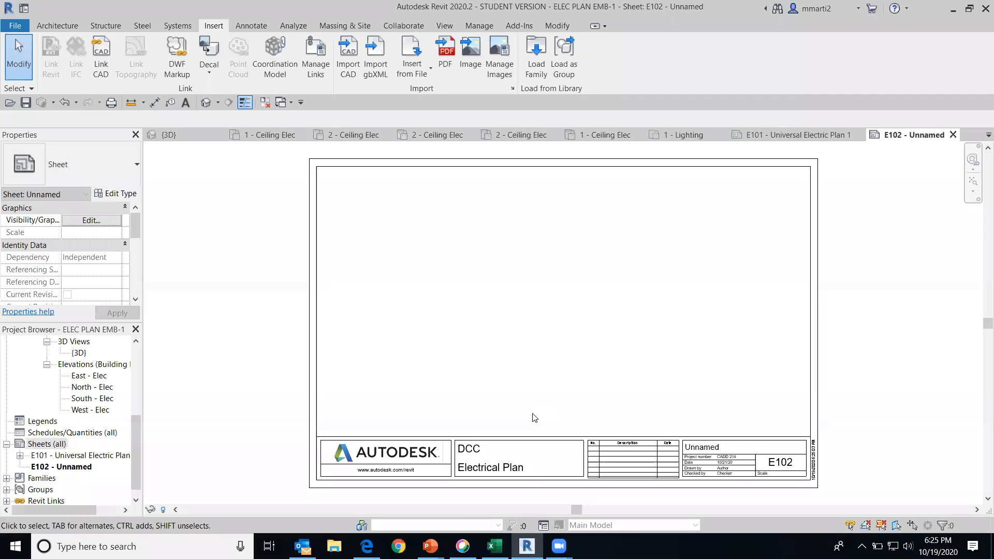
Set the Checked by entry in sheet E102's title block to MCM.
scroll(513, 497, up, 3)
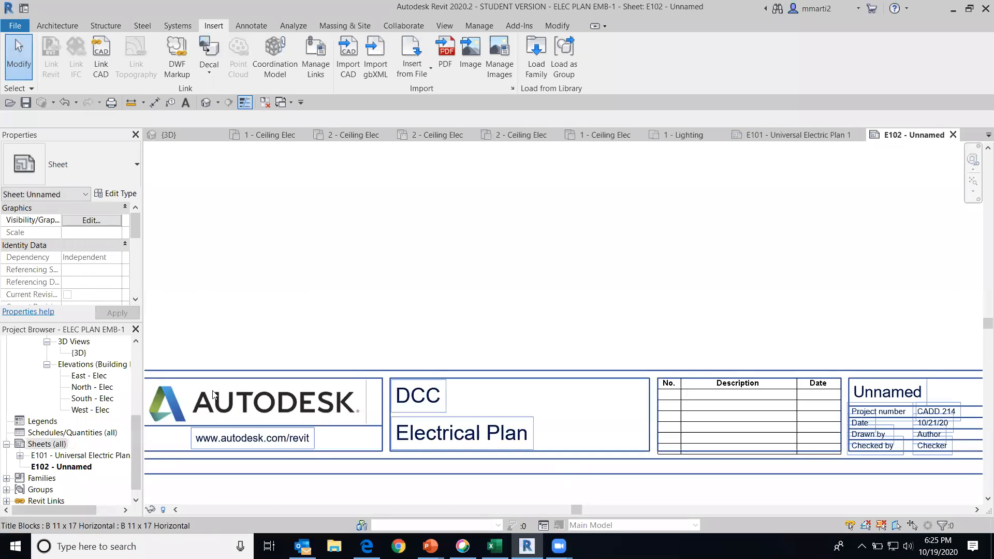
scroll(460, 474, down, 2)
middle_drag(555, 477, 327, 379)
scroll(601, 336, up, 3)
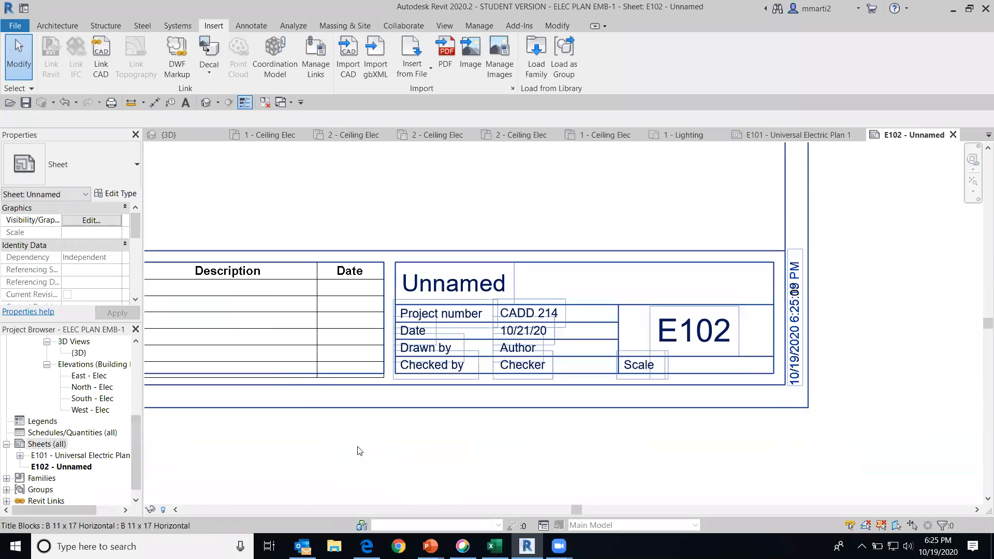
double_click(527, 367)
text(MCM)
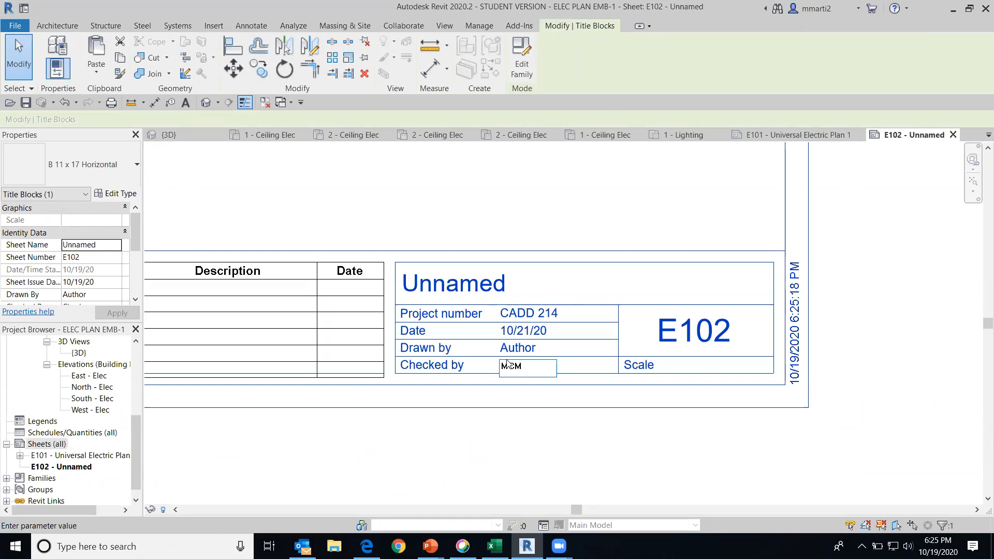
click(538, 445)
Name sheet E102 Universal Electrical Plan 2nd Floor in its title block.
click(456, 284)
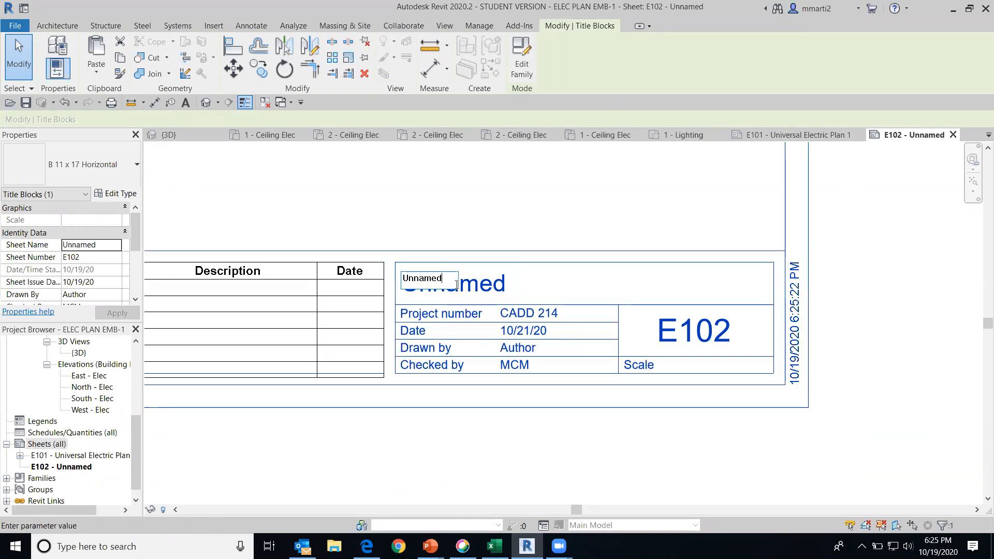
key(BackSpace)
key(BackSpace)
key(BackSpace)
key(BackSpace)
key(BackSpace)
key(BackSpace)
text(Univer)
text(sal Electrica)
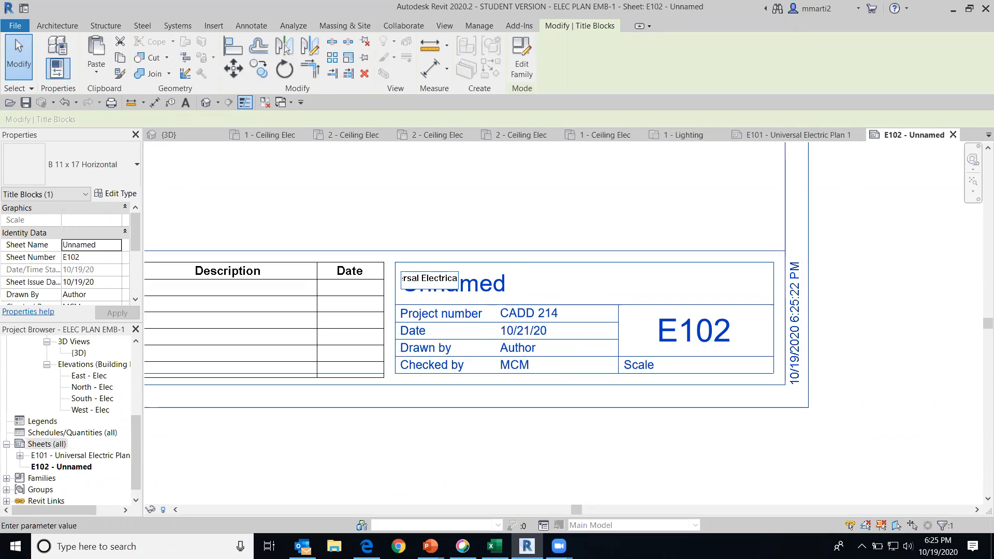
text(l)
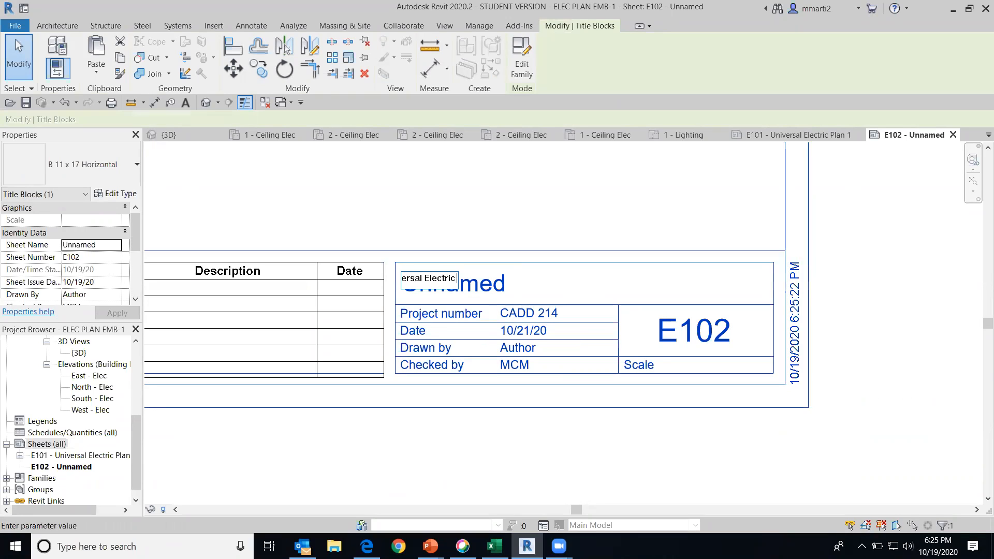
text( Plan 2)
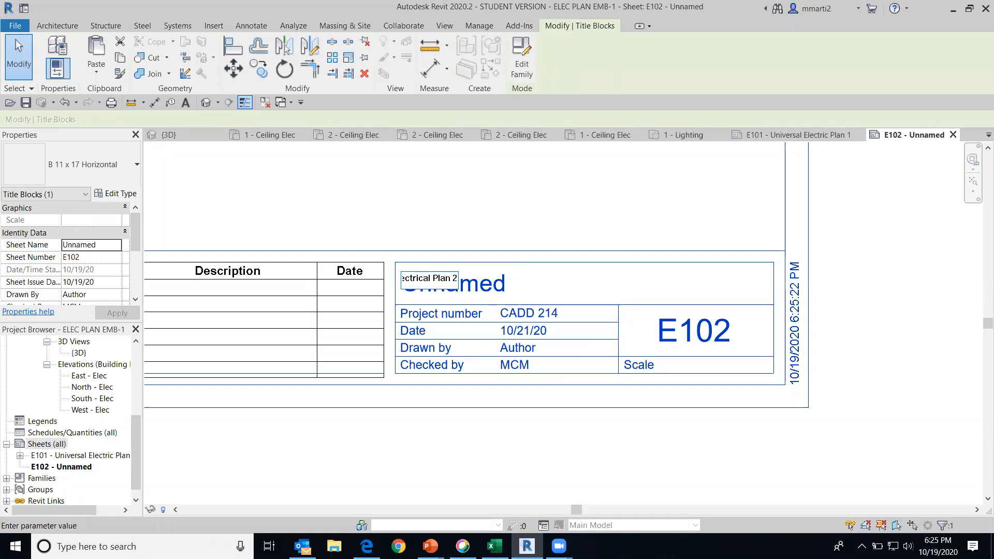
text(nd Floor)
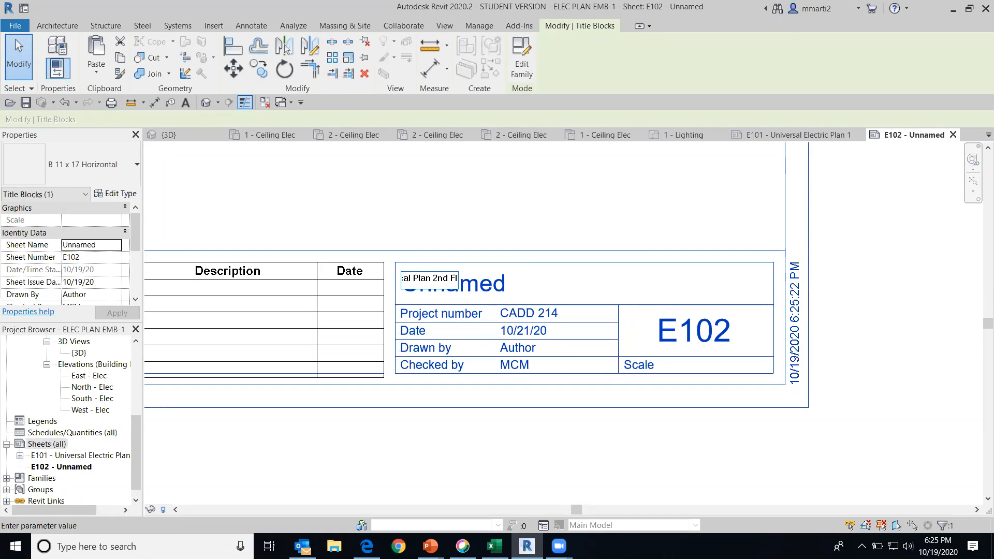
click(518, 473)
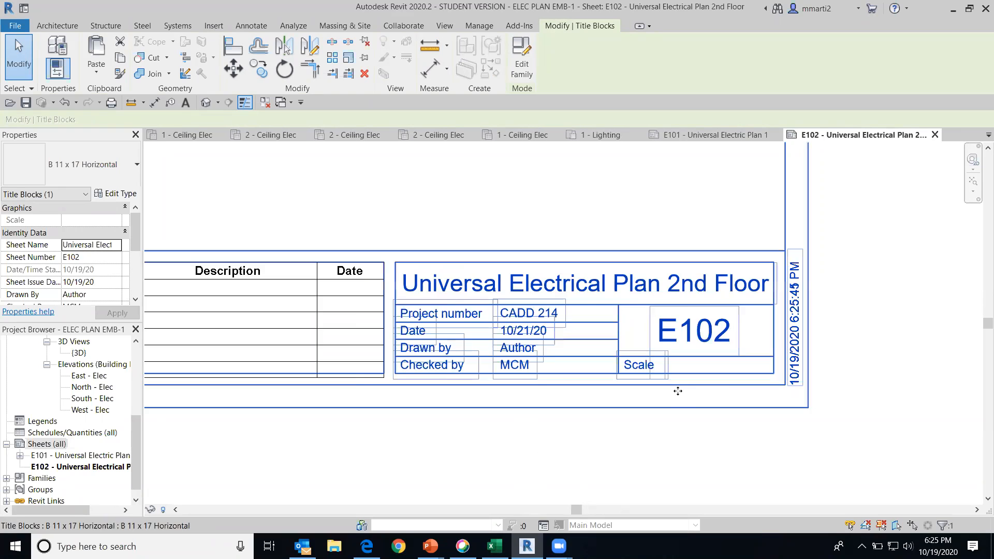
Place the 2 - Lighting floor plan on sheet E102 above the title block and shift it slightly right within the border.
scroll(489, 422, down, 4)
scroll(410, 304, down, 2)
middle_drag(437, 348, 603, 318)
scroll(598, 316, down, 2)
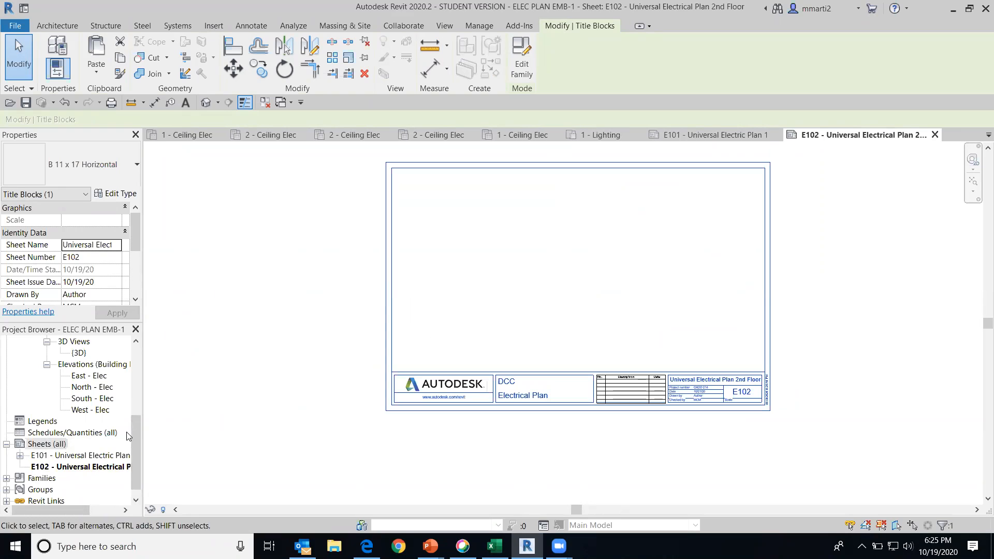
drag(134, 434, 129, 350)
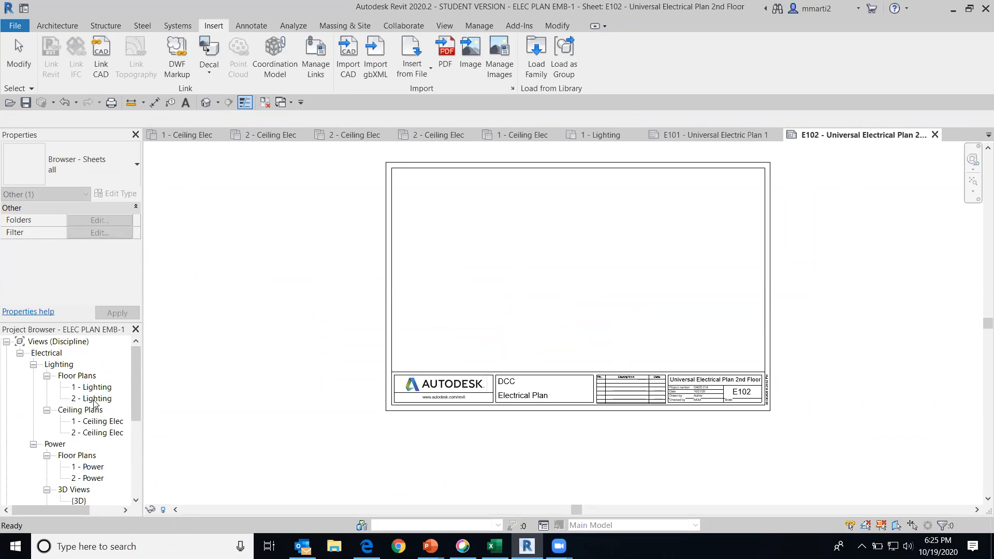
drag(96, 398, 275, 348)
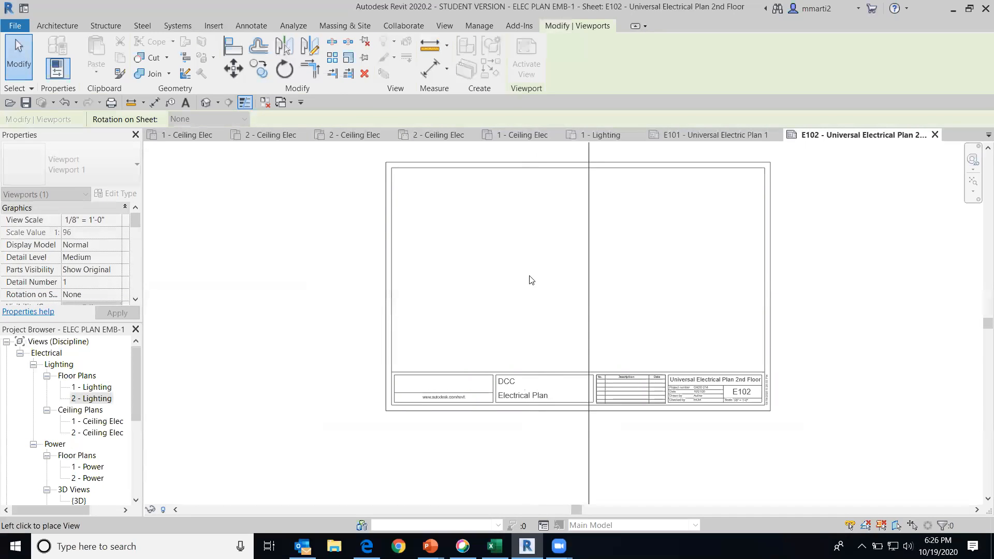
click(578, 267)
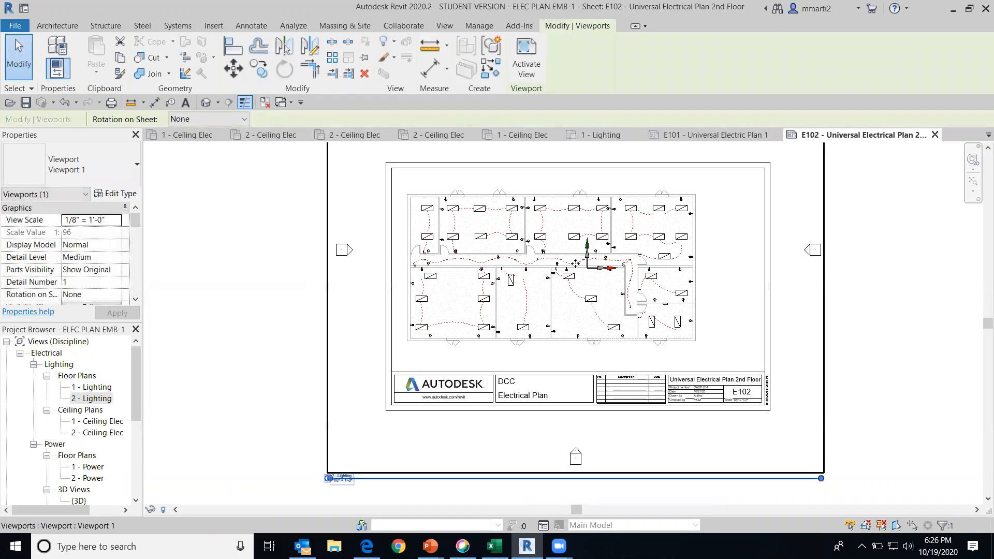
drag(512, 444, 539, 440)
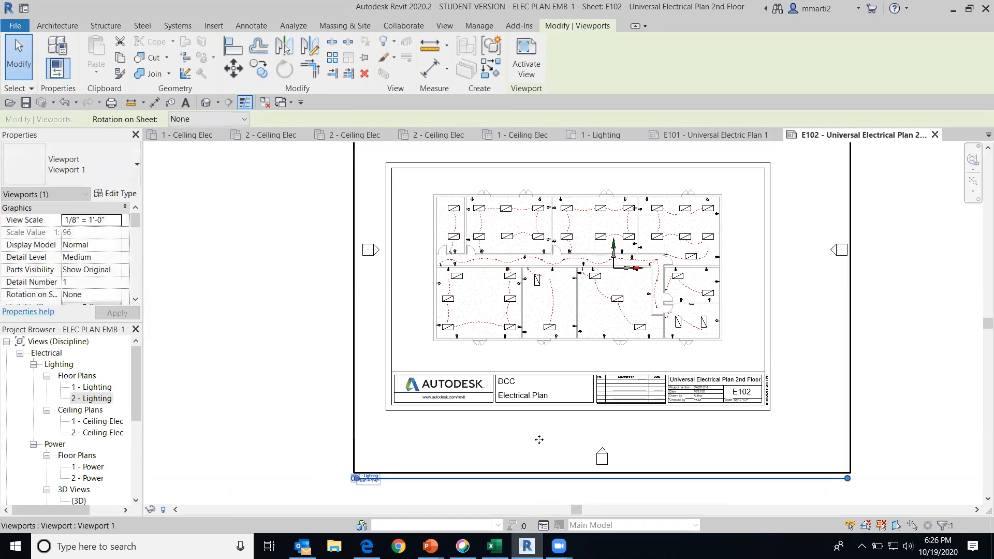
Shorten the view title line of the 2 - Lighting viewport on sheet E102 to about the width of its title text.
scroll(799, 396, down, 1)
middle_drag(803, 396, 694, 277)
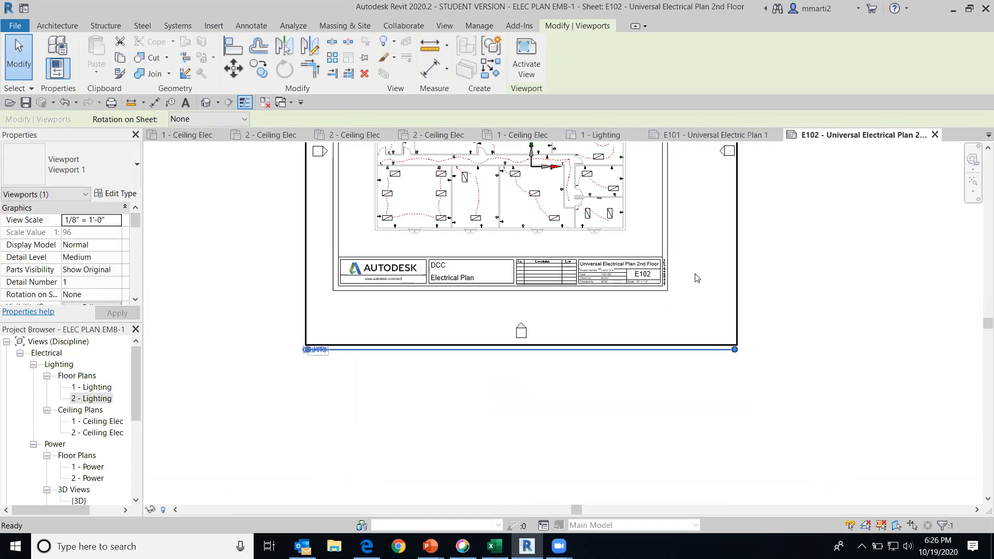
scroll(337, 388, up, 3)
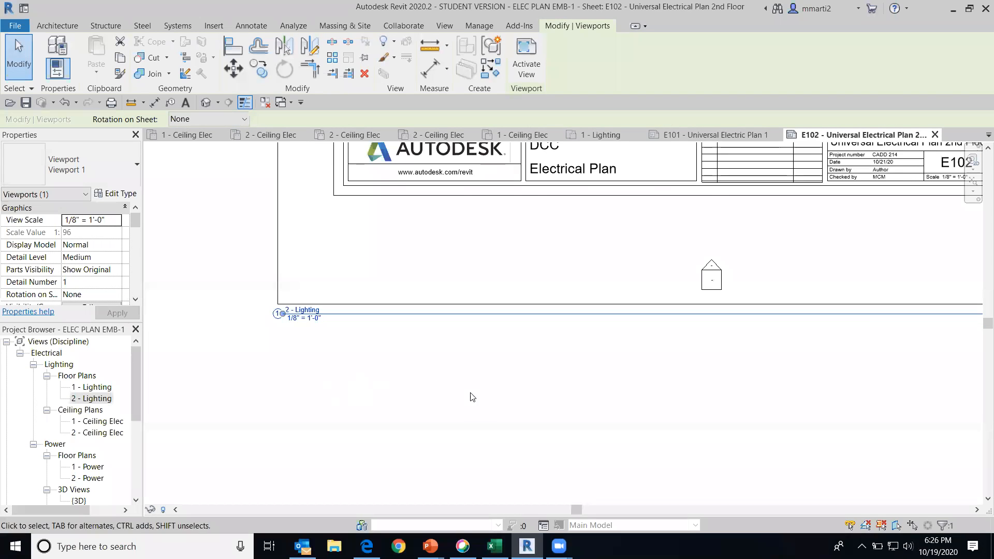
scroll(492, 409, down, 3)
drag(812, 369, 412, 454)
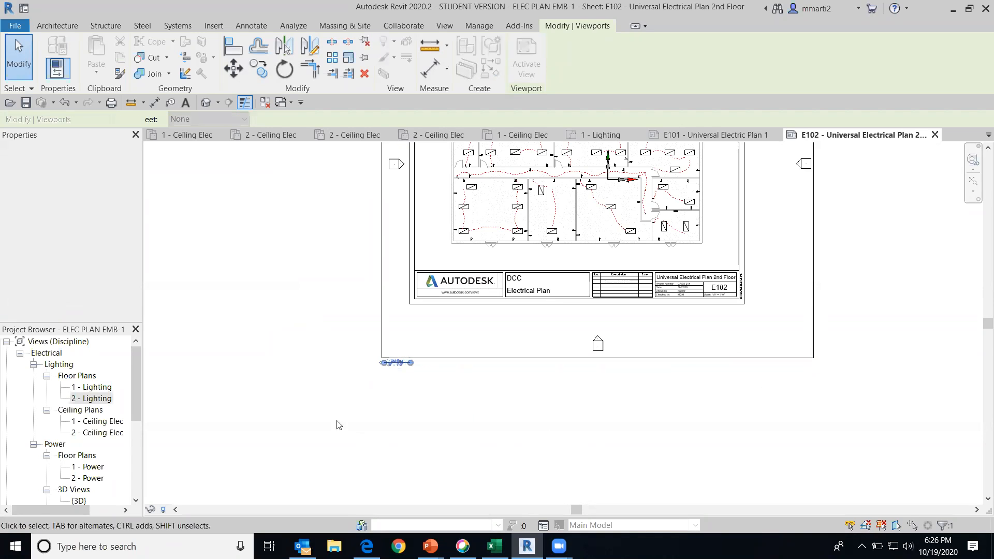
Move the 2 - Lighting view title inside the sheet border, just below the plan's lower-left corner.
click(212, 211)
scroll(389, 433, up, 3)
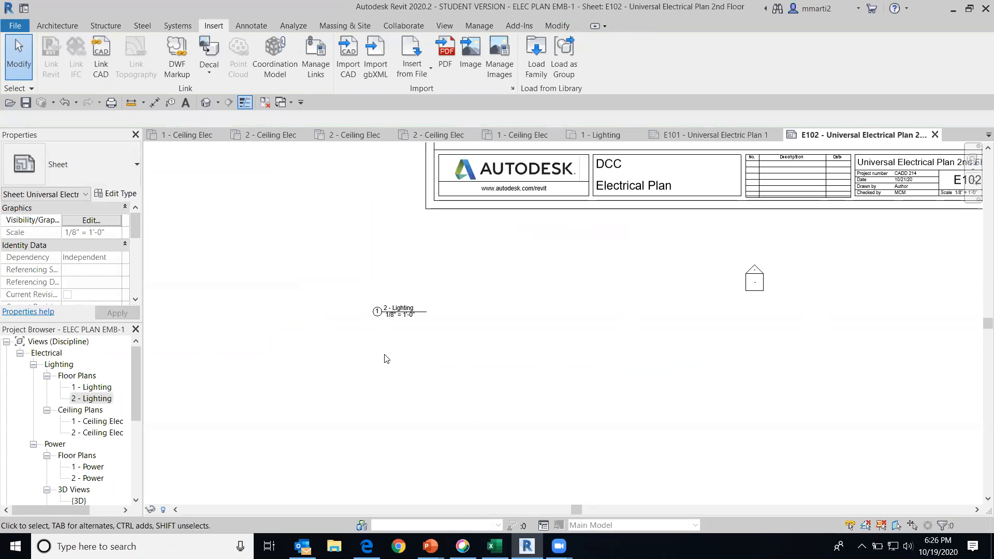
scroll(384, 322, down, 2)
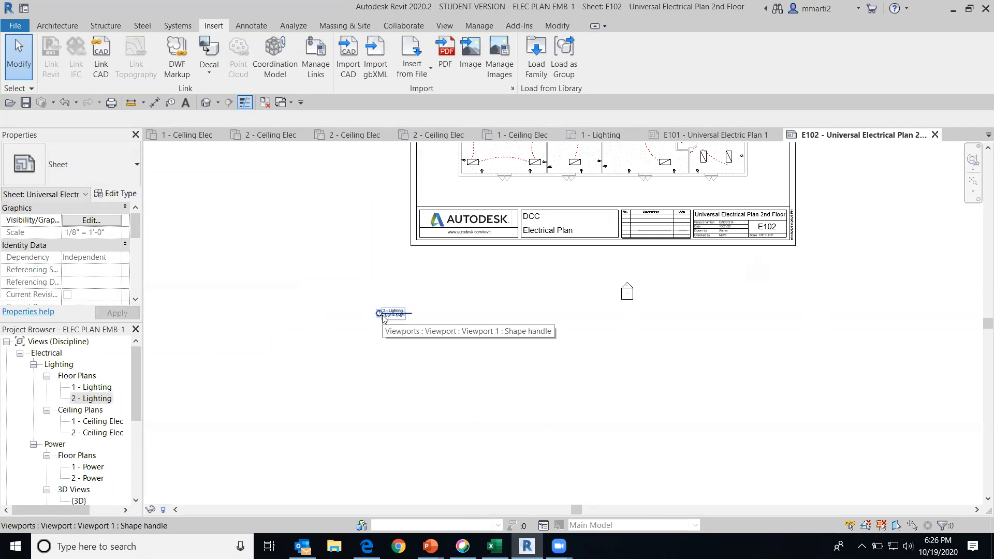
click(383, 314)
drag(464, 216, 468, 192)
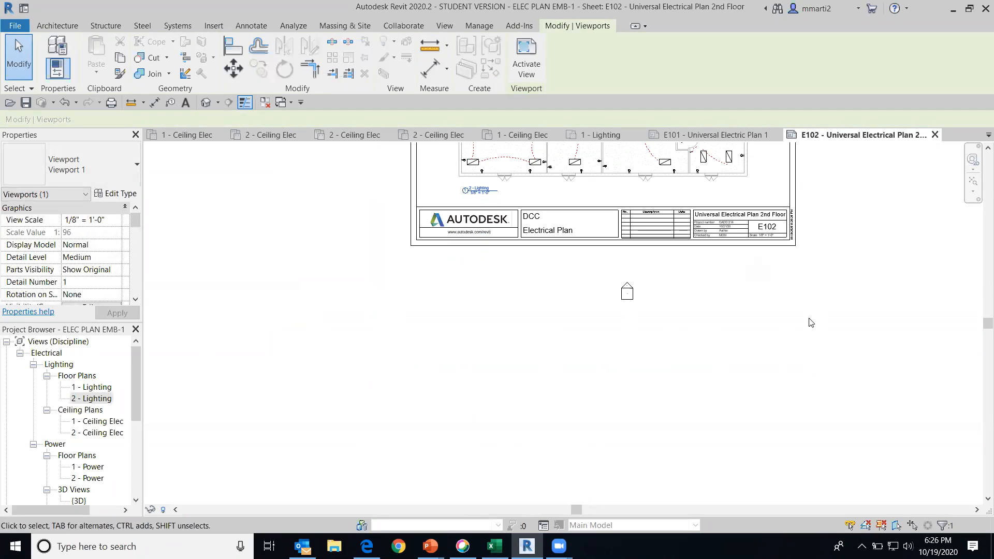
Examine sheet E102's title block up close, including the scale entry, and check the overall sheet layout.
scroll(808, 352, down, 4)
scroll(736, 383, up, 5)
scroll(588, 357, up, 4)
middle_drag(415, 316, 643, 349)
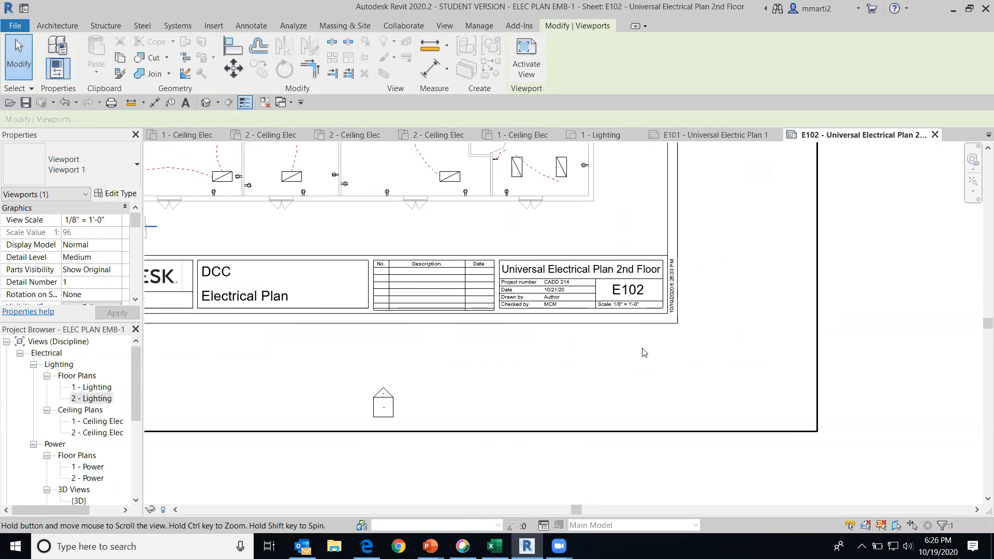
scroll(644, 352, up, 2)
scroll(637, 347, up, 2)
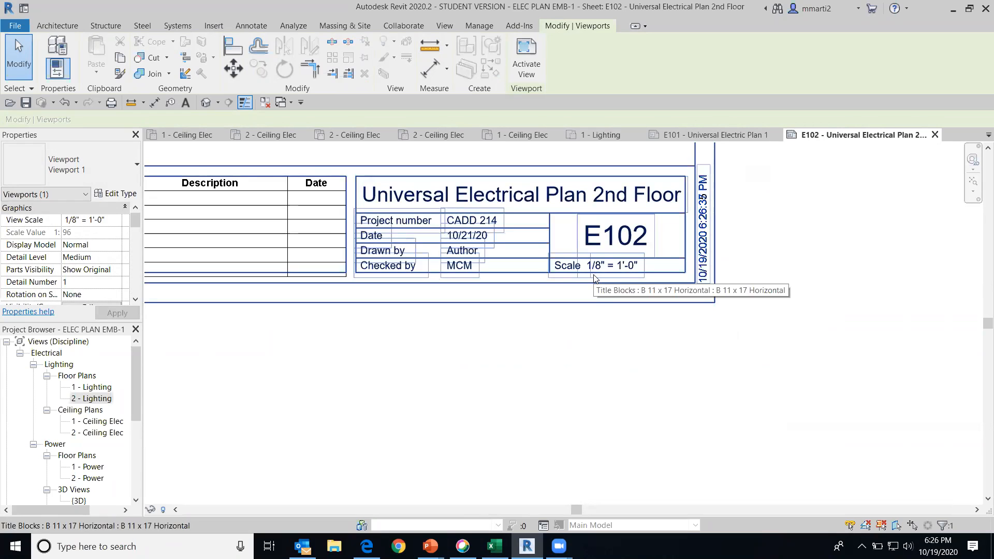
scroll(595, 280, down, 5)
middle_drag(549, 371, 632, 439)
click(867, 337)
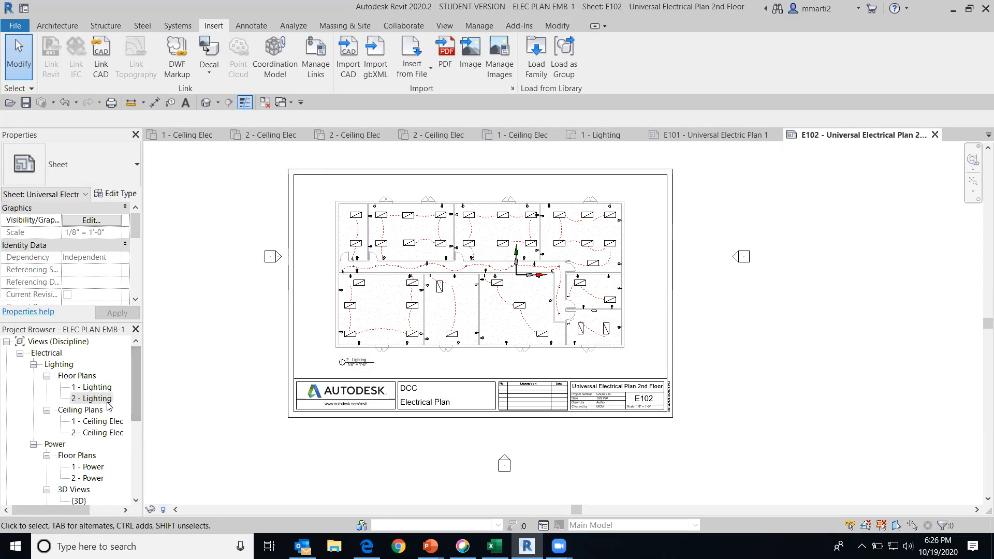
Open the 2 - Lighting floor plan and move the west elevation marker farther away from the building.
double_click(89, 399)
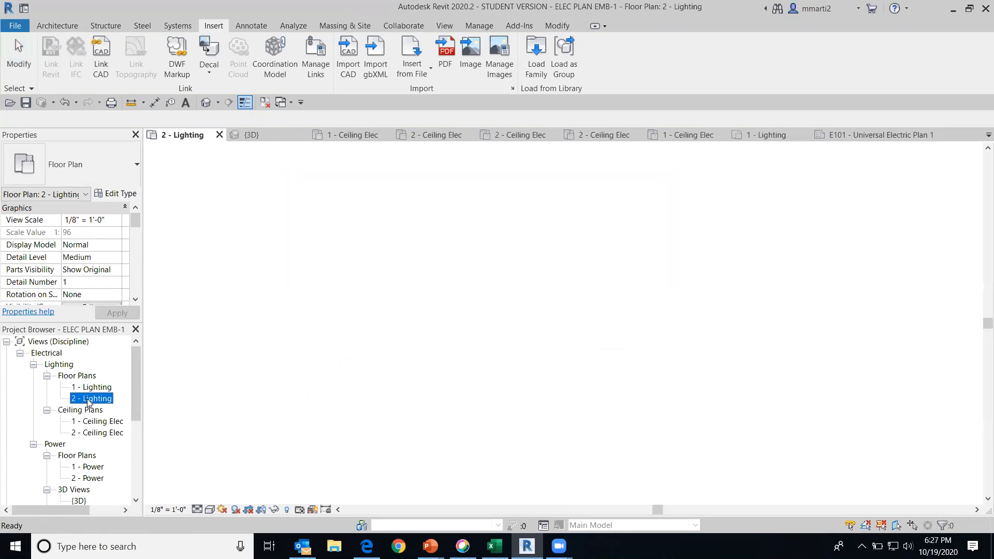
middle_drag(240, 306, 386, 303)
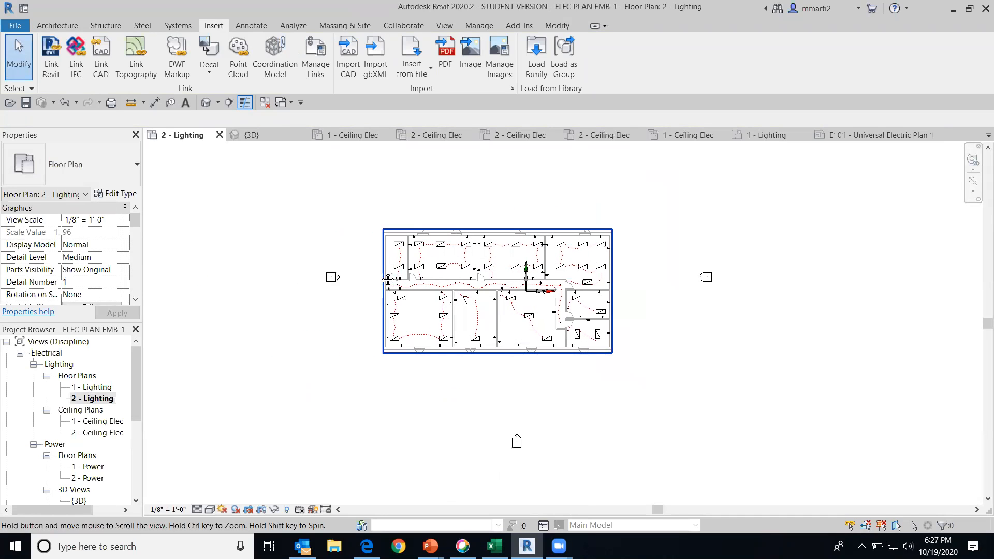
click(344, 271)
mouse_move(351, 274)
mouse_down()
mouse_move(368, 278)
mouse_move(334, 290)
mouse_move(355, 261)
mouse_move(346, 293)
mouse_move(265, 273)
mouse_move(653, 232)
mouse_move(652, 220)
mouse_move(658, 310)
mouse_move(413, 457)
mouse_move(361, 295)
mouse_move(340, 268)
mouse_move(268, 273)
mouse_up()
click(9, 77)
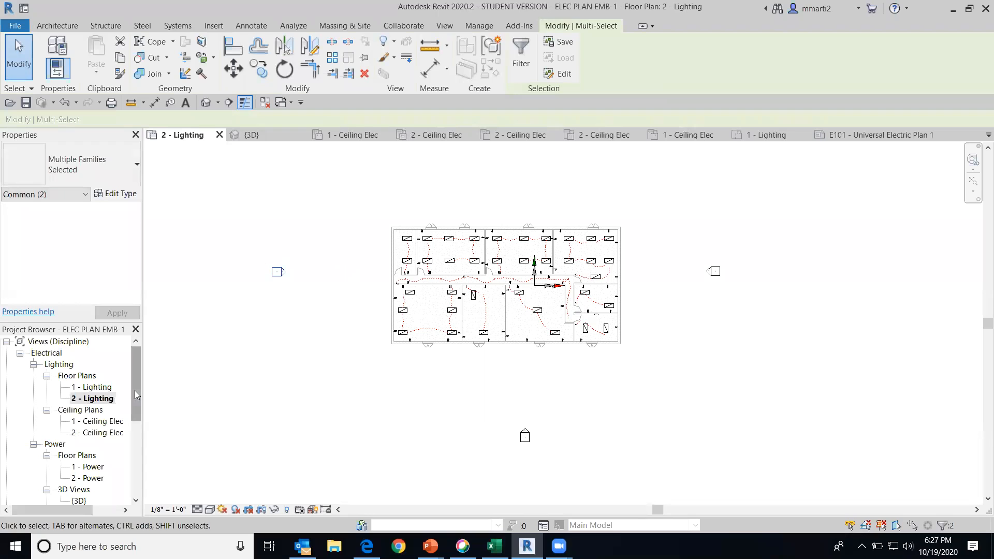
Return to sheet E102 and check how the elevation markers sit around the border.
drag(135, 390, 145, 480)
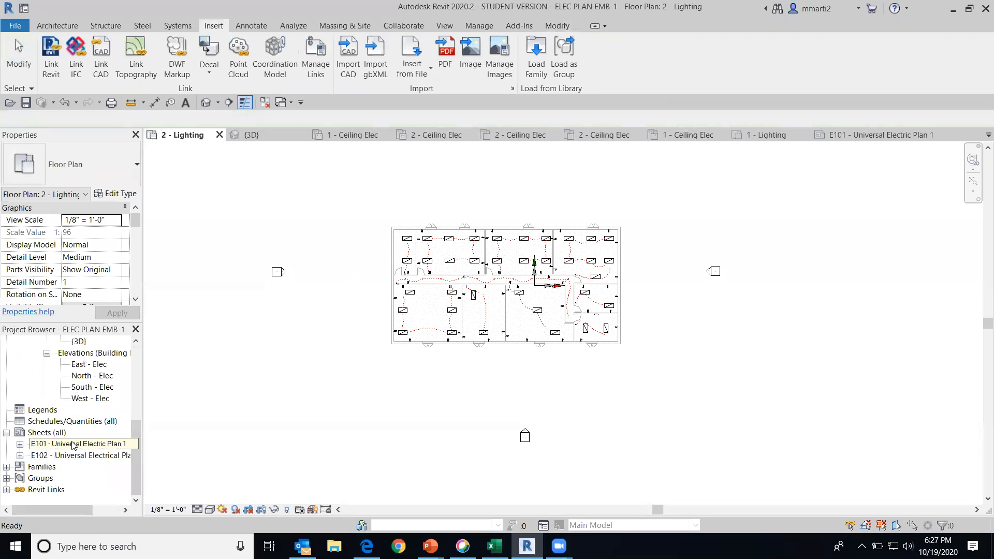
click(79, 457)
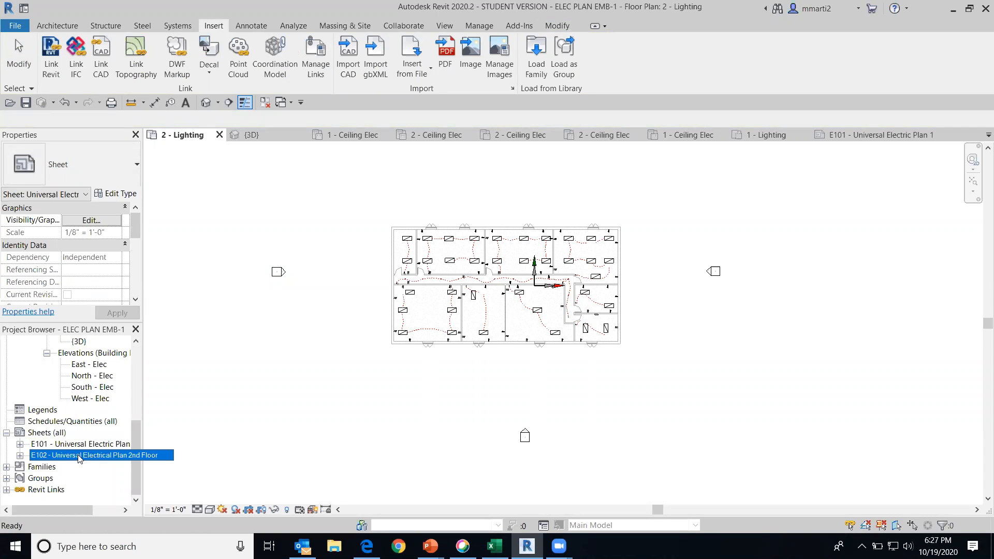
double_click(79, 456)
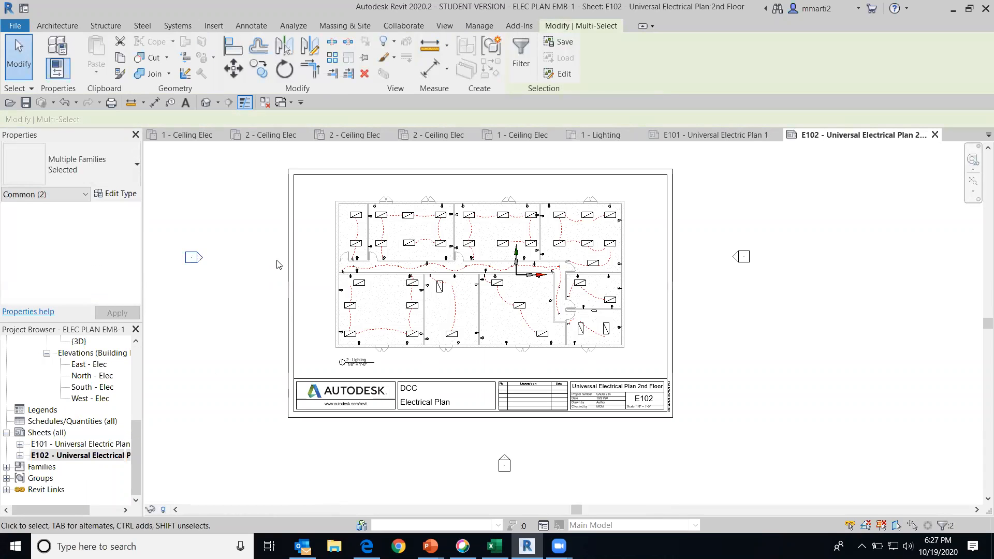
scroll(279, 265, down, 1)
scroll(607, 355, down, 1)
middle_drag(607, 354, 666, 383)
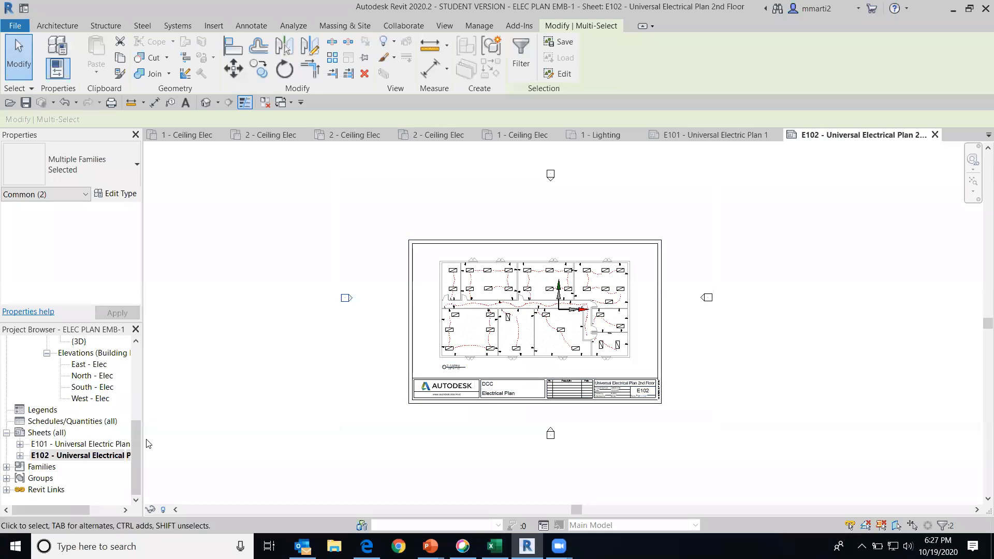
Open sheet E101 - Universal Electric Plan 1 and review its layout.
click(82, 445)
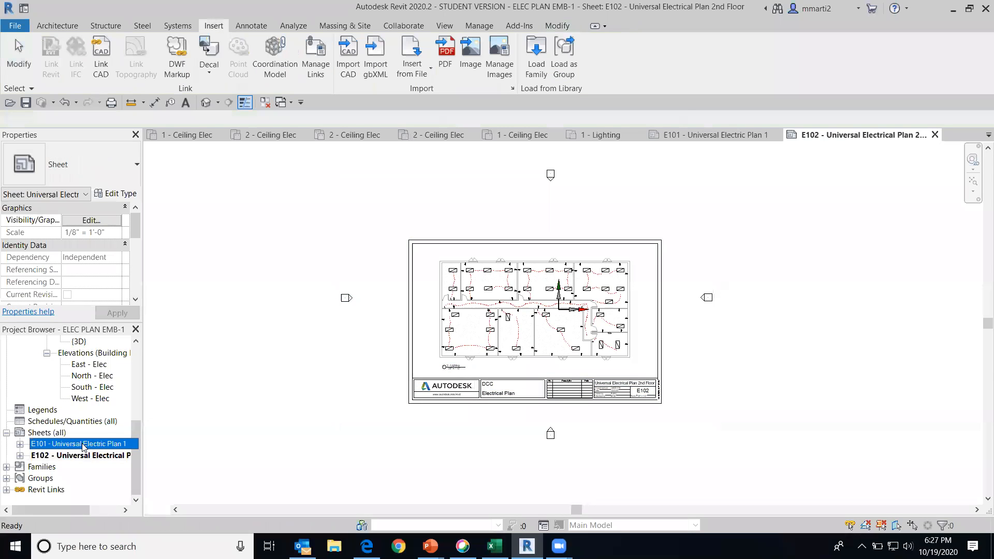
double_click(83, 445)
middle_drag(836, 414, 911, 368)
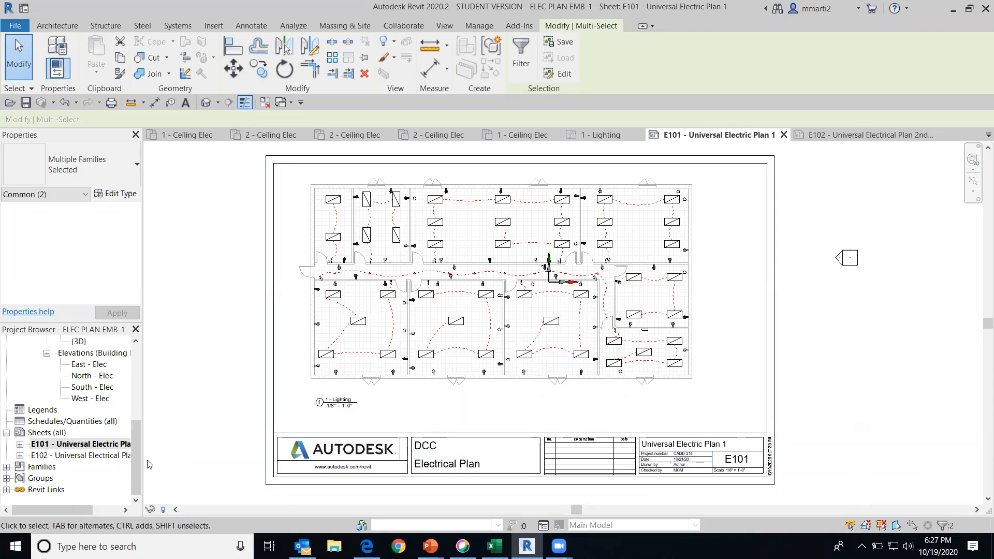
drag(132, 476, 144, 406)
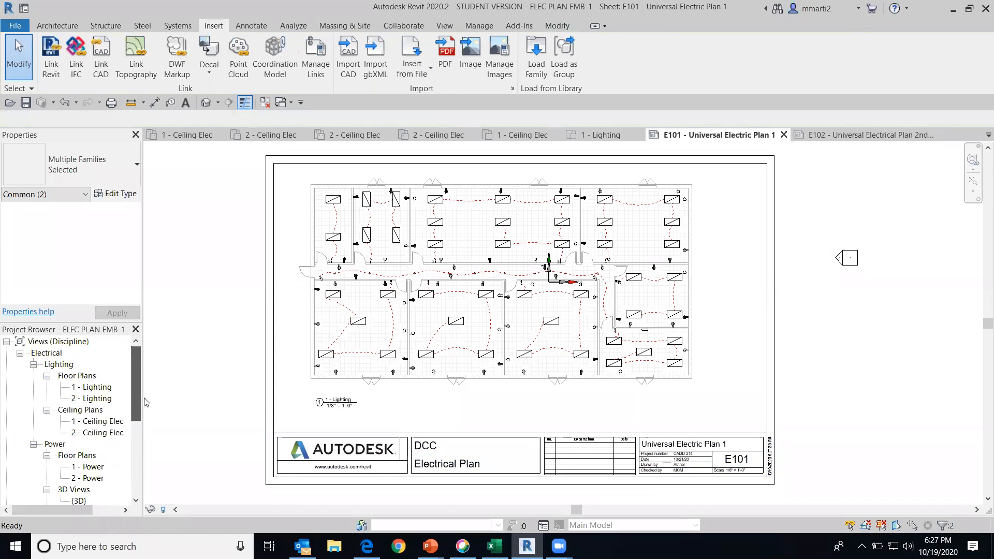
key(Escape)
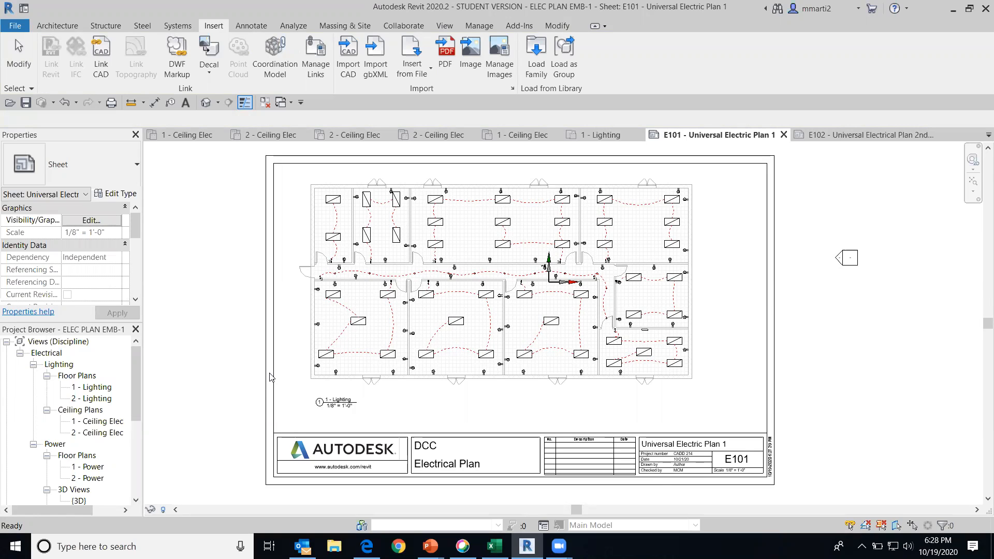
Set up a print job with Microsoft Print to PDF as the printer and try to run it.
click(17, 26)
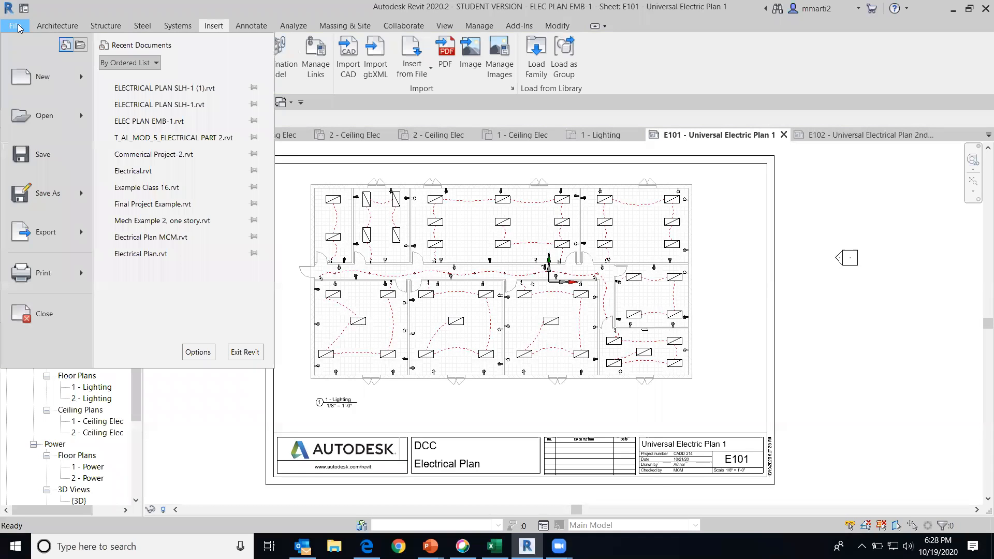
mouse_move(13, 282)
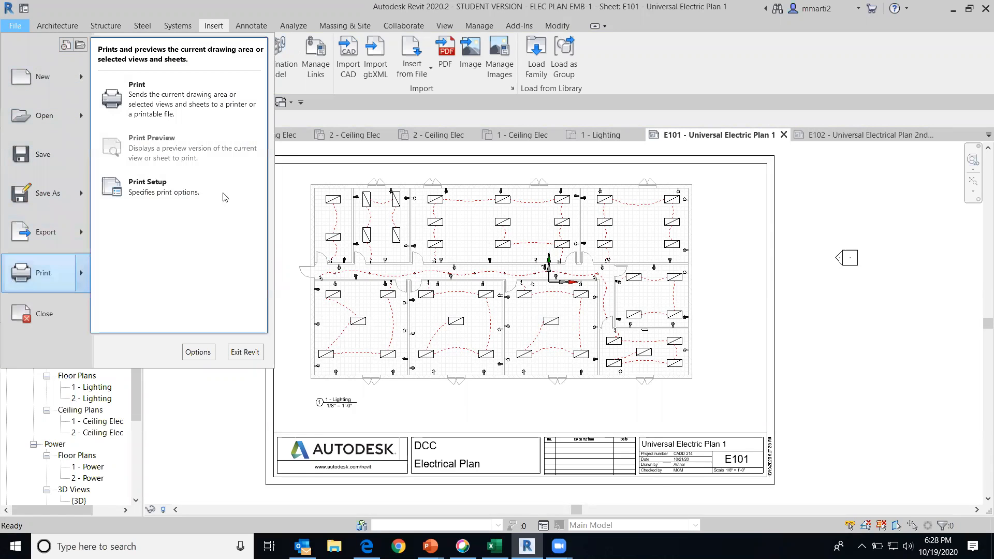
click(210, 99)
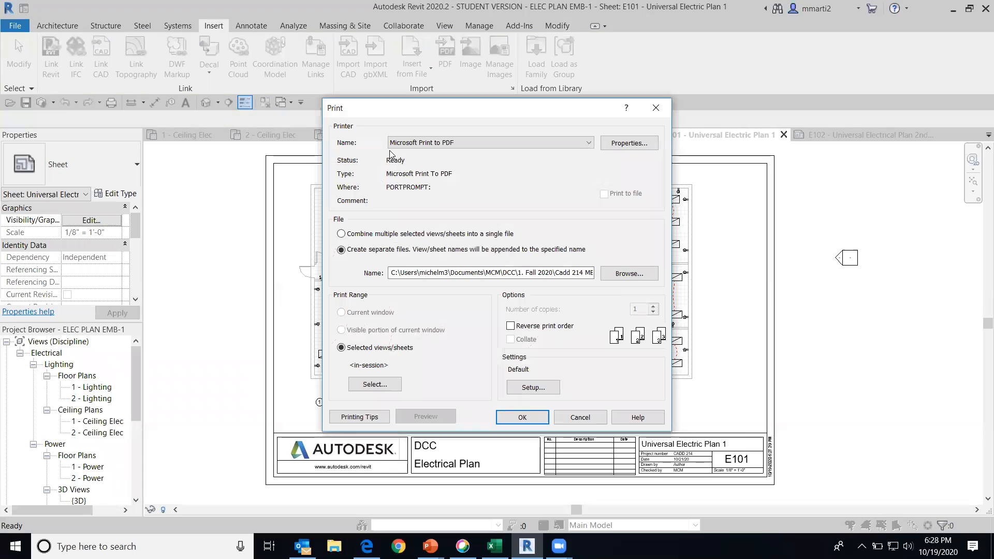
click(588, 144)
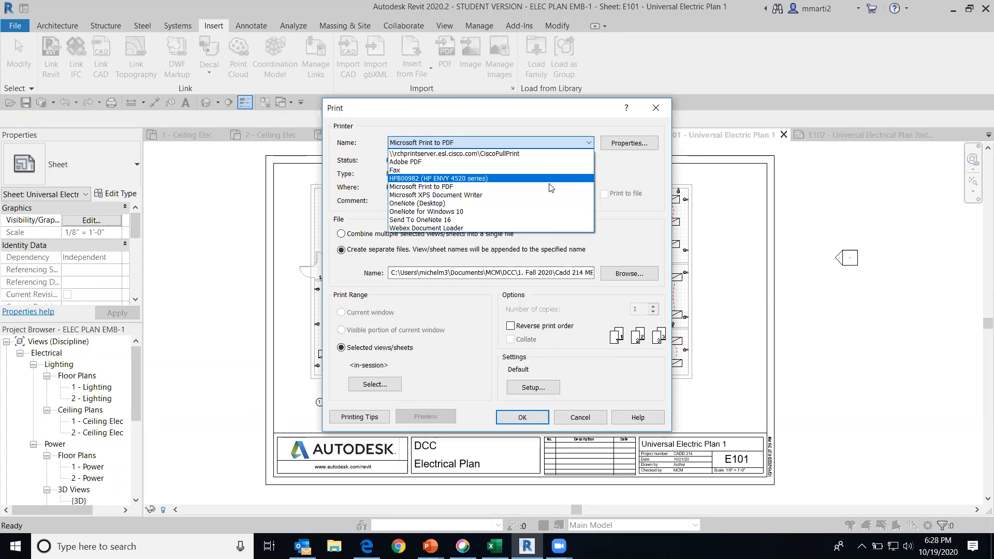
click(550, 186)
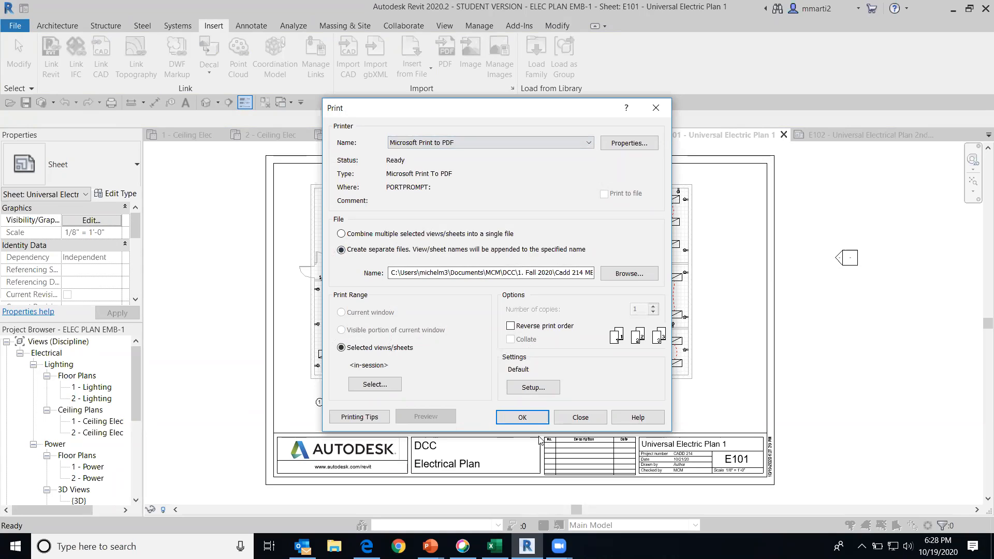
click(534, 417)
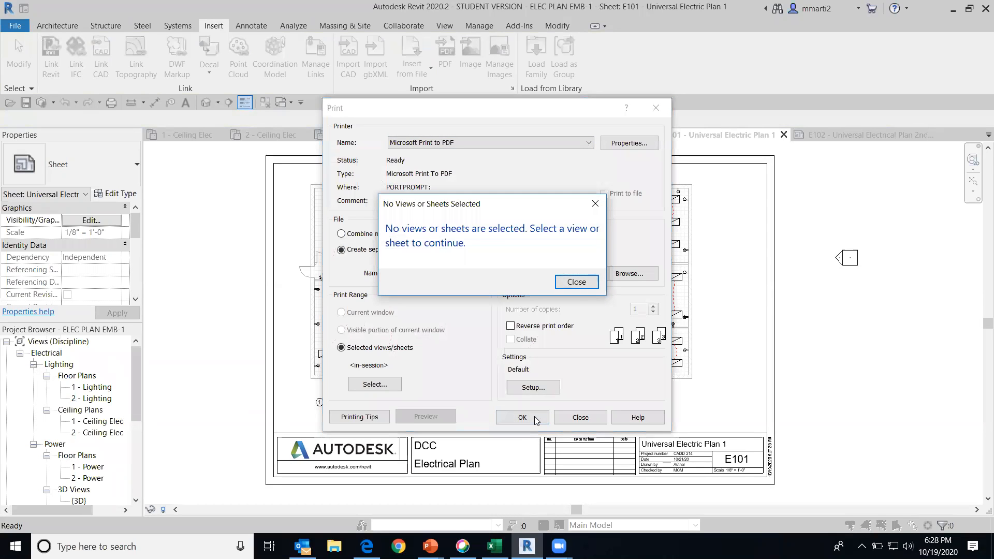
click(573, 283)
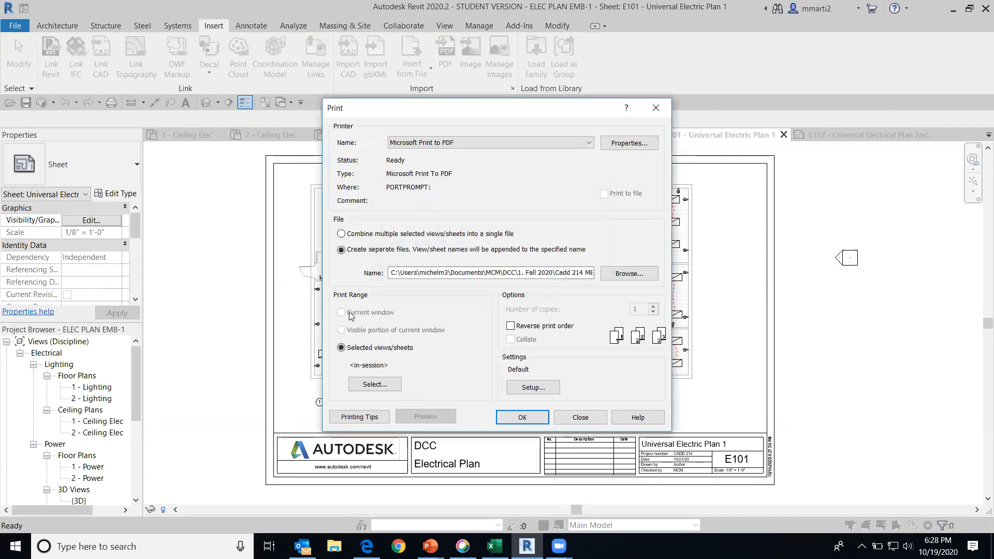
Choose sheets E101 and E102 as the print range and save the selection as Set 1.
click(376, 388)
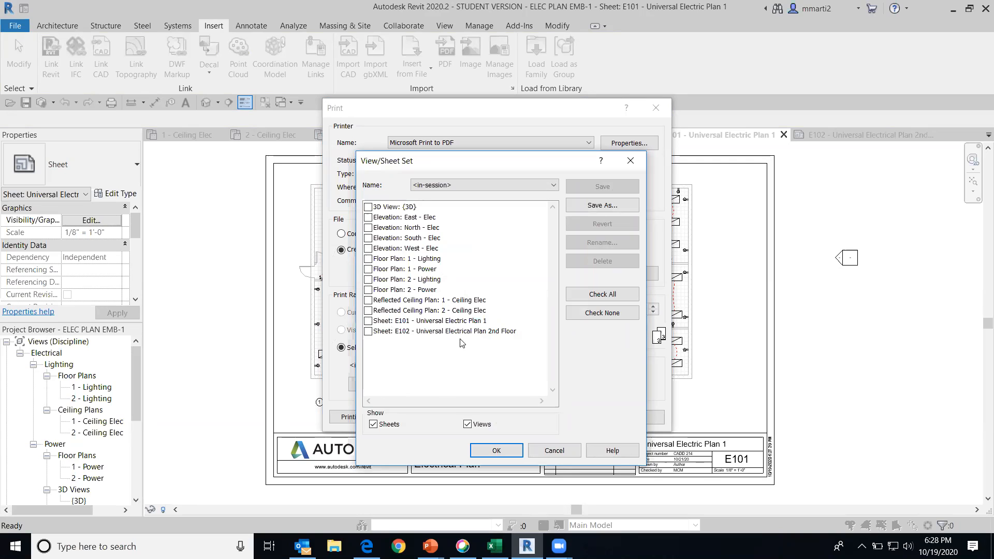
click(368, 321)
click(368, 331)
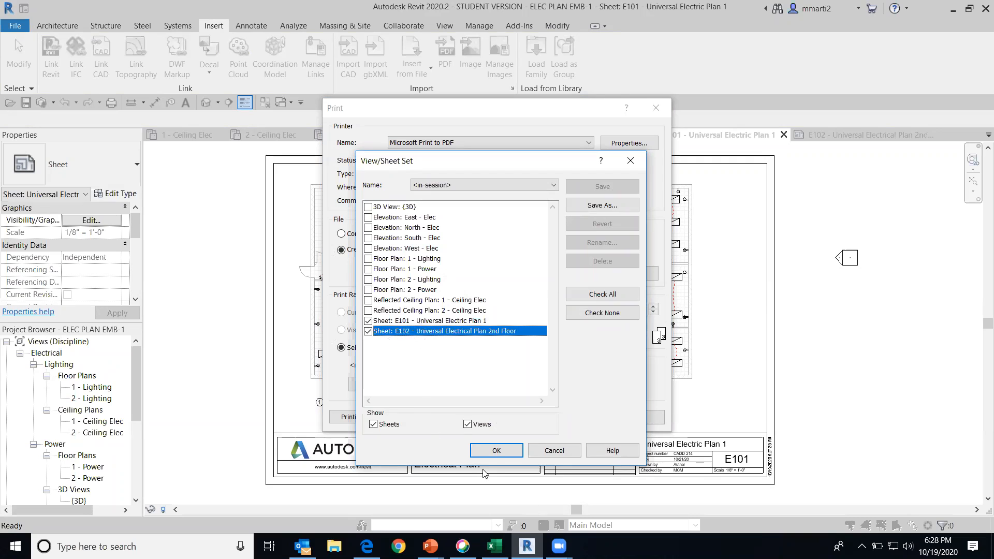
click(497, 456)
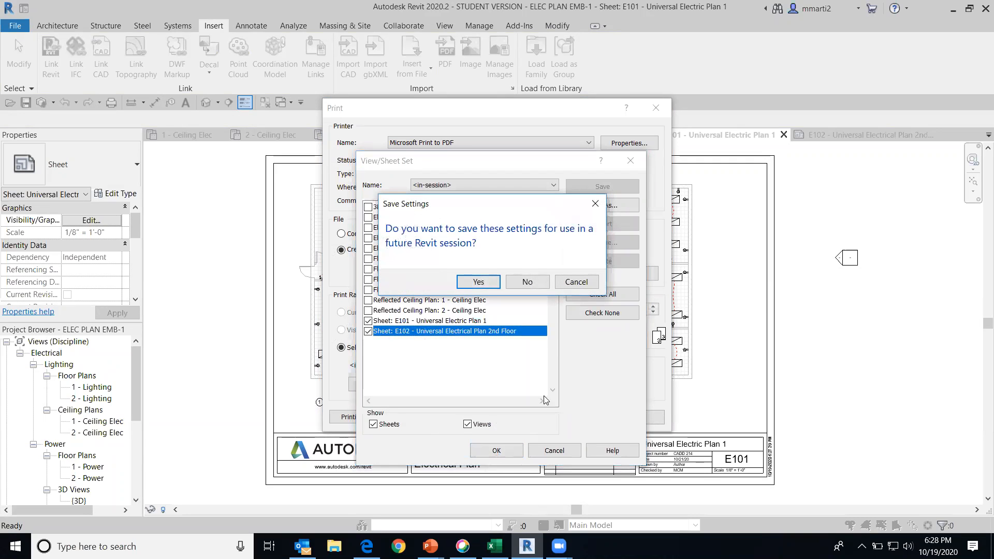
click(479, 282)
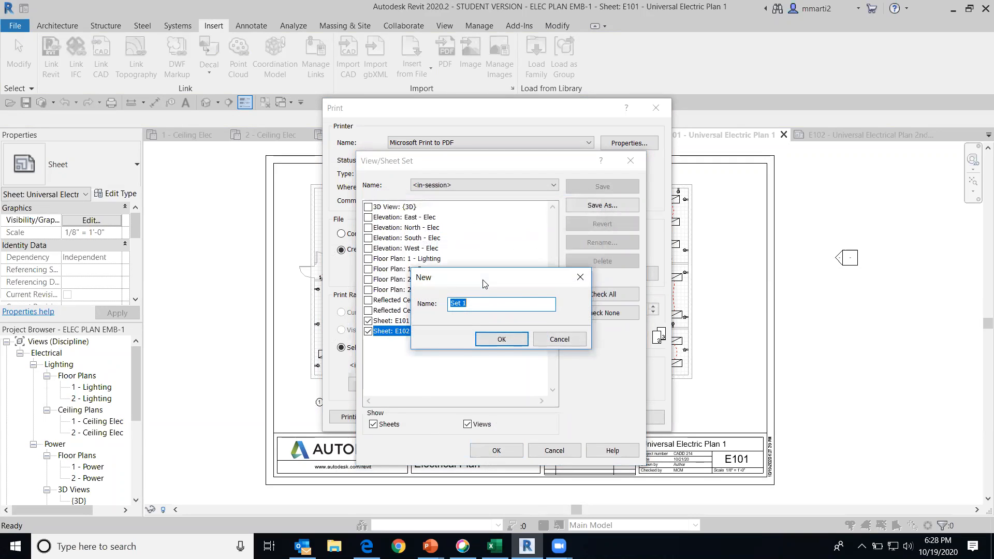
click(500, 337)
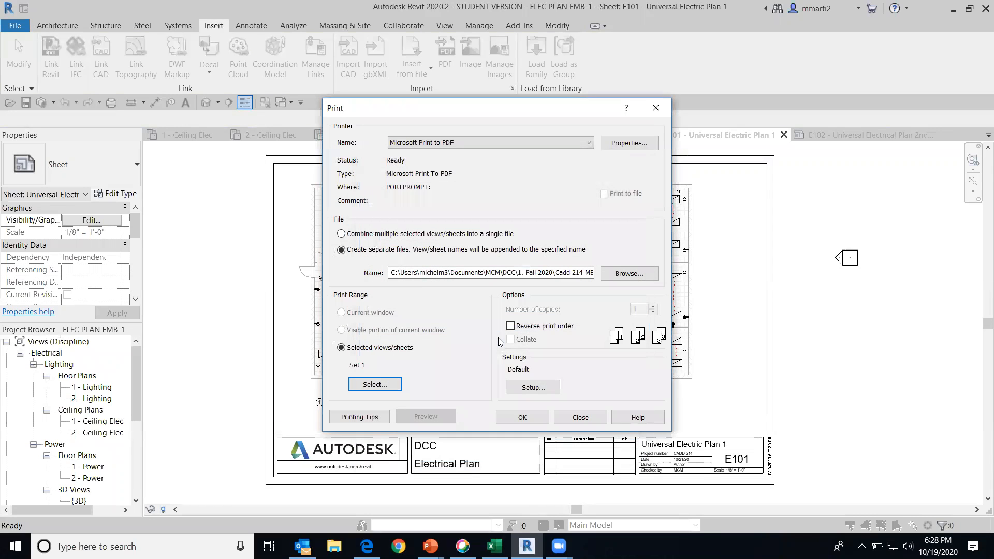
Run the print job as separate files and set Cadd 214 MEP > Final Project as the output folder.
click(528, 419)
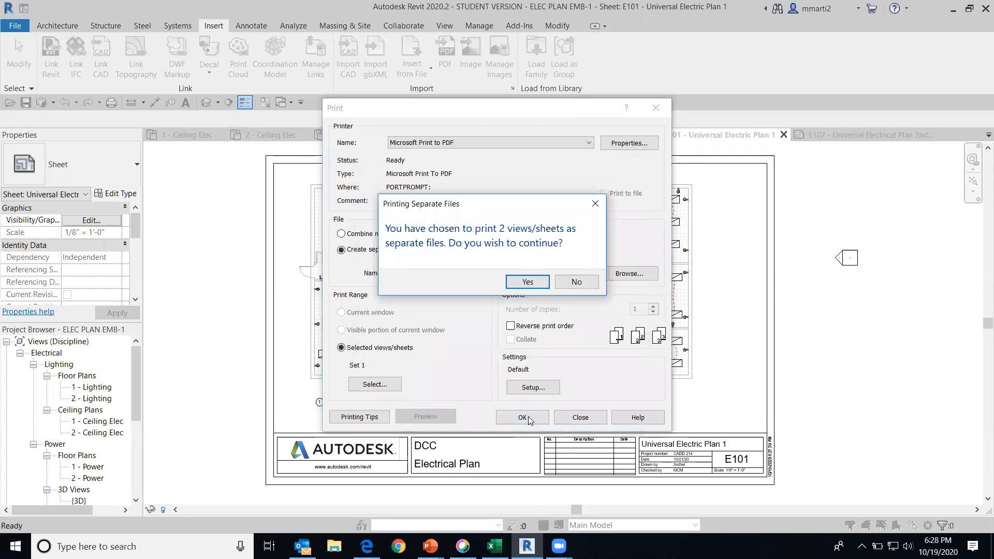
click(527, 281)
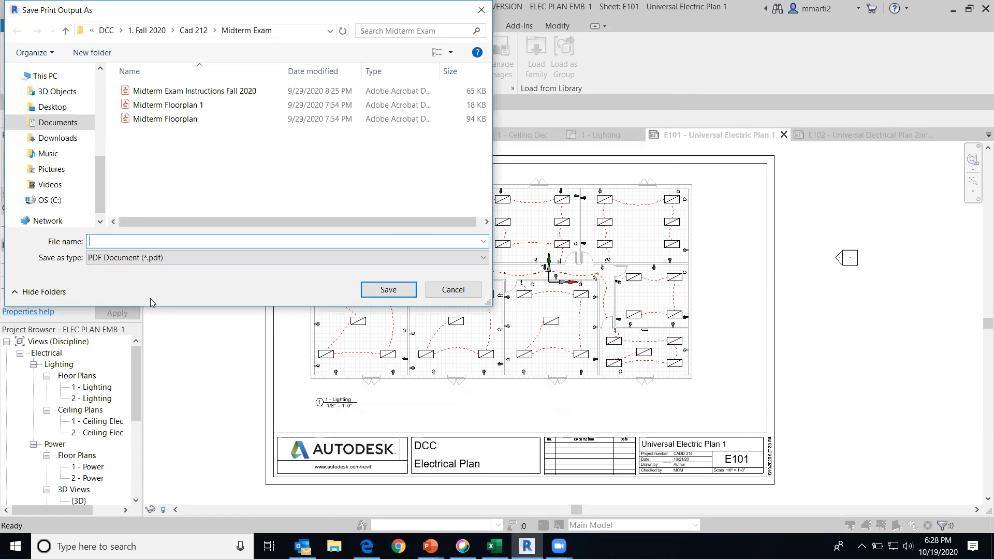
click(141, 31)
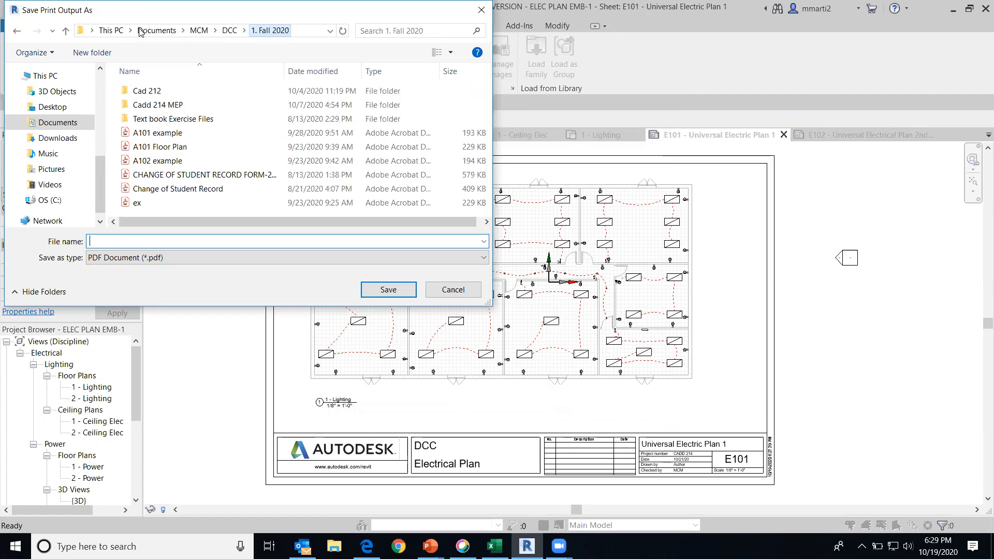
double_click(160, 105)
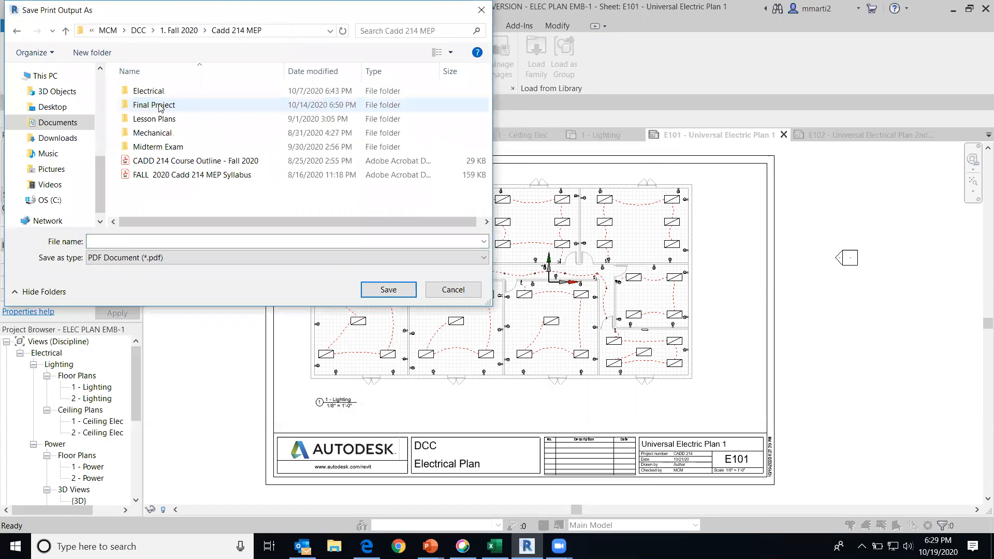
double_click(159, 106)
Save the first printed sheet as a PDF named Universal Electric Plans.
click(119, 240)
text(Ele)
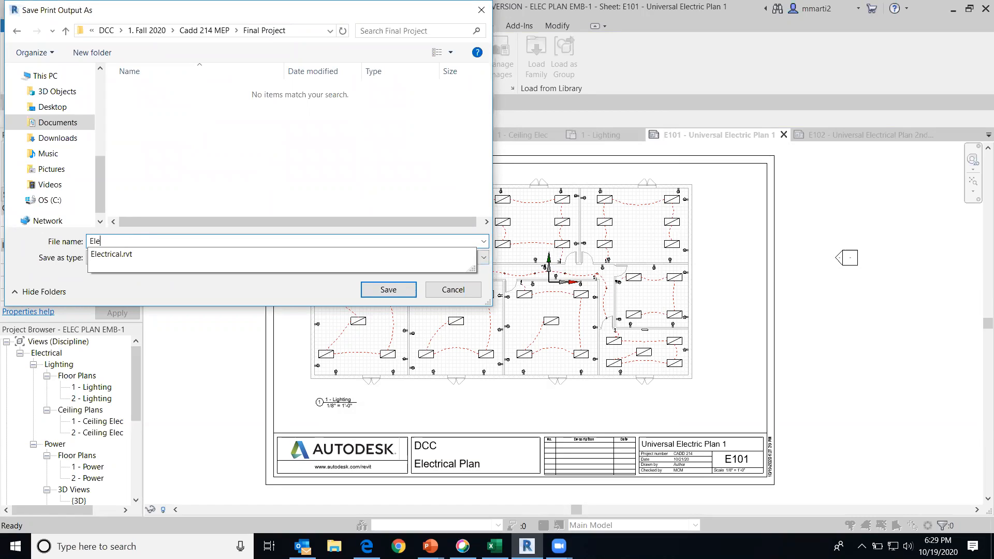
key(BackSpace)
key(BackSpace)
key(BackSpace)
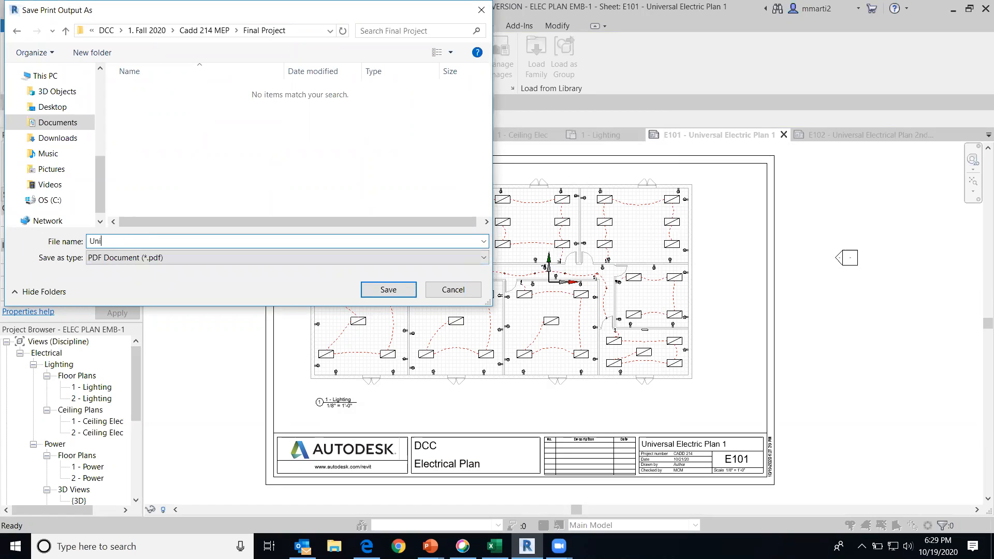
text(Universal Electric Plans)
click(409, 284)
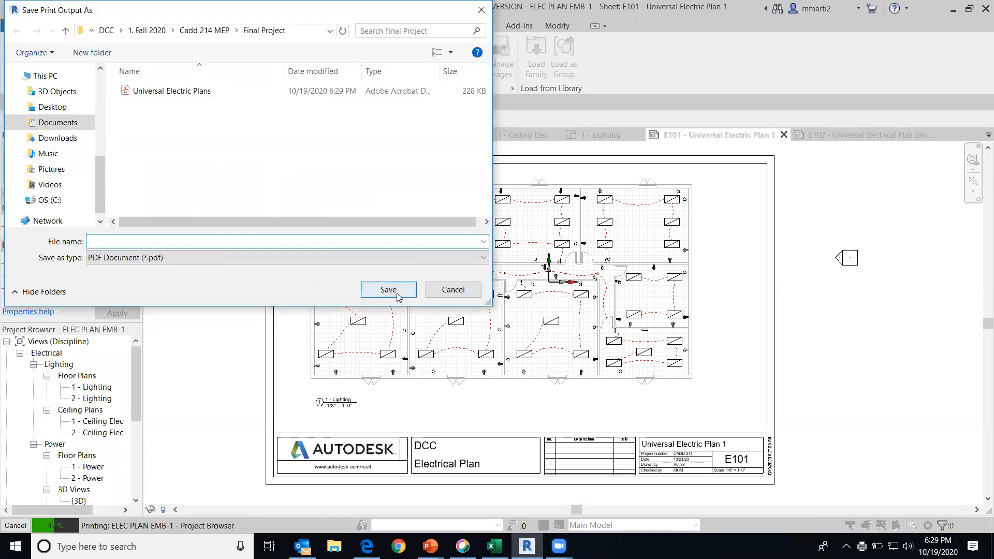
Save the second printed sheet in the same folder as Universal Electric Plans 2.
click(399, 296)
click(205, 238)
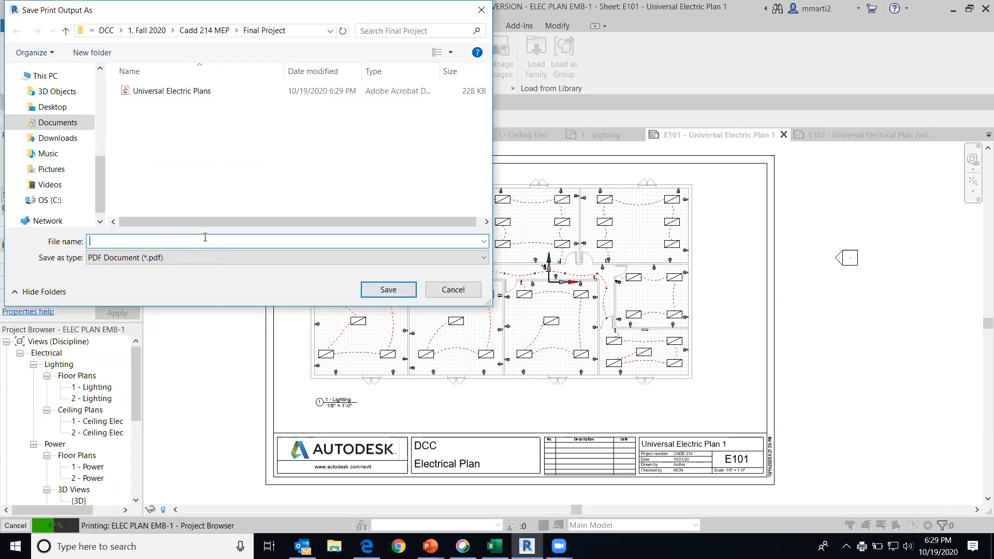
text(Unive)
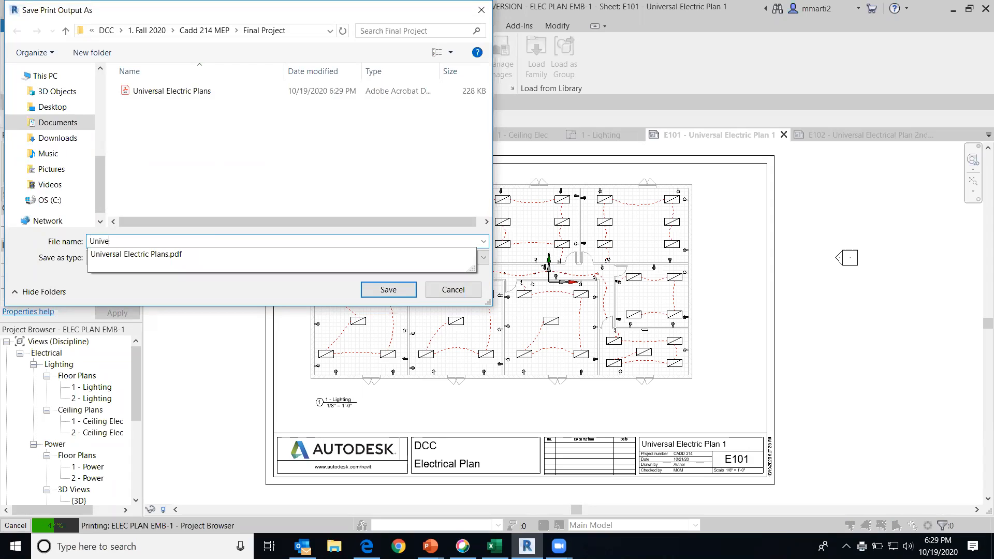
click(167, 252)
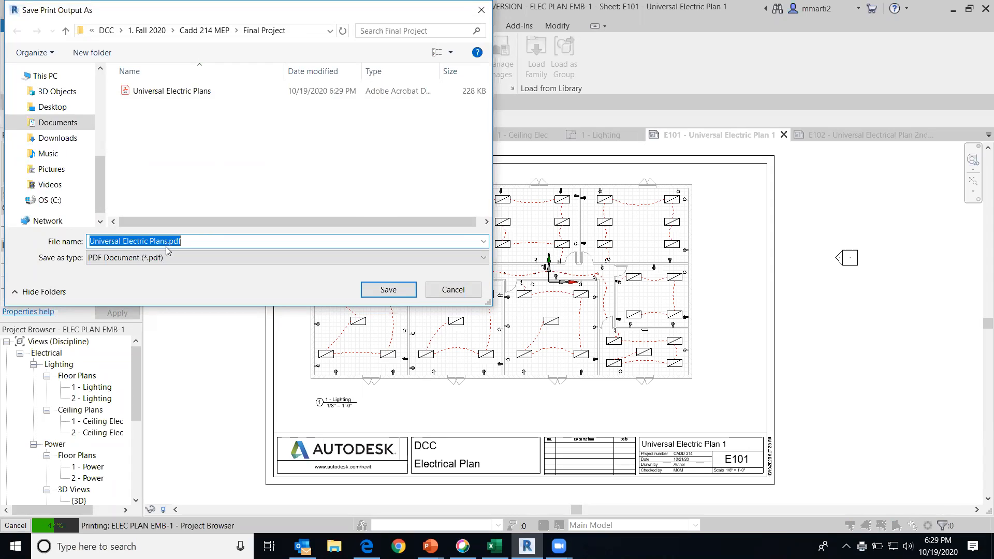
click(200, 245)
key(BackSpace)
key(BackSpace)
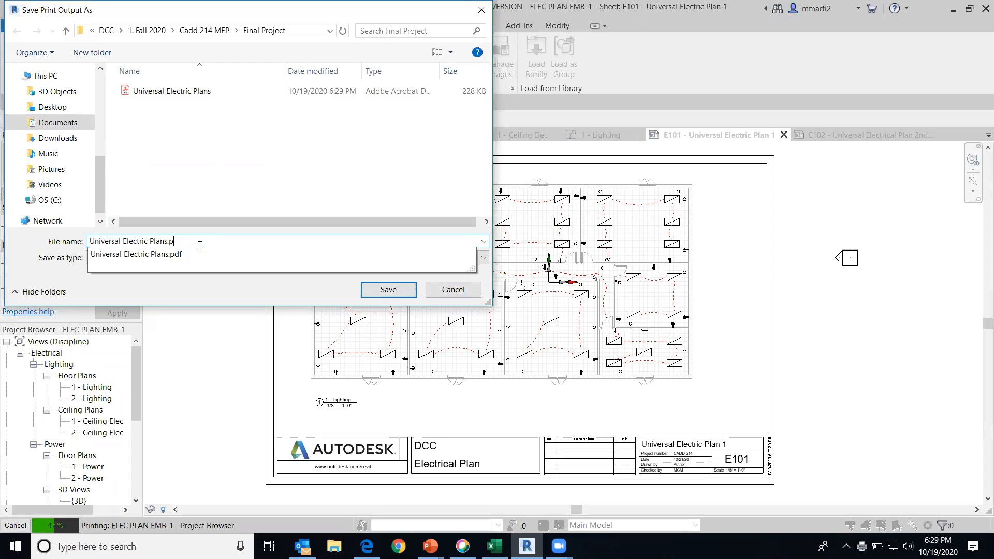
text(v)
key(BackSpace)
text(2)
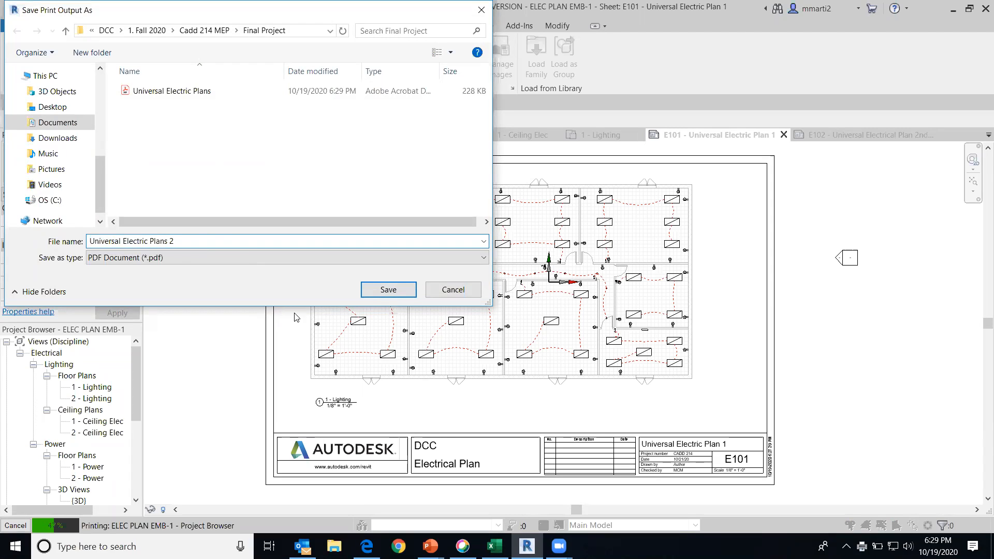
click(388, 288)
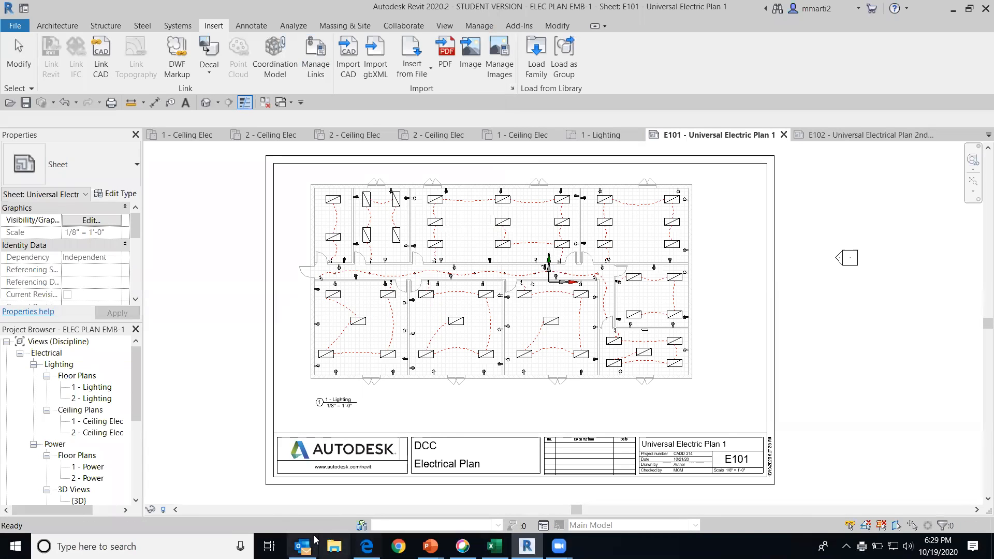
Switch to File Explorer, find the Cadd 214 MEP > Final Project folder in Documents, and open Universal Electric Plans to check the print.
click(334, 546)
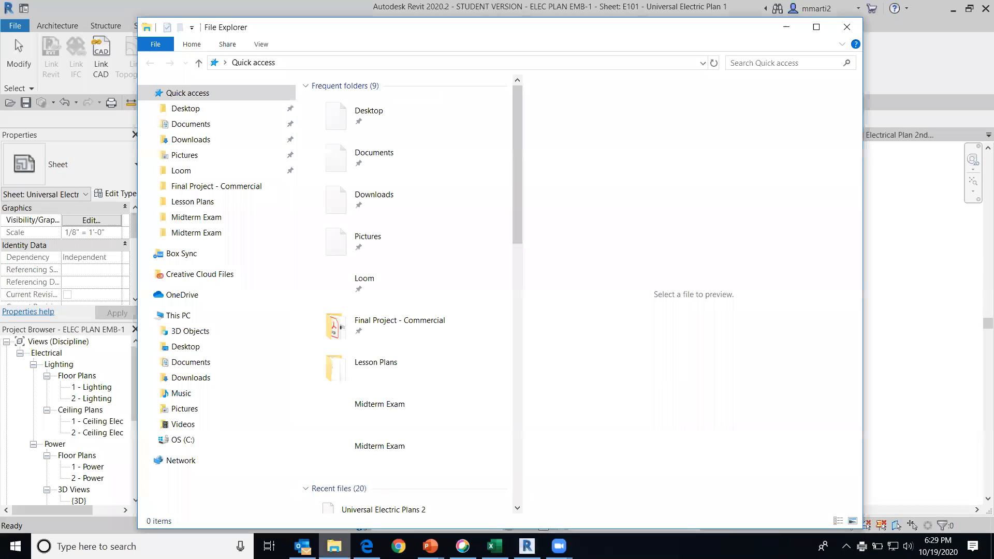
click(195, 125)
double_click(342, 299)
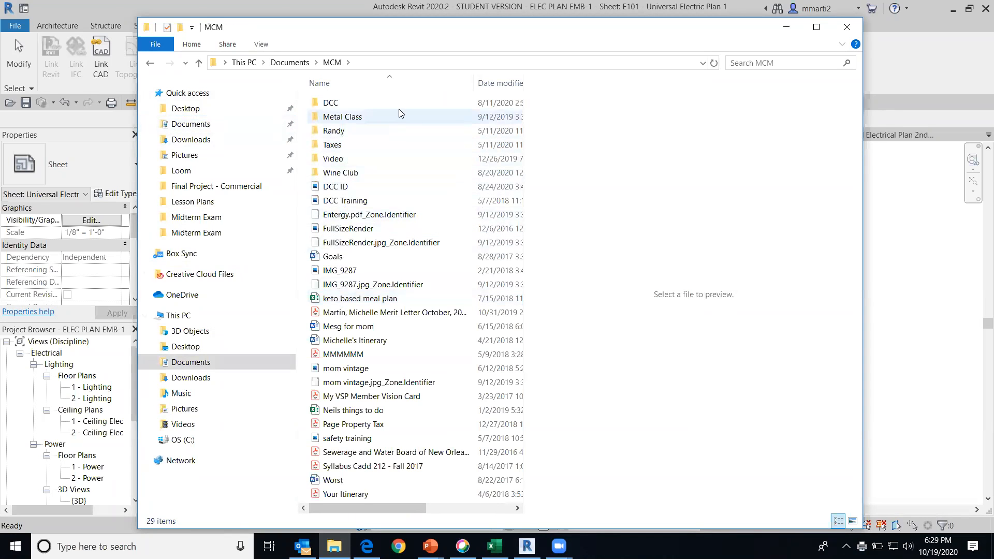
double_click(406, 102)
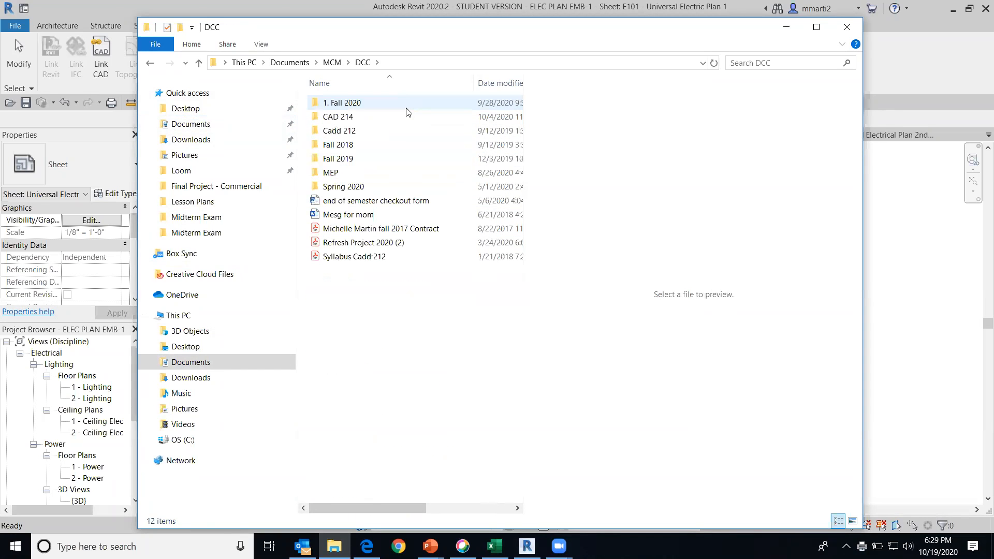
double_click(407, 108)
double_click(407, 118)
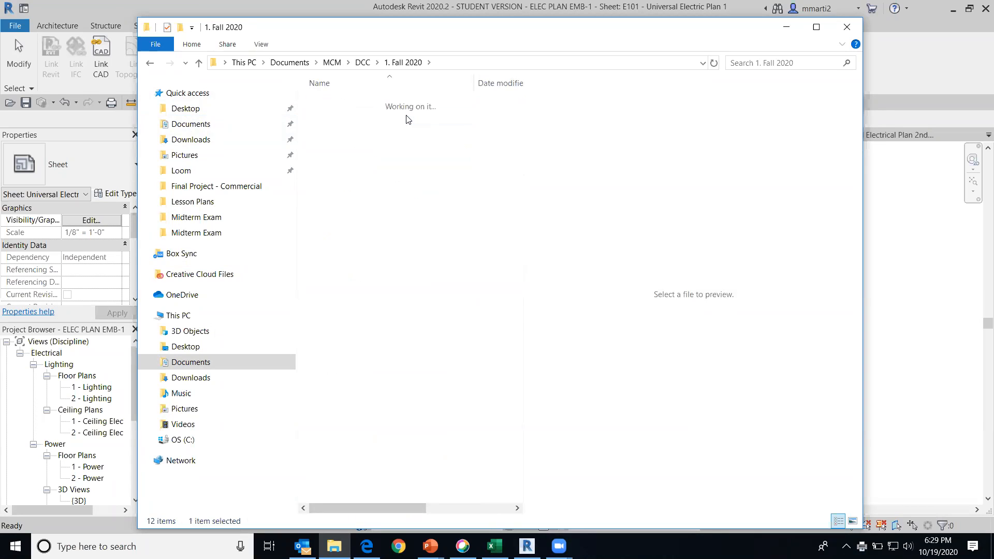
double_click(406, 119)
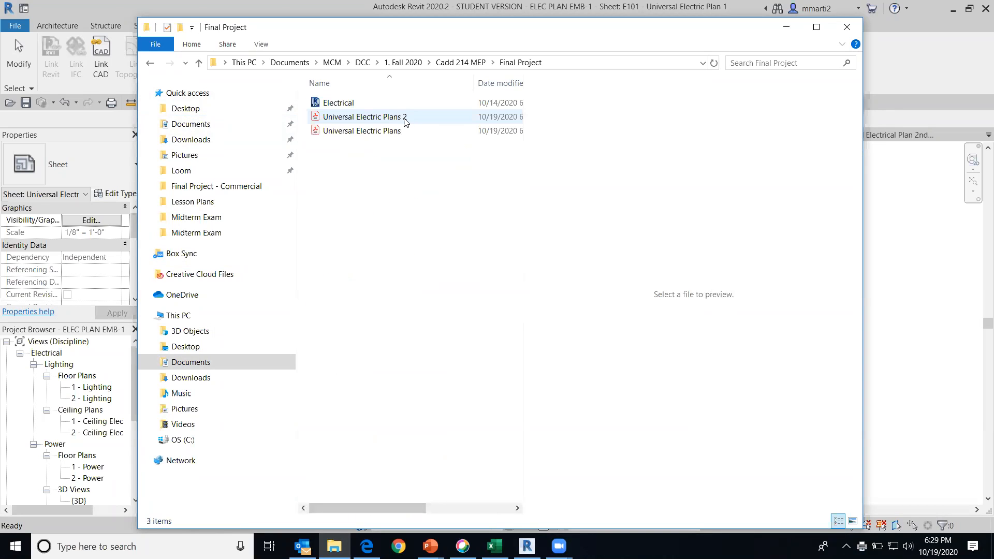
double_click(362, 132)
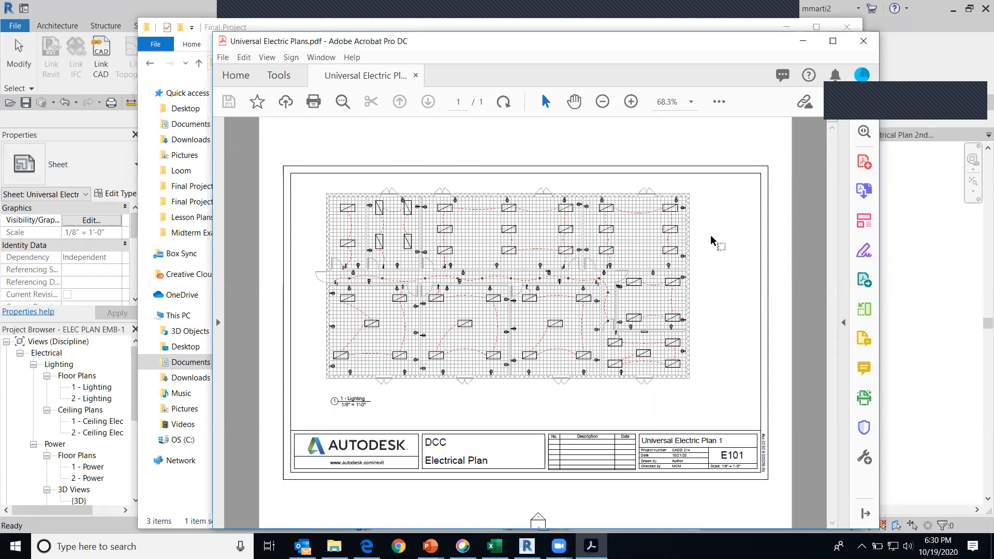
Close the PDF, minimize the course web page, and close the Final Project folder to return to Revit.
click(863, 46)
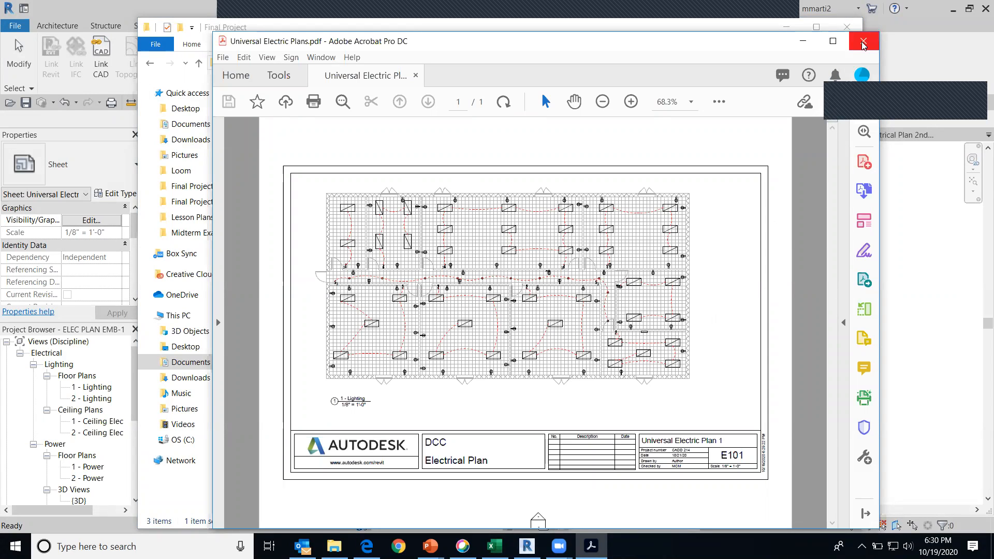
click(862, 42)
click(856, 30)
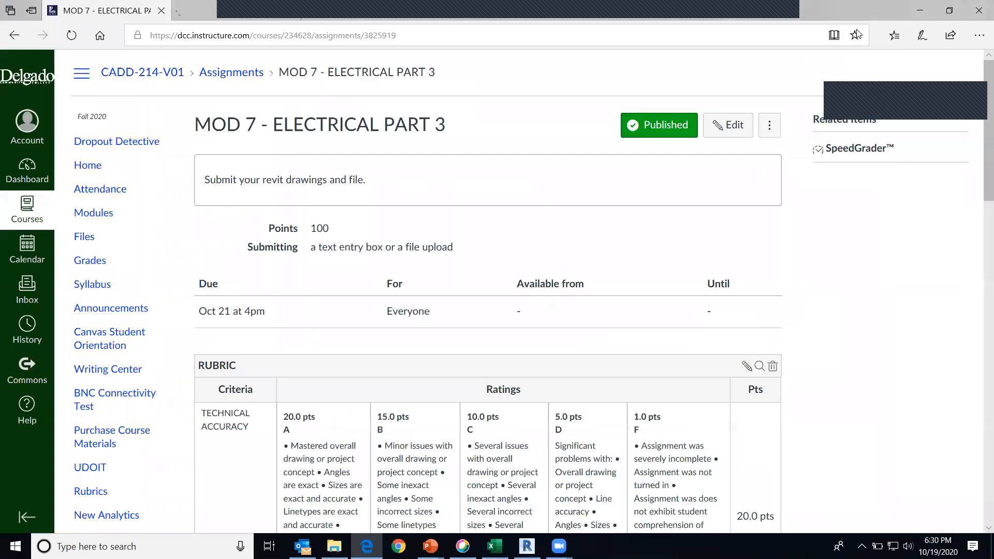
click(920, 11)
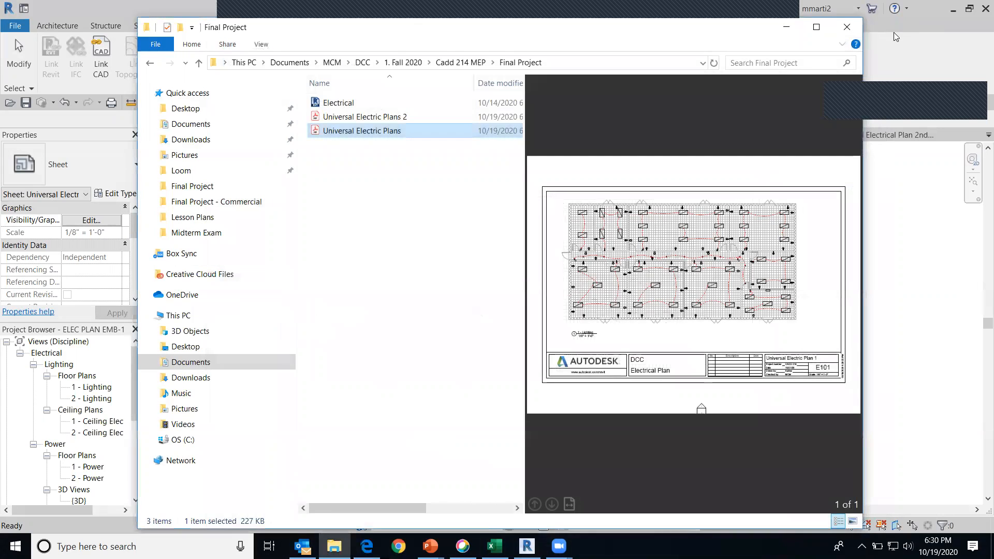
click(846, 26)
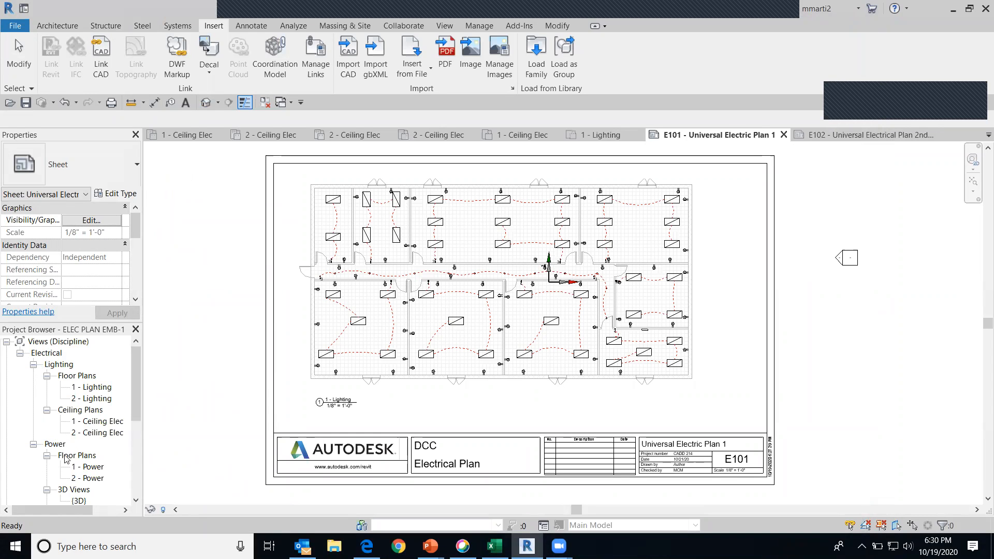
Turn off the Floors category in the visibility/graphic overrides of the 1 - Lighting floor plan.
double_click(97, 388)
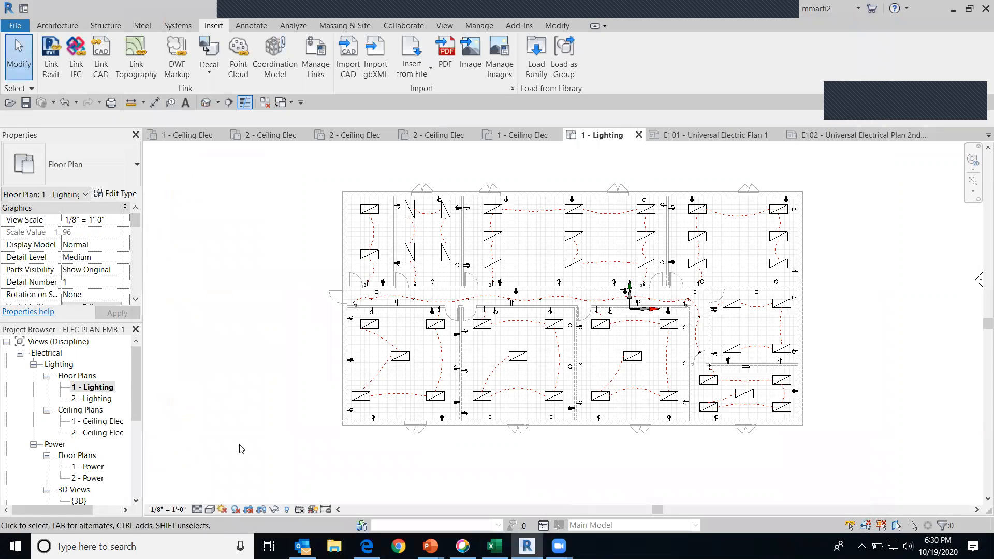
key(v)
key(g)
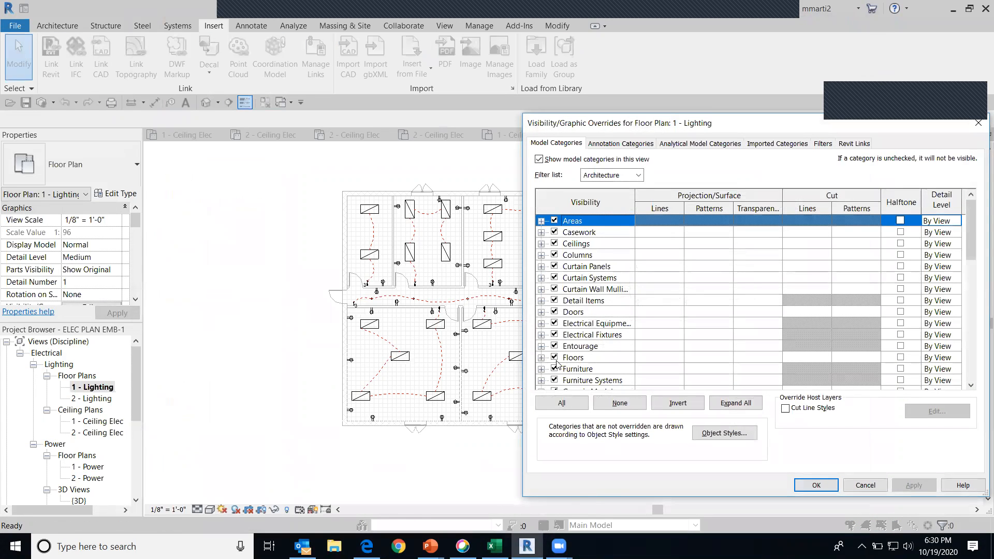
click(555, 357)
click(816, 485)
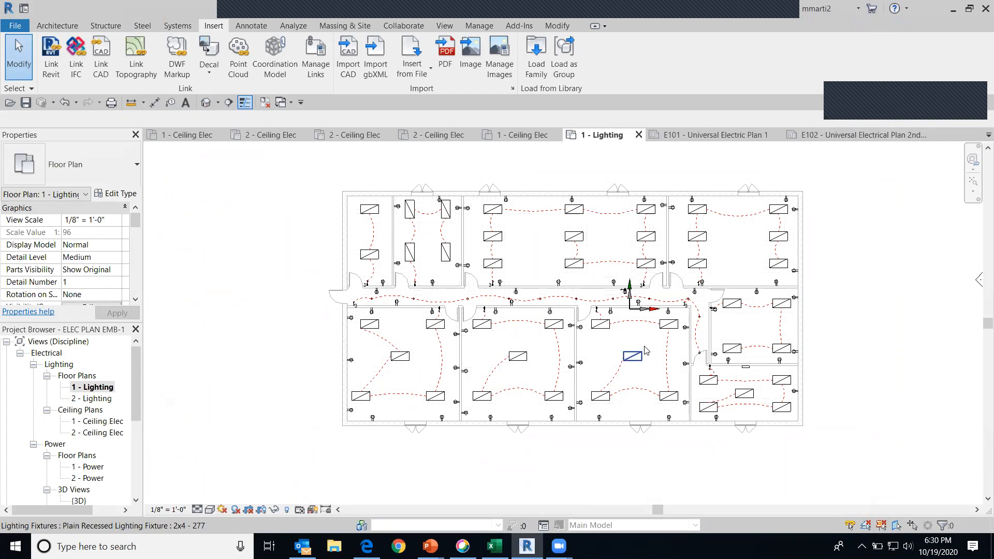
Hide the Floors category in the 2 - Lighting floor plan through its visibility/graphic overrides.
double_click(93, 399)
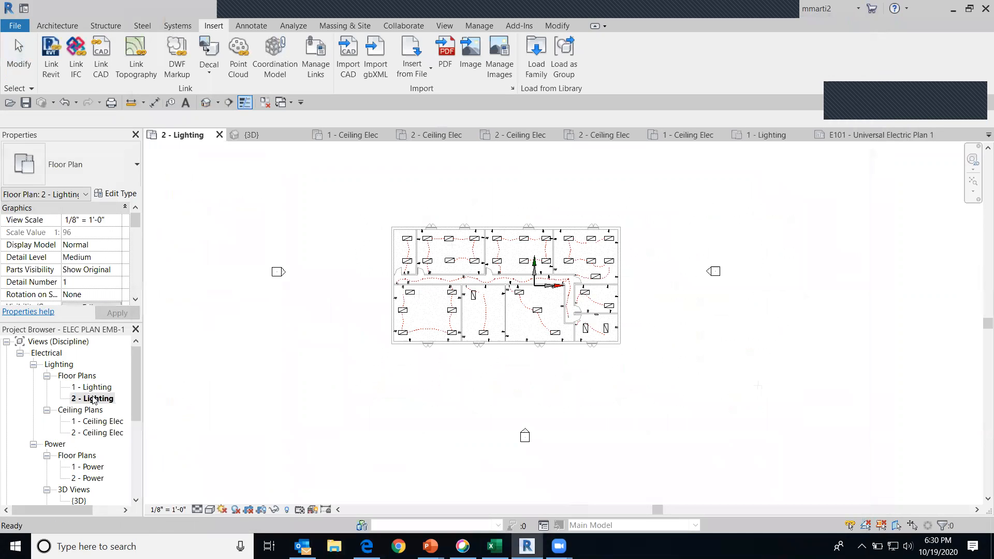
scroll(588, 334, up, 5)
middle_drag(584, 301, 770, 328)
scroll(765, 322, down, 2)
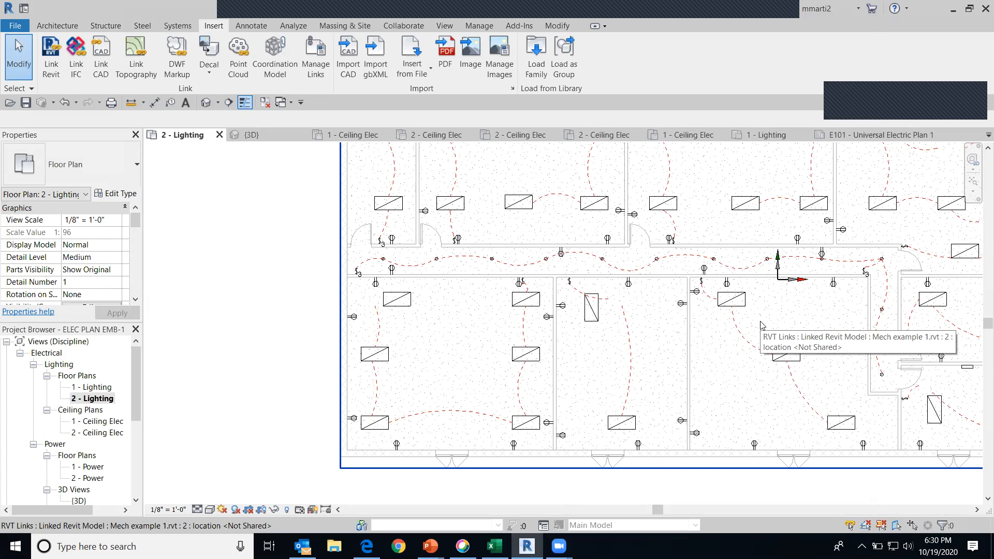
key(v)
key(g)
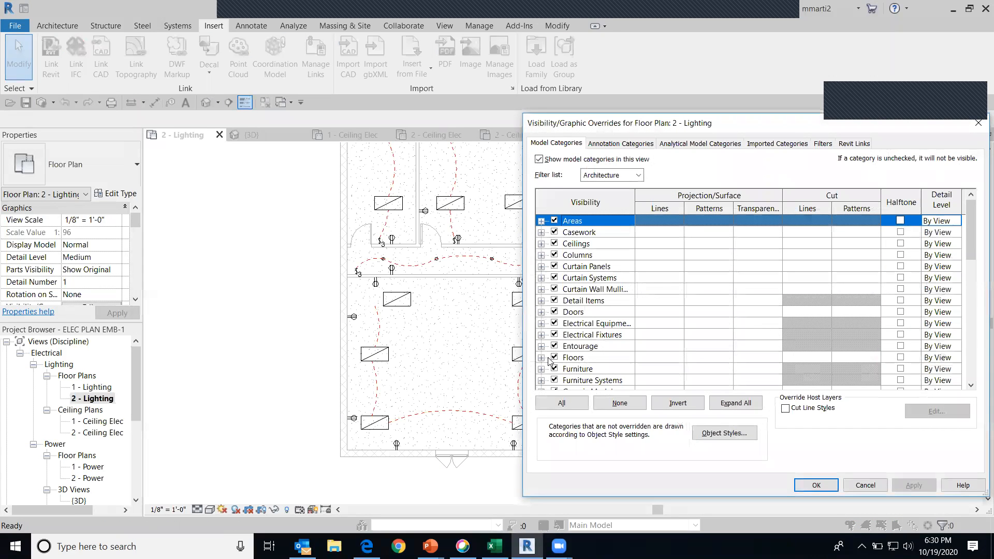
click(555, 358)
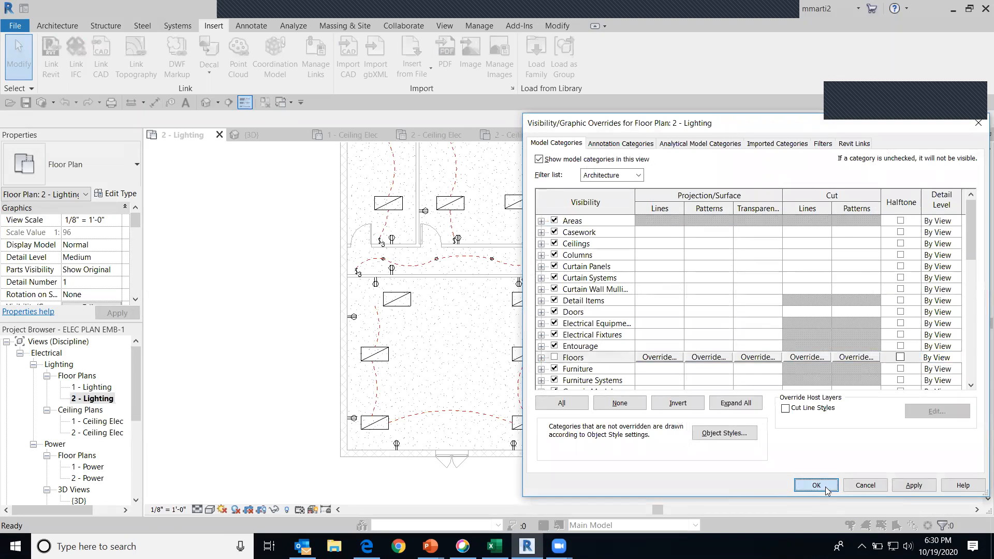
click(823, 485)
scroll(678, 358, down, 2)
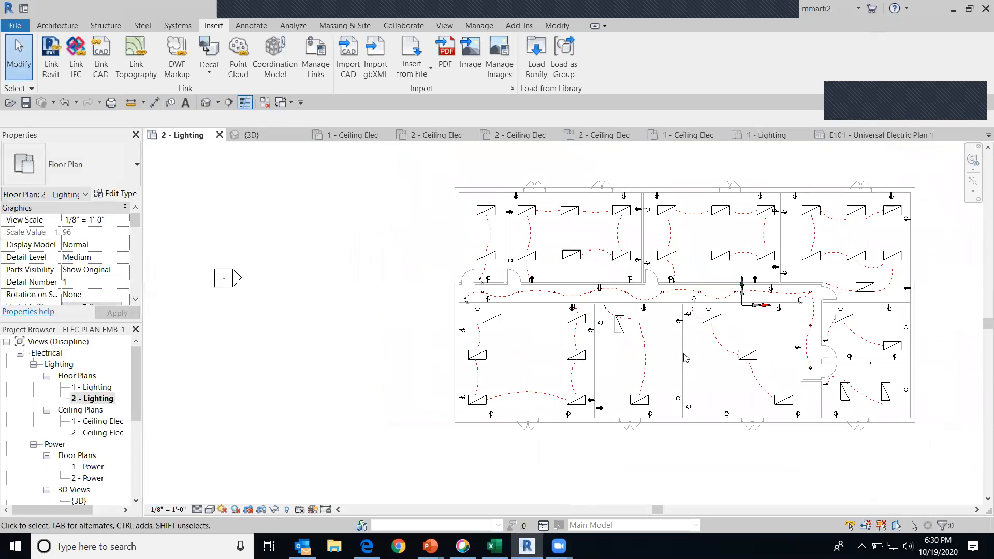
middle_drag(690, 358, 596, 358)
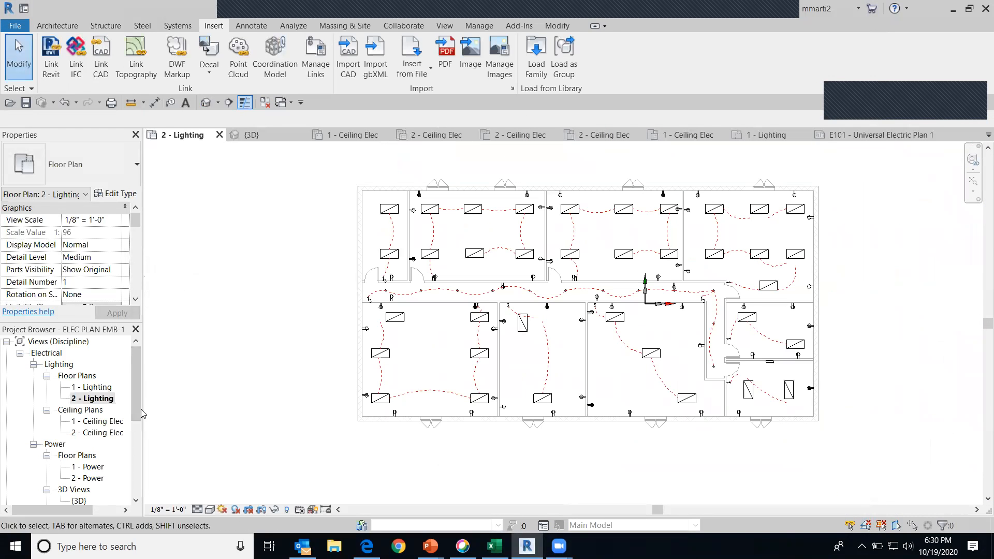
Open sheet E101 - Universal Electric Plan 1 and set up a Microsoft Print to PDF print of the current window only.
drag(138, 397, 134, 494)
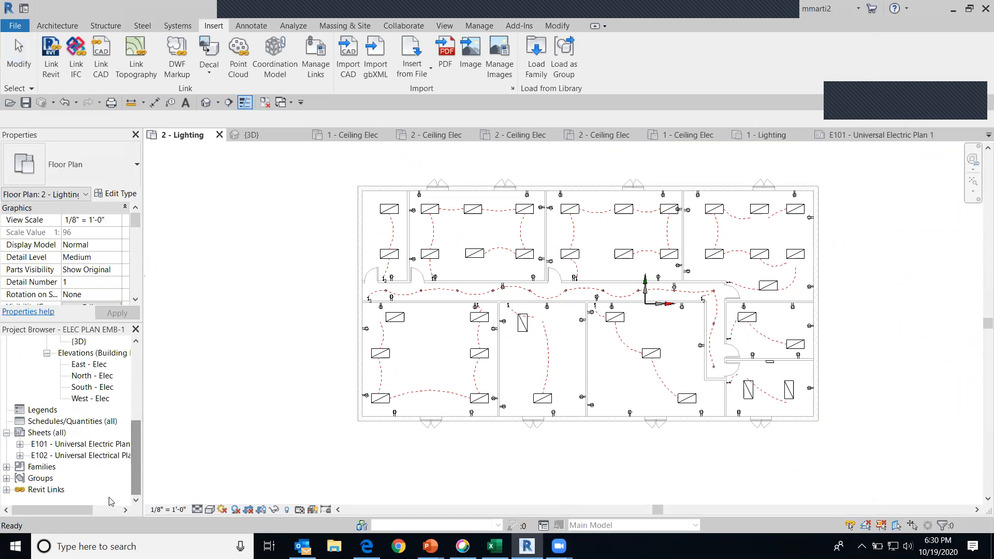
double_click(78, 444)
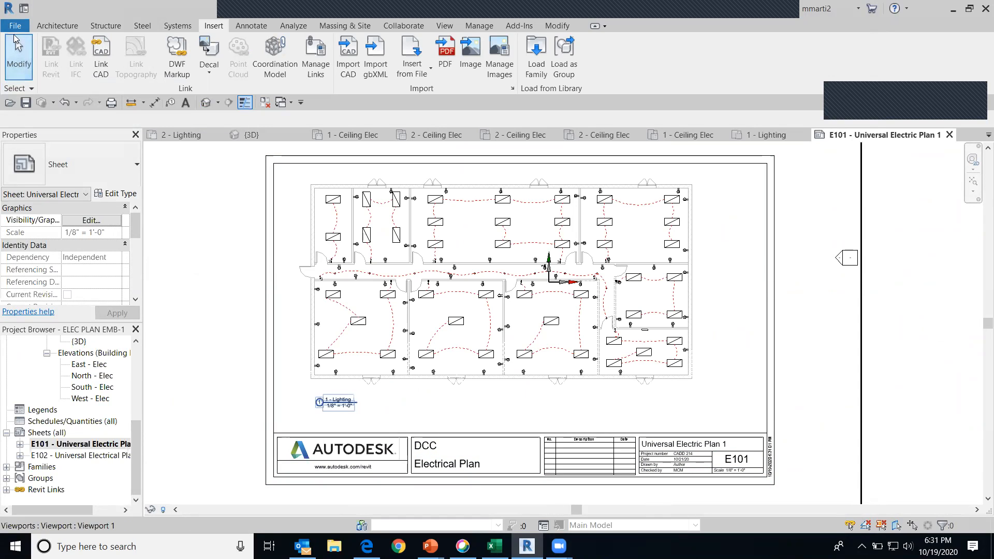
click(16, 27)
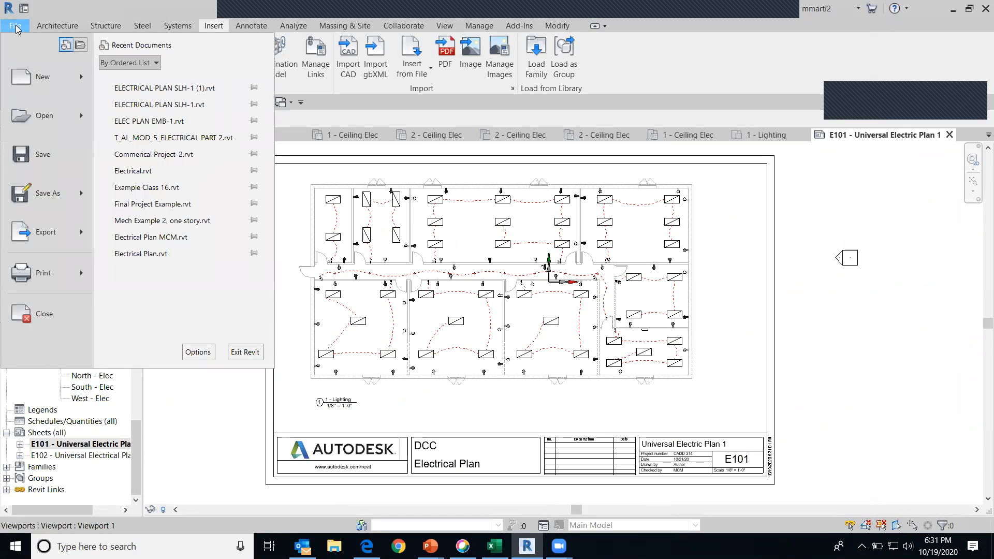
mouse_move(34, 279)
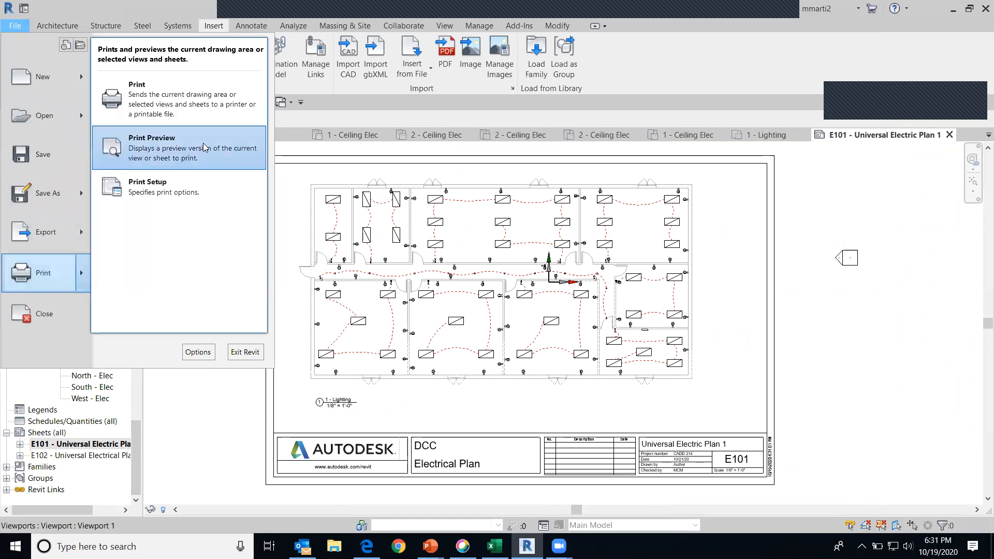
click(207, 112)
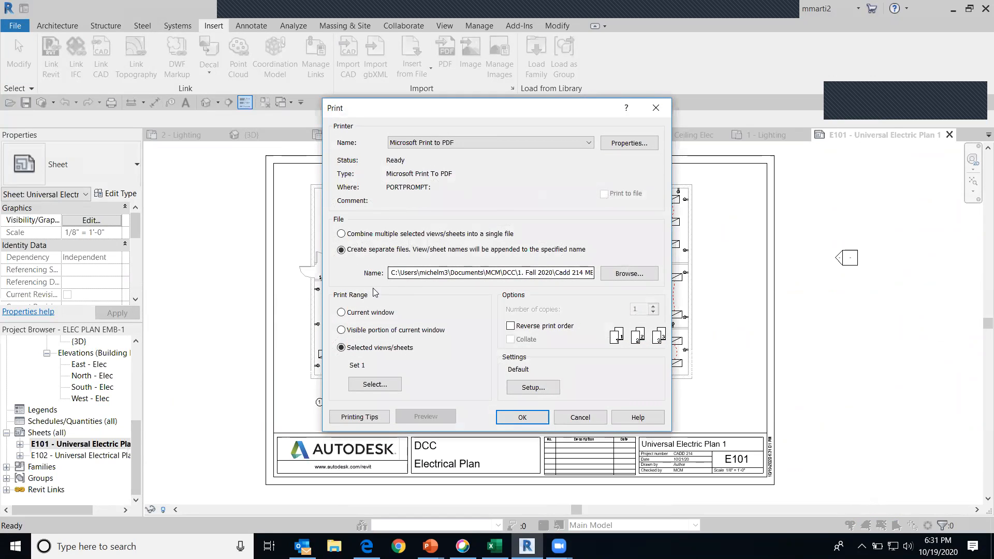
click(341, 313)
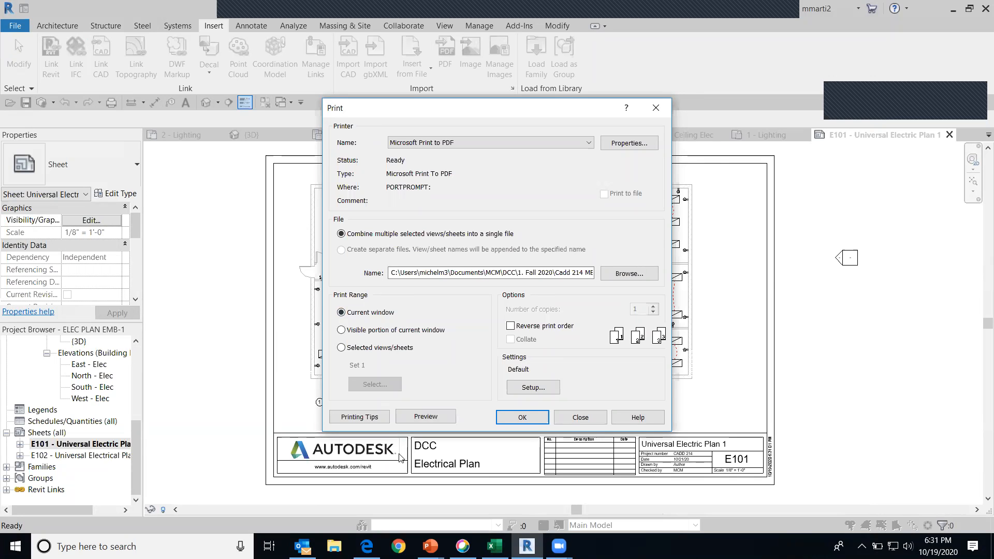
Print the sheet and save the PDF as Electrical 1 in the Final Project folder.
click(534, 417)
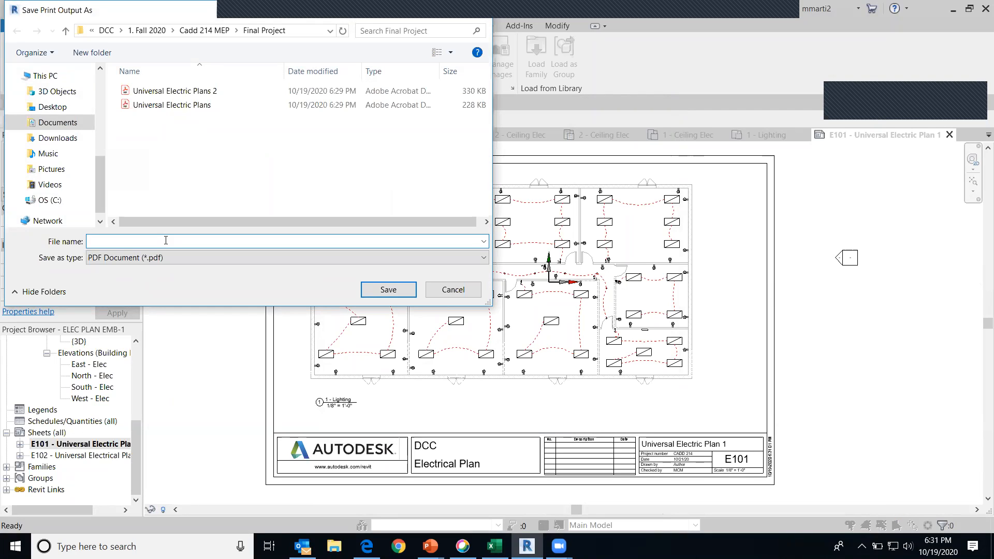
text(Electric)
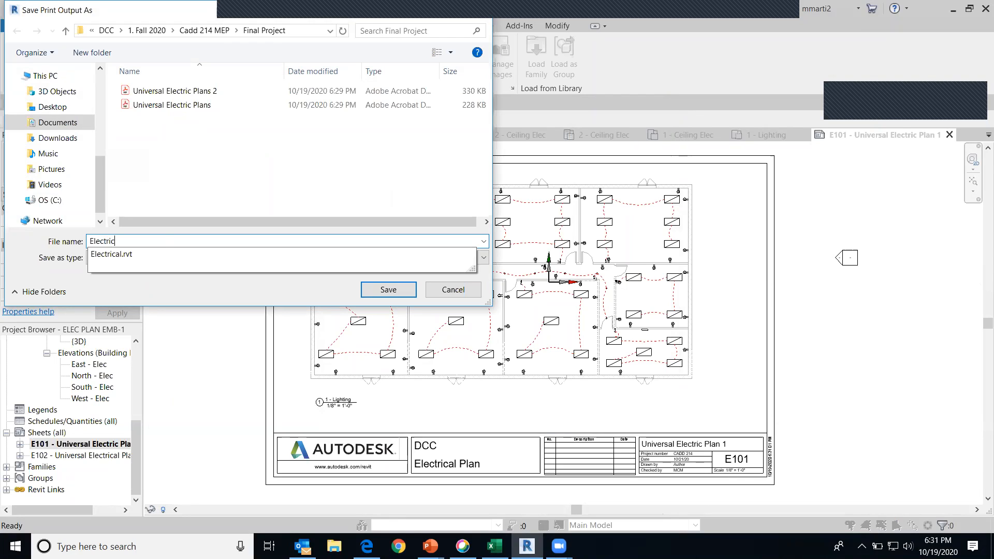
text(al 1)
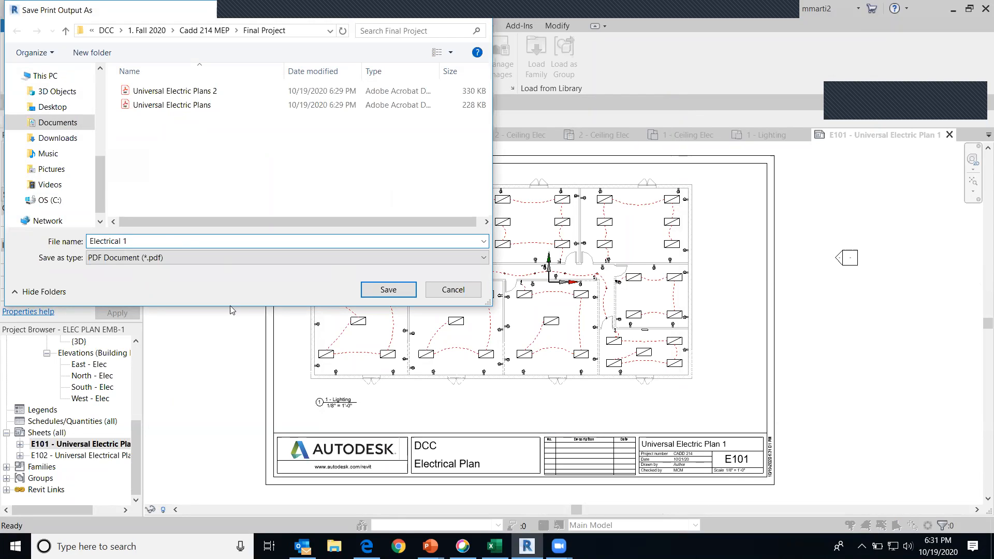
click(397, 285)
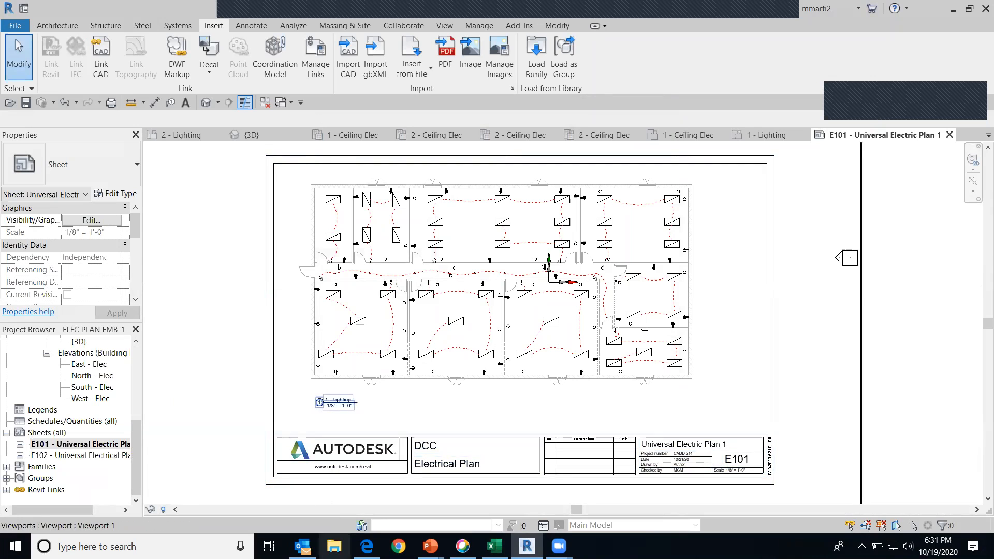
Switch to File Explorer, find the Cadd 214 MEP > Final Project folder in Documents, and open the Electrical 1 PDF.
click(334, 546)
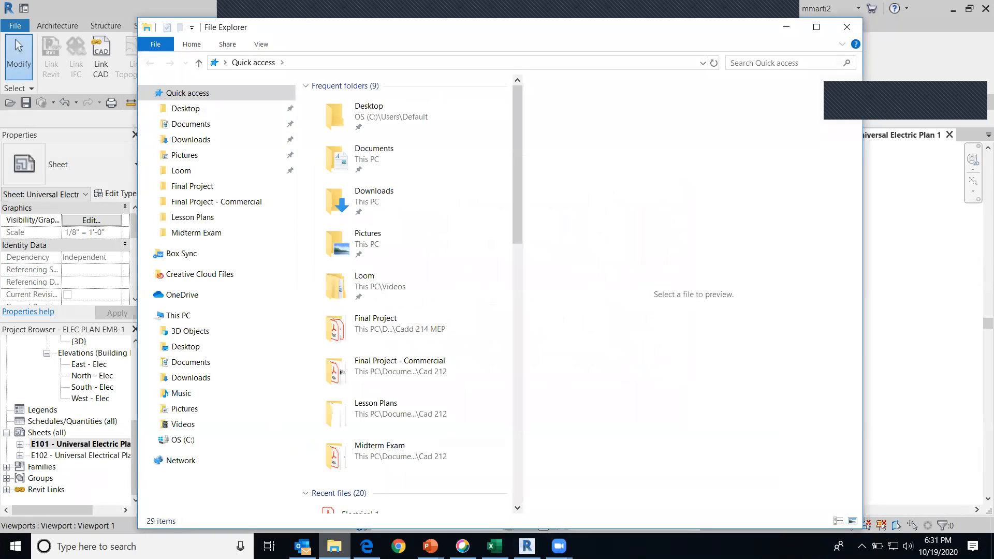
click(217, 128)
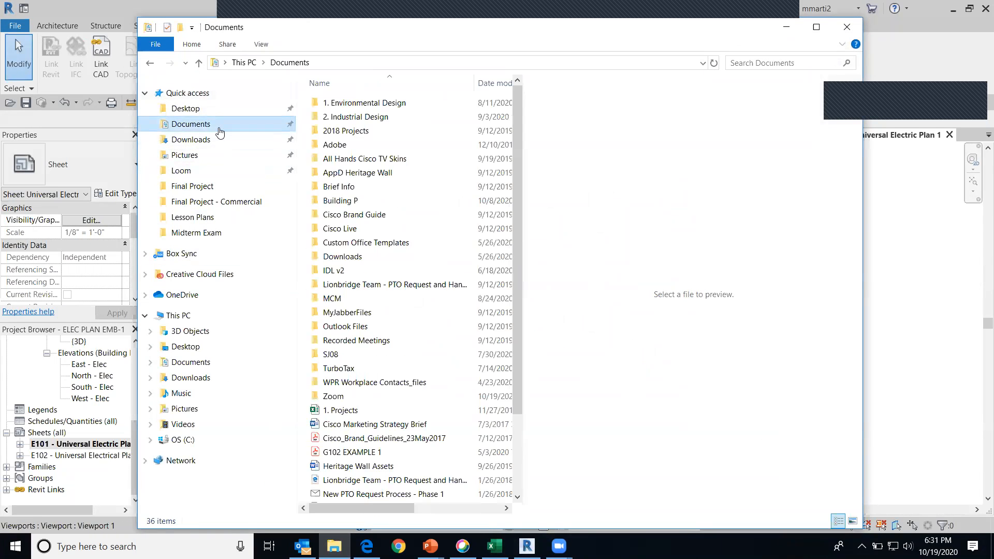
double_click(383, 300)
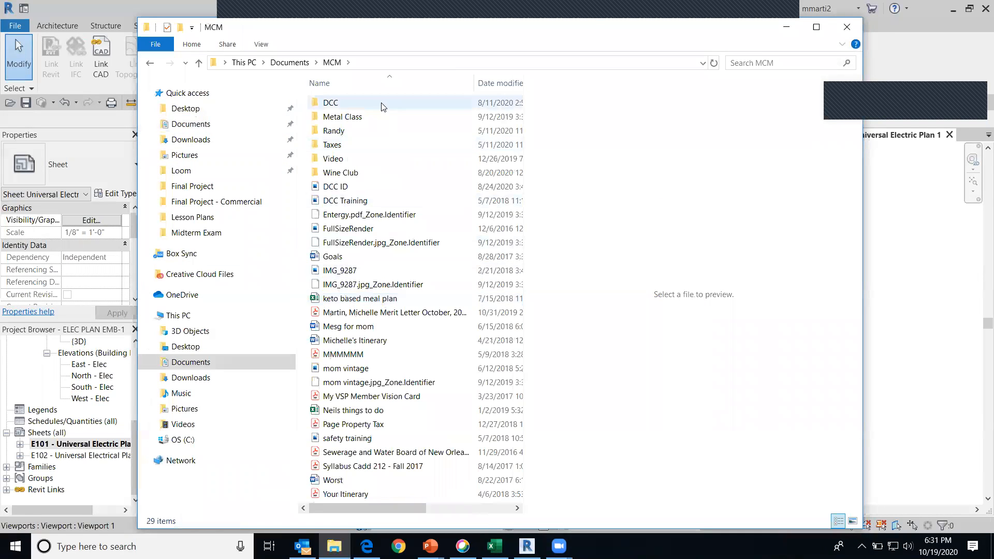
double_click(385, 106)
double_click(384, 105)
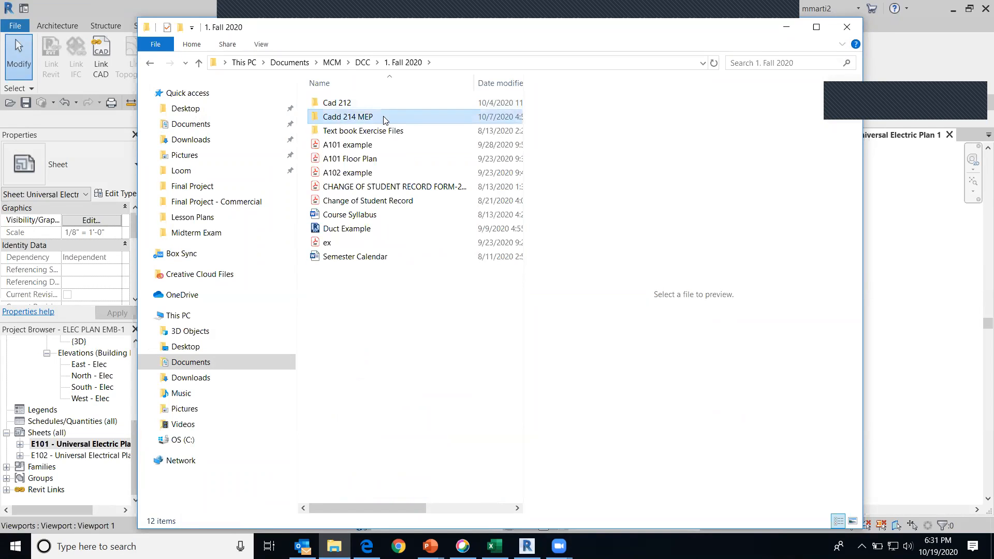
double_click(386, 116)
double_click(386, 118)
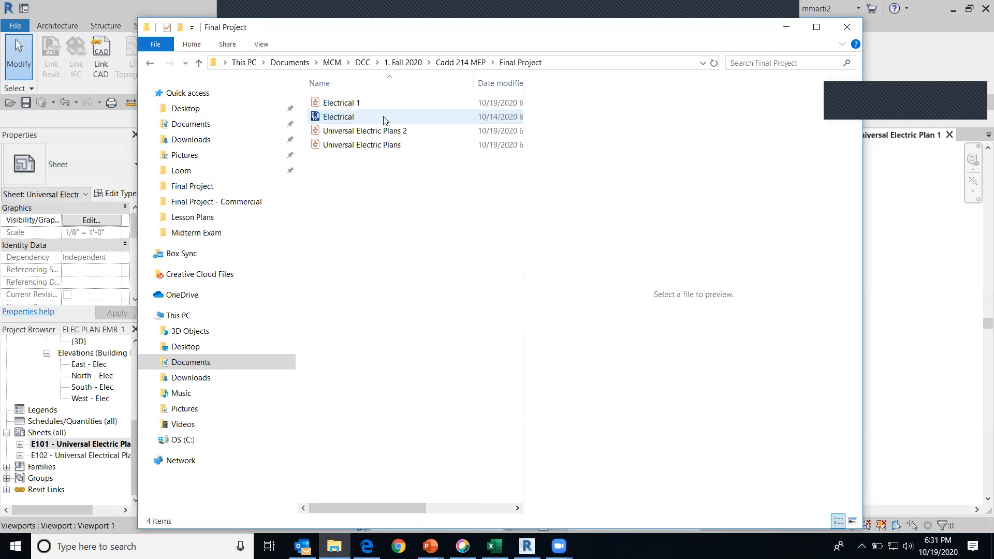
double_click(383, 103)
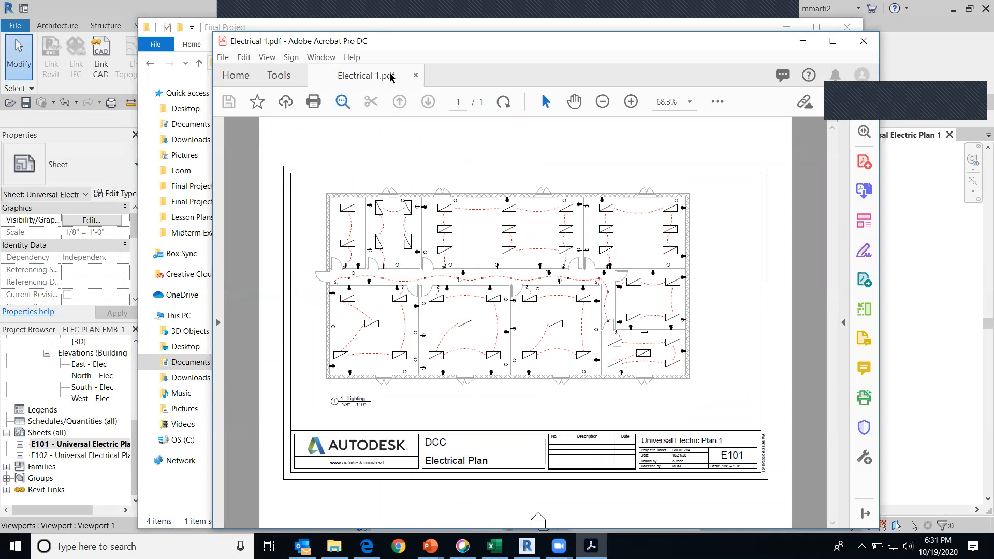
drag(505, 53, 646, 94)
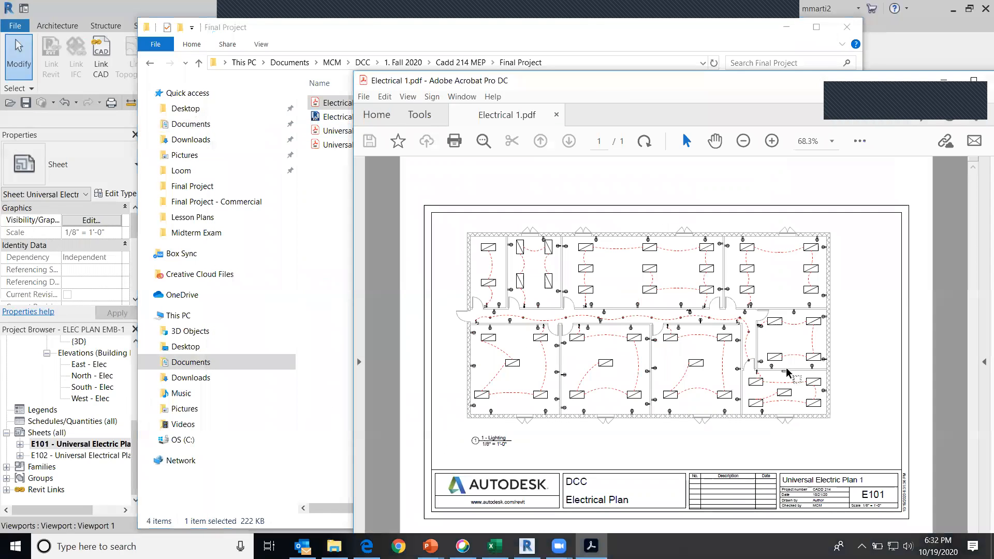
Open the Universal Electric Plans 2 PDF from the Final Project folder alongside Electrical 1.
click(336, 133)
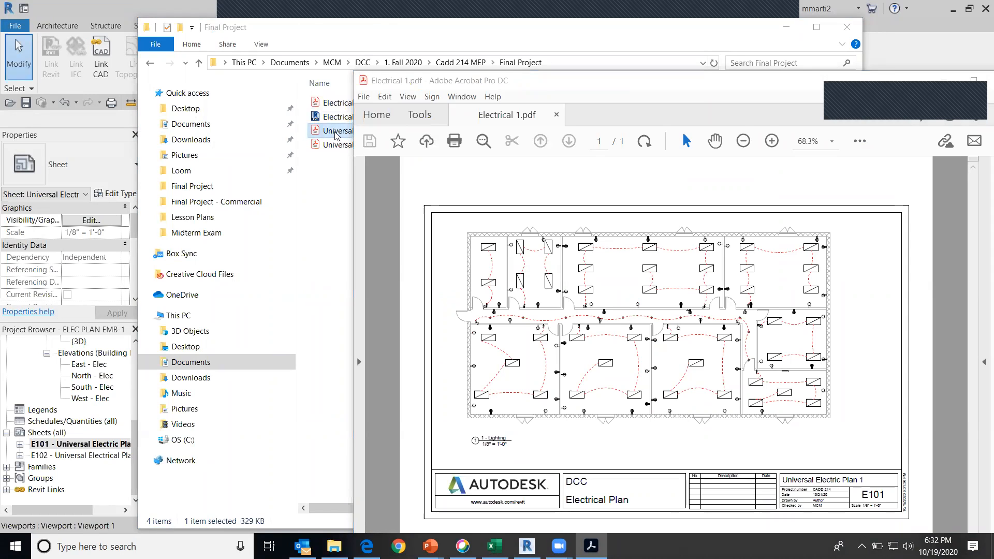
click(335, 133)
click(336, 132)
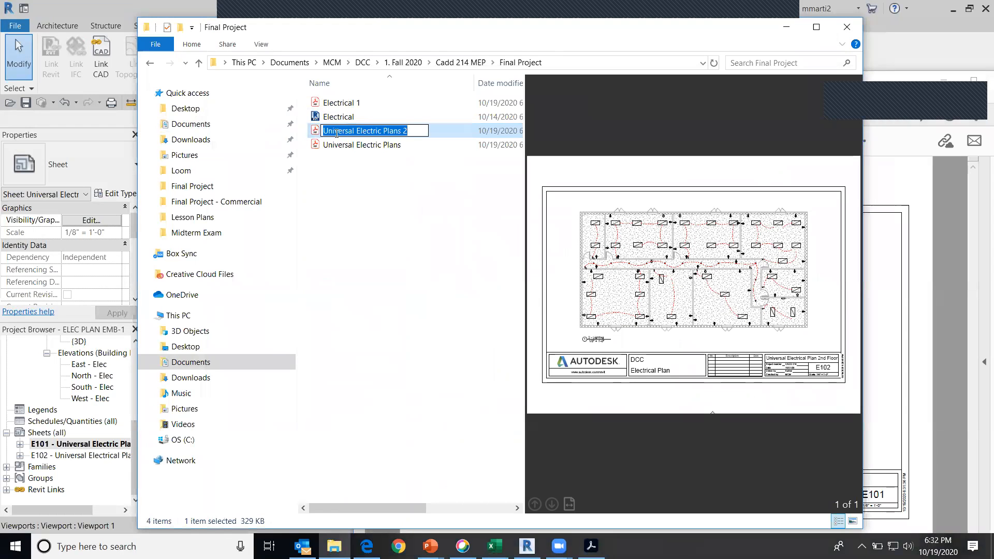
click(455, 126)
double_click(455, 130)
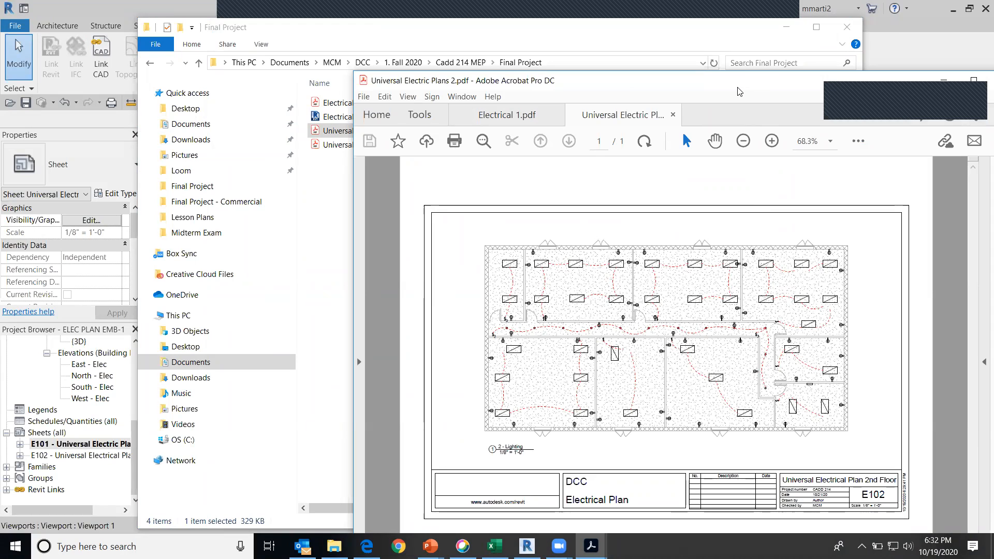
Maximize the PDF window and compare the floor display in Electrical 1 with that in Universal Electric Plans 2.
drag(738, 88, 565, 48)
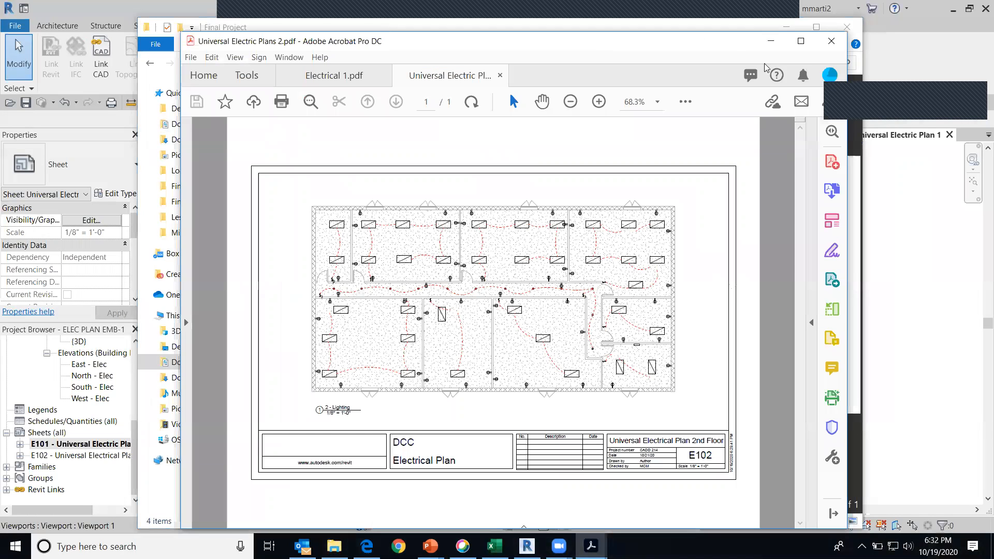
click(805, 39)
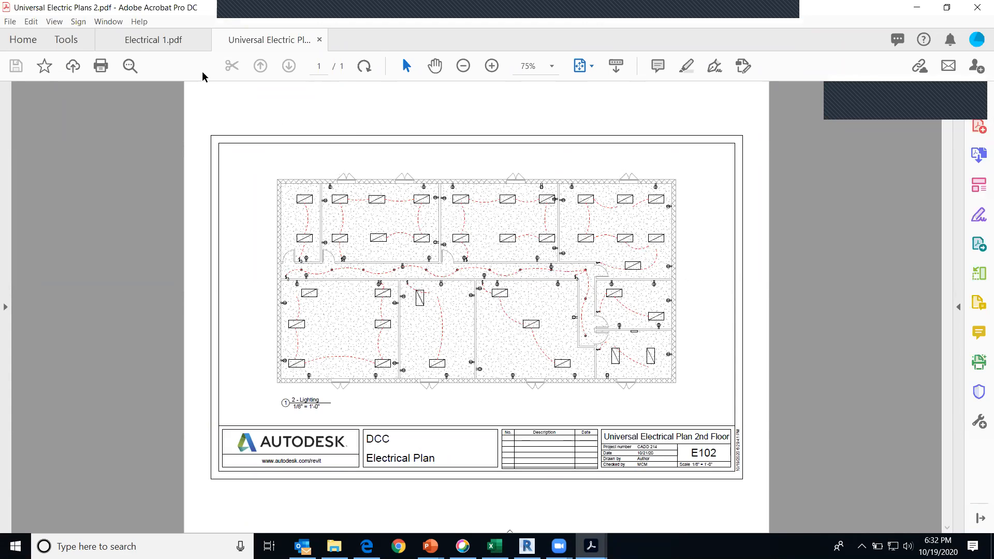
click(132, 39)
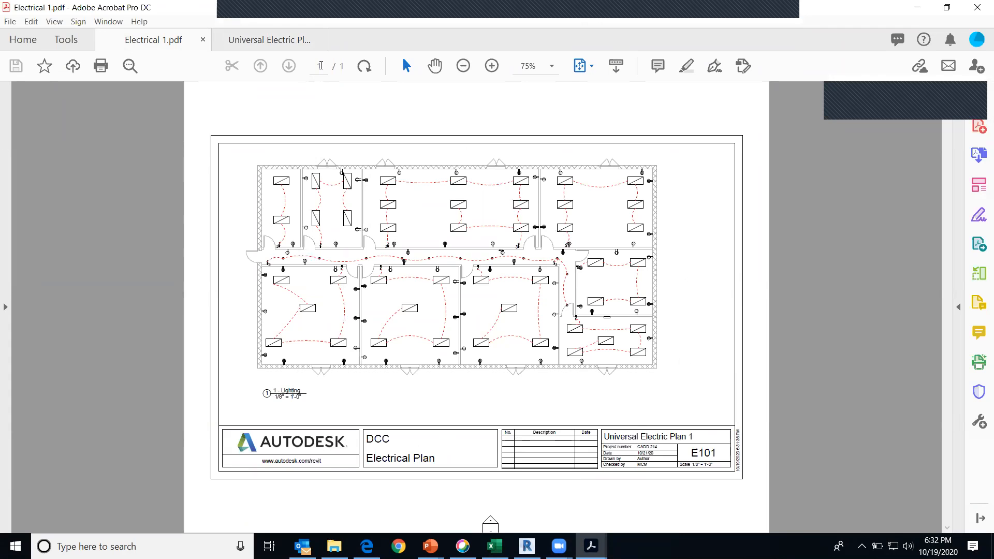
click(273, 42)
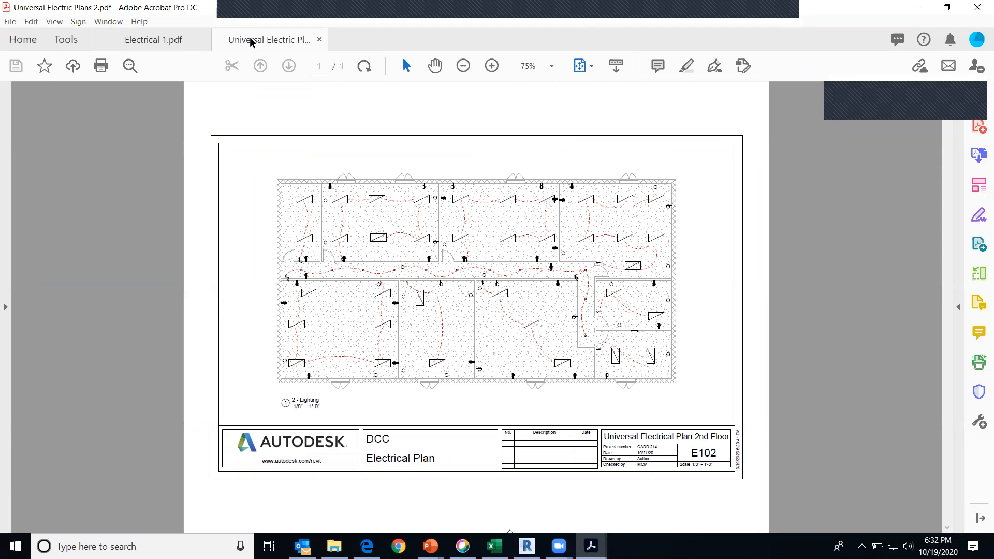
click(157, 33)
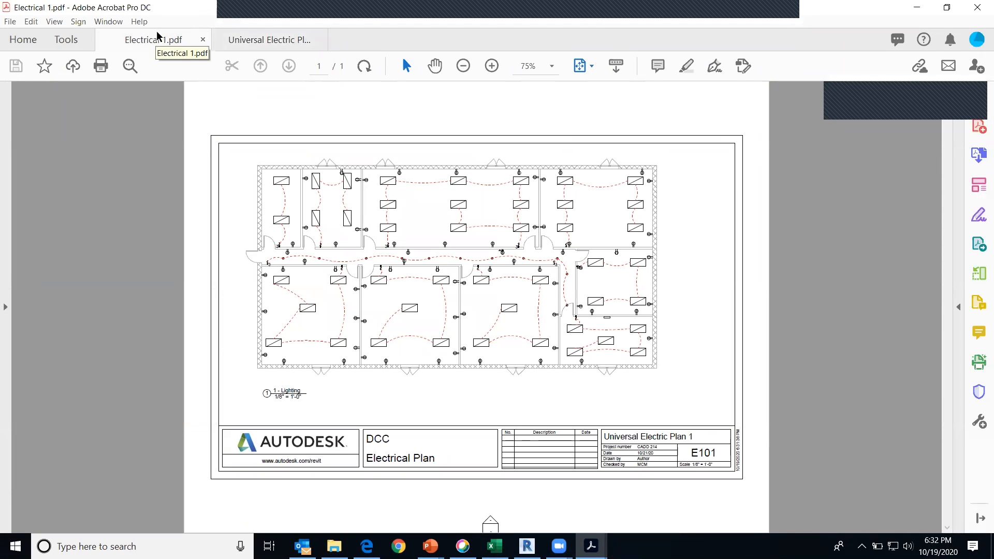